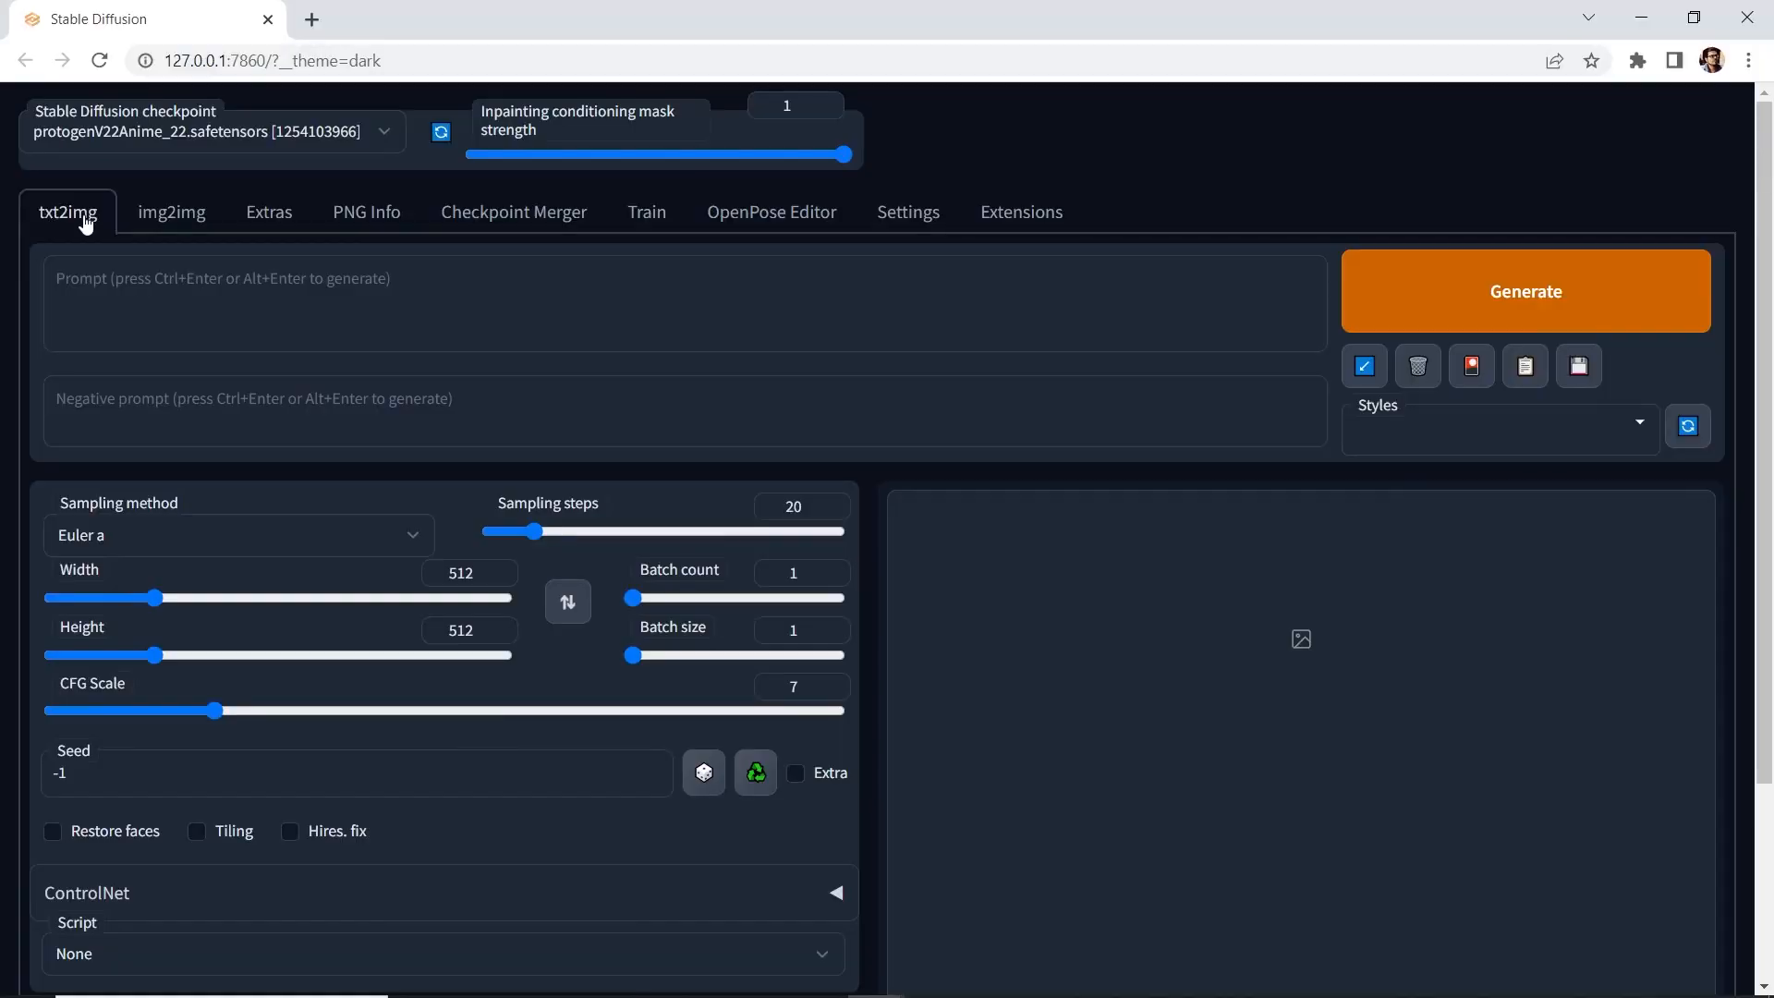
Load the Messi trophy photo as the img2img source image.
click(176, 221)
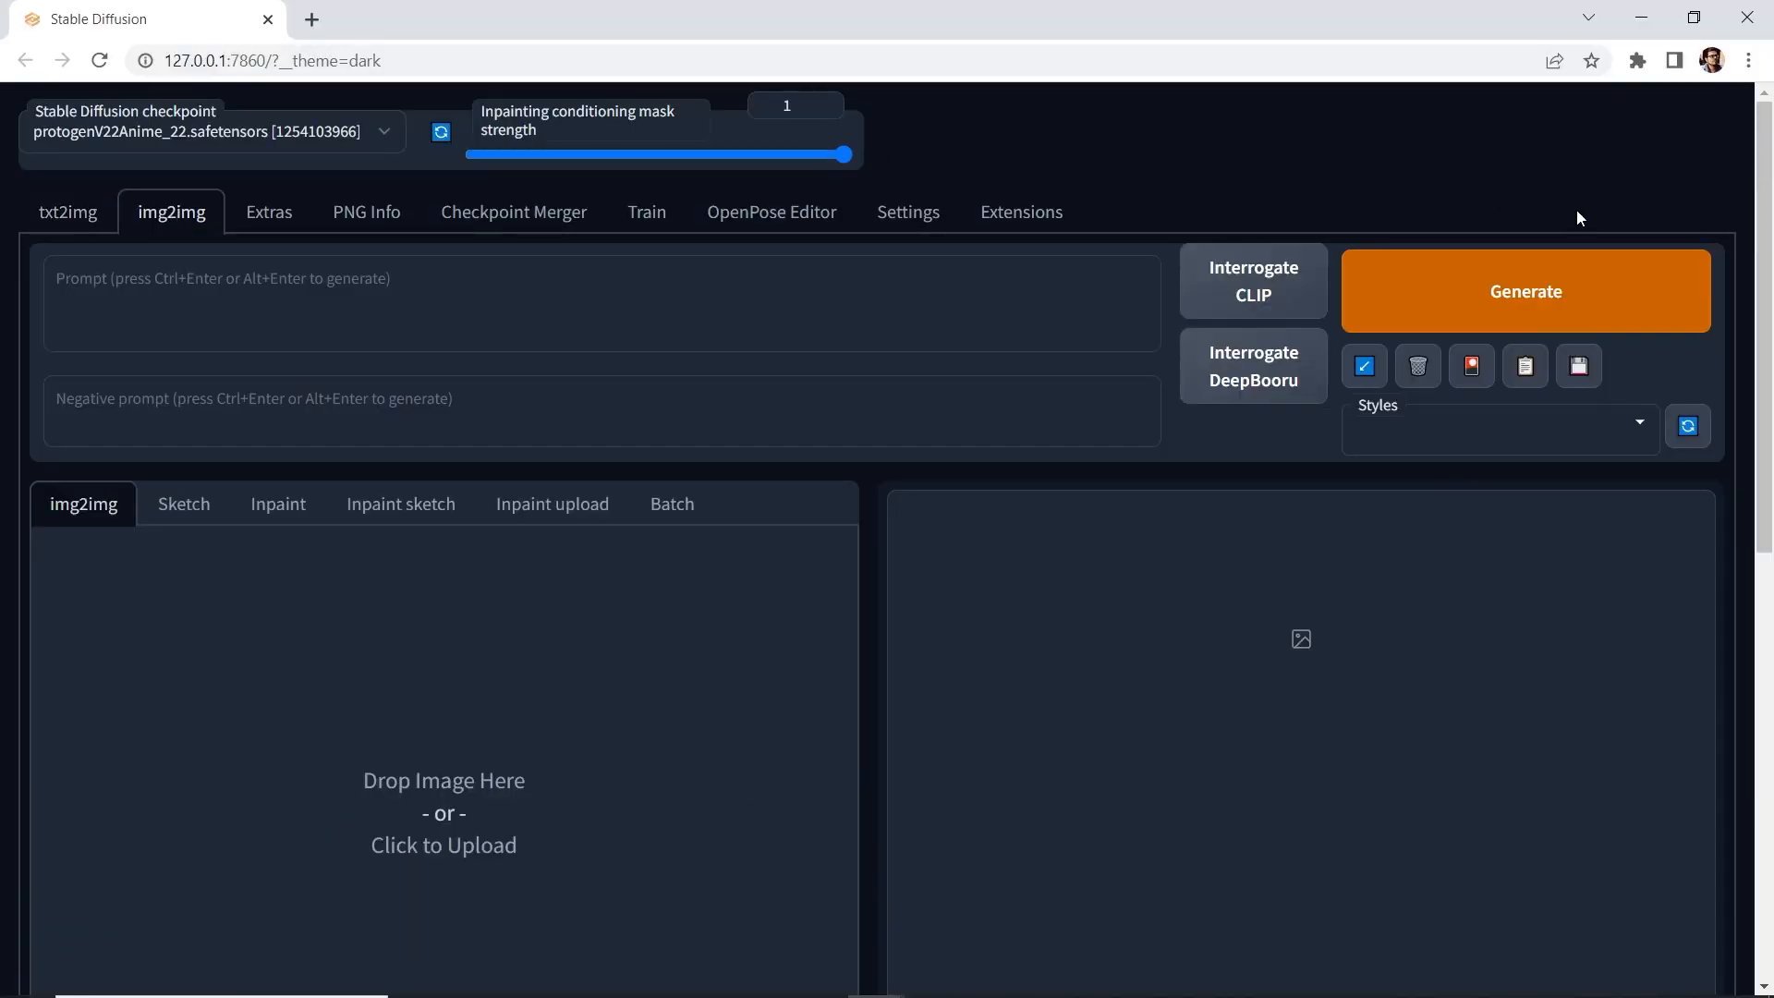
drag(1763, 182, 1748, 269)
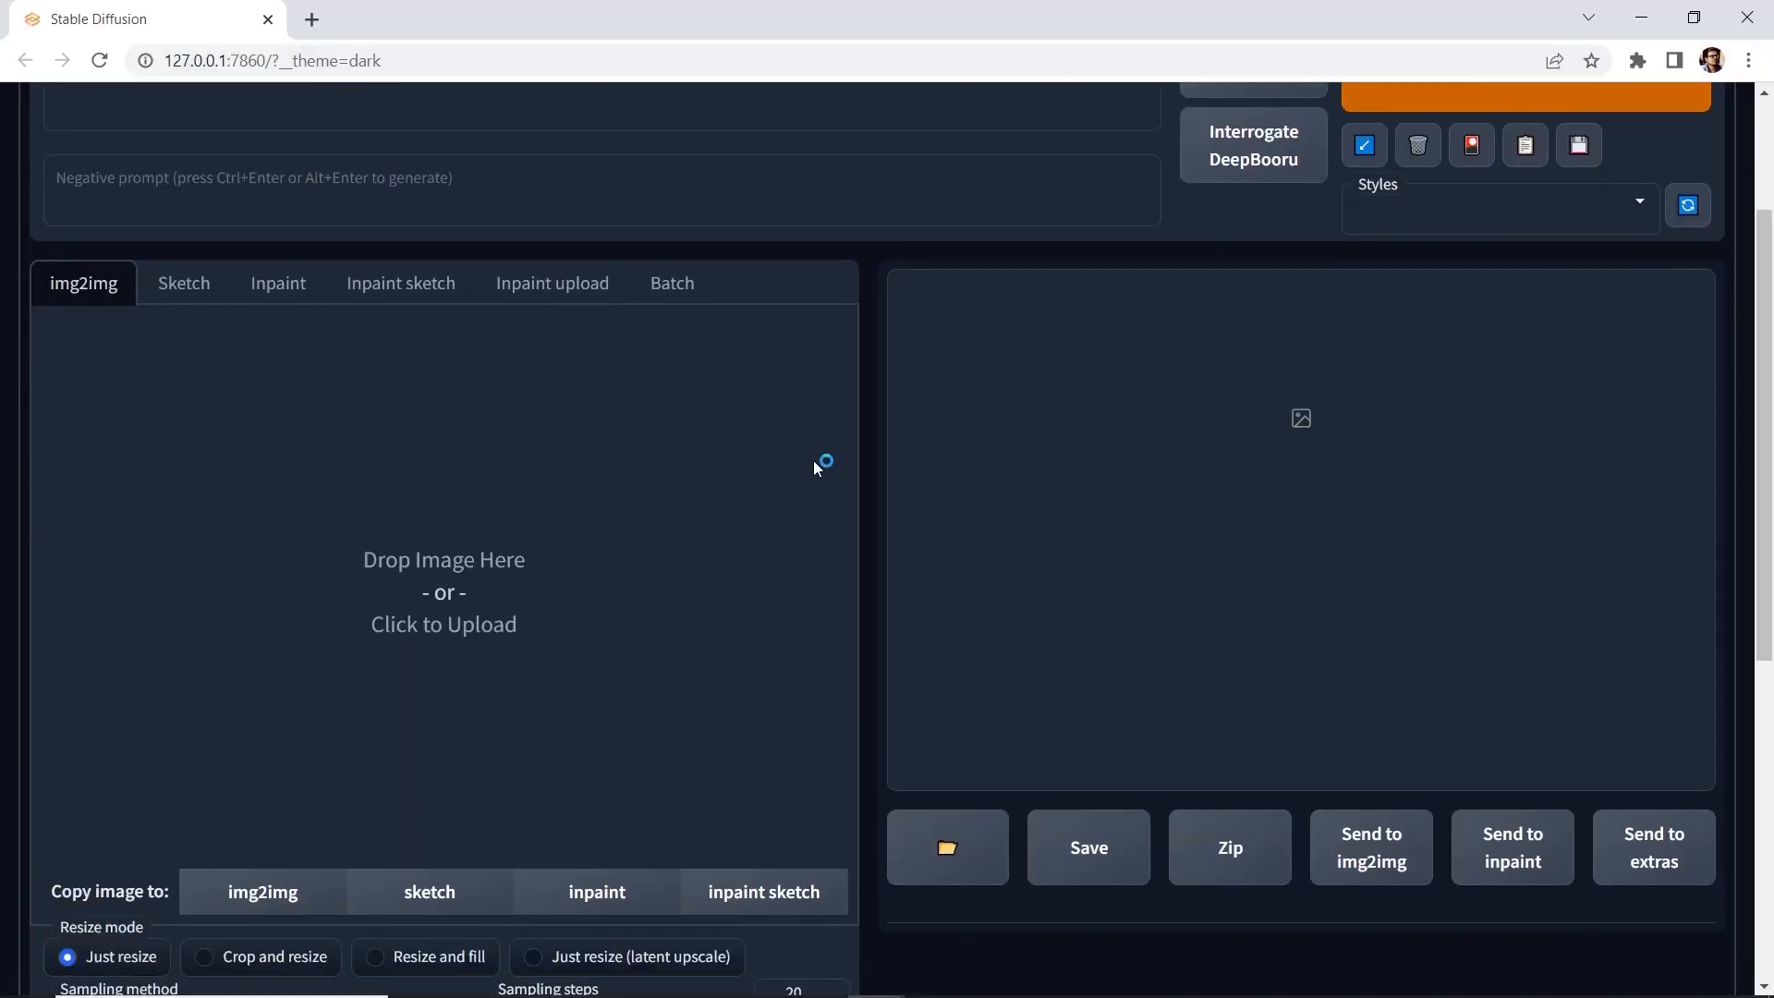
click(479, 586)
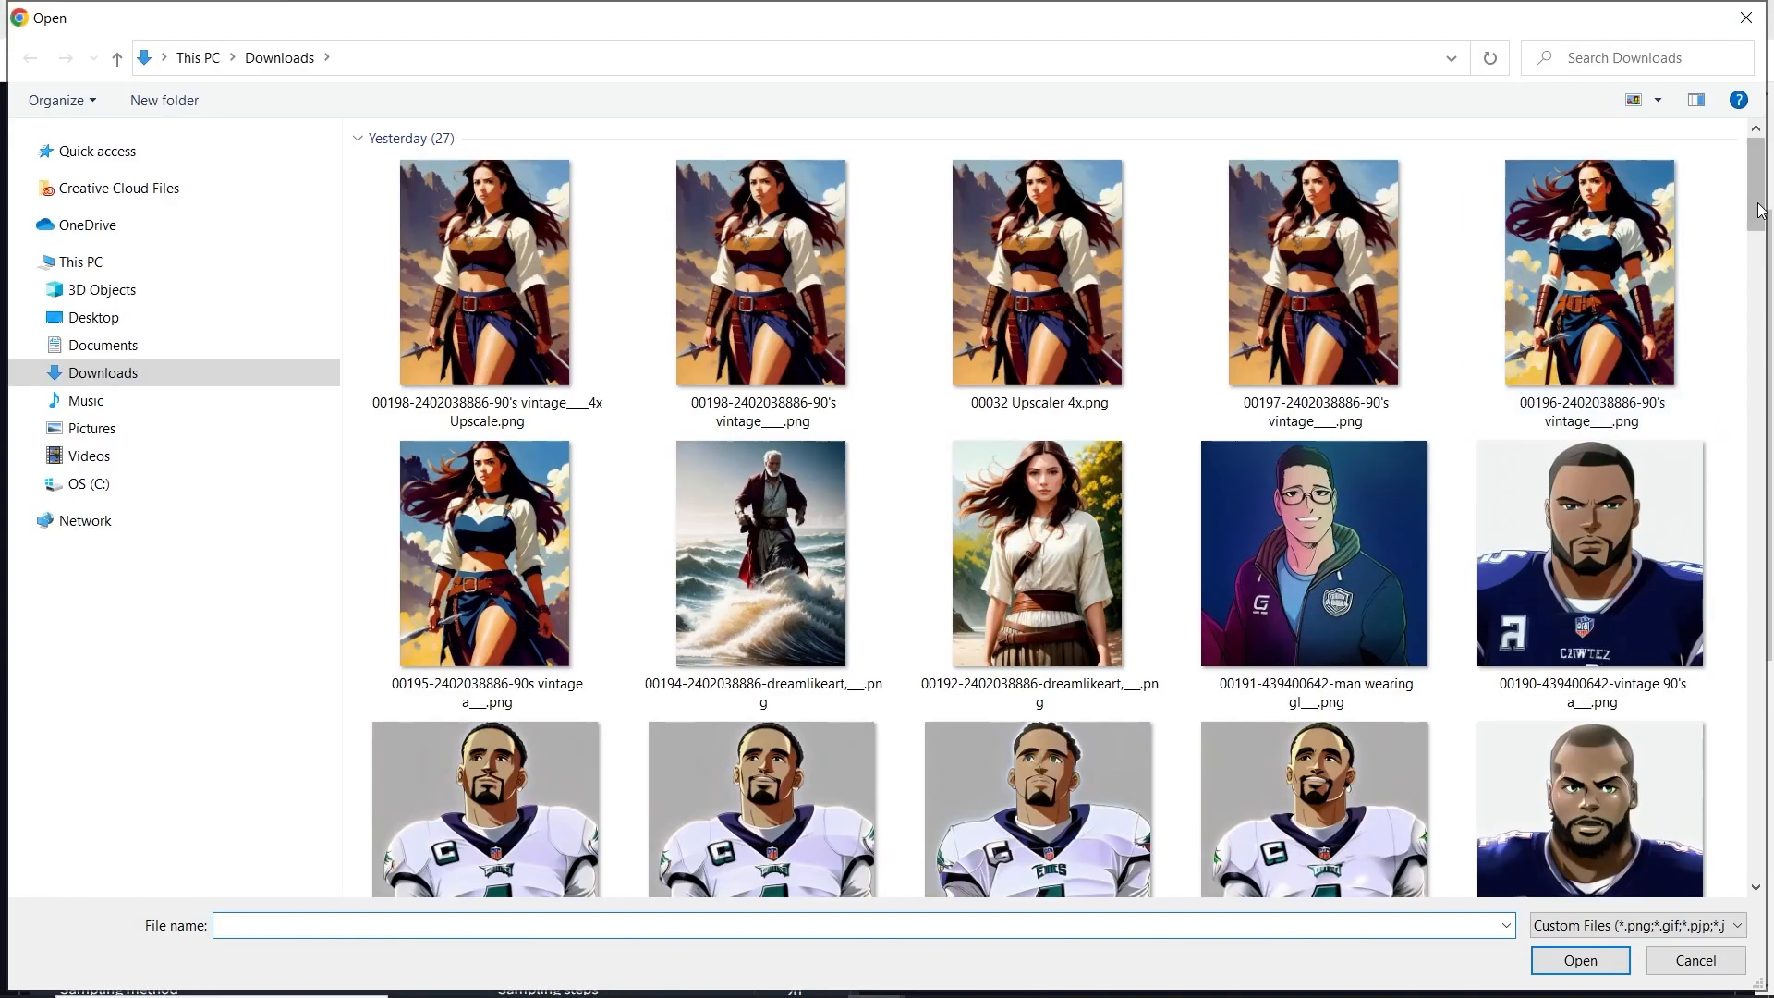
drag(1759, 181, 1752, 624)
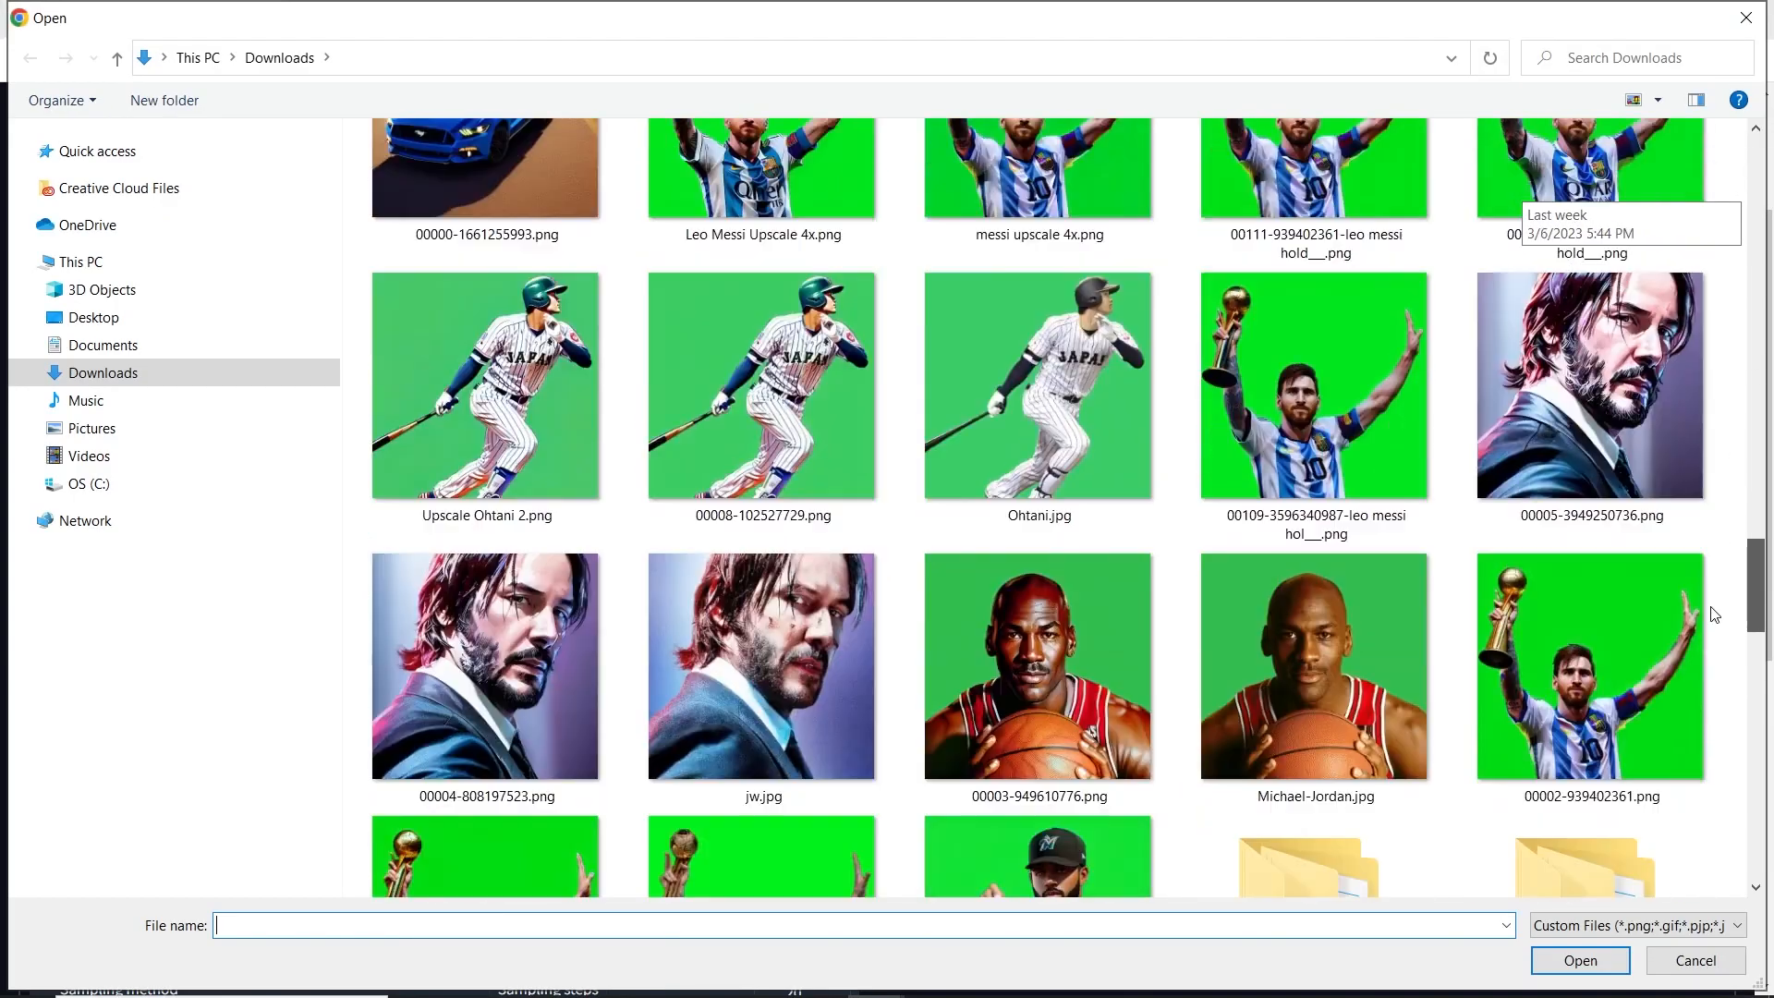
click(791, 437)
double_click(790, 437)
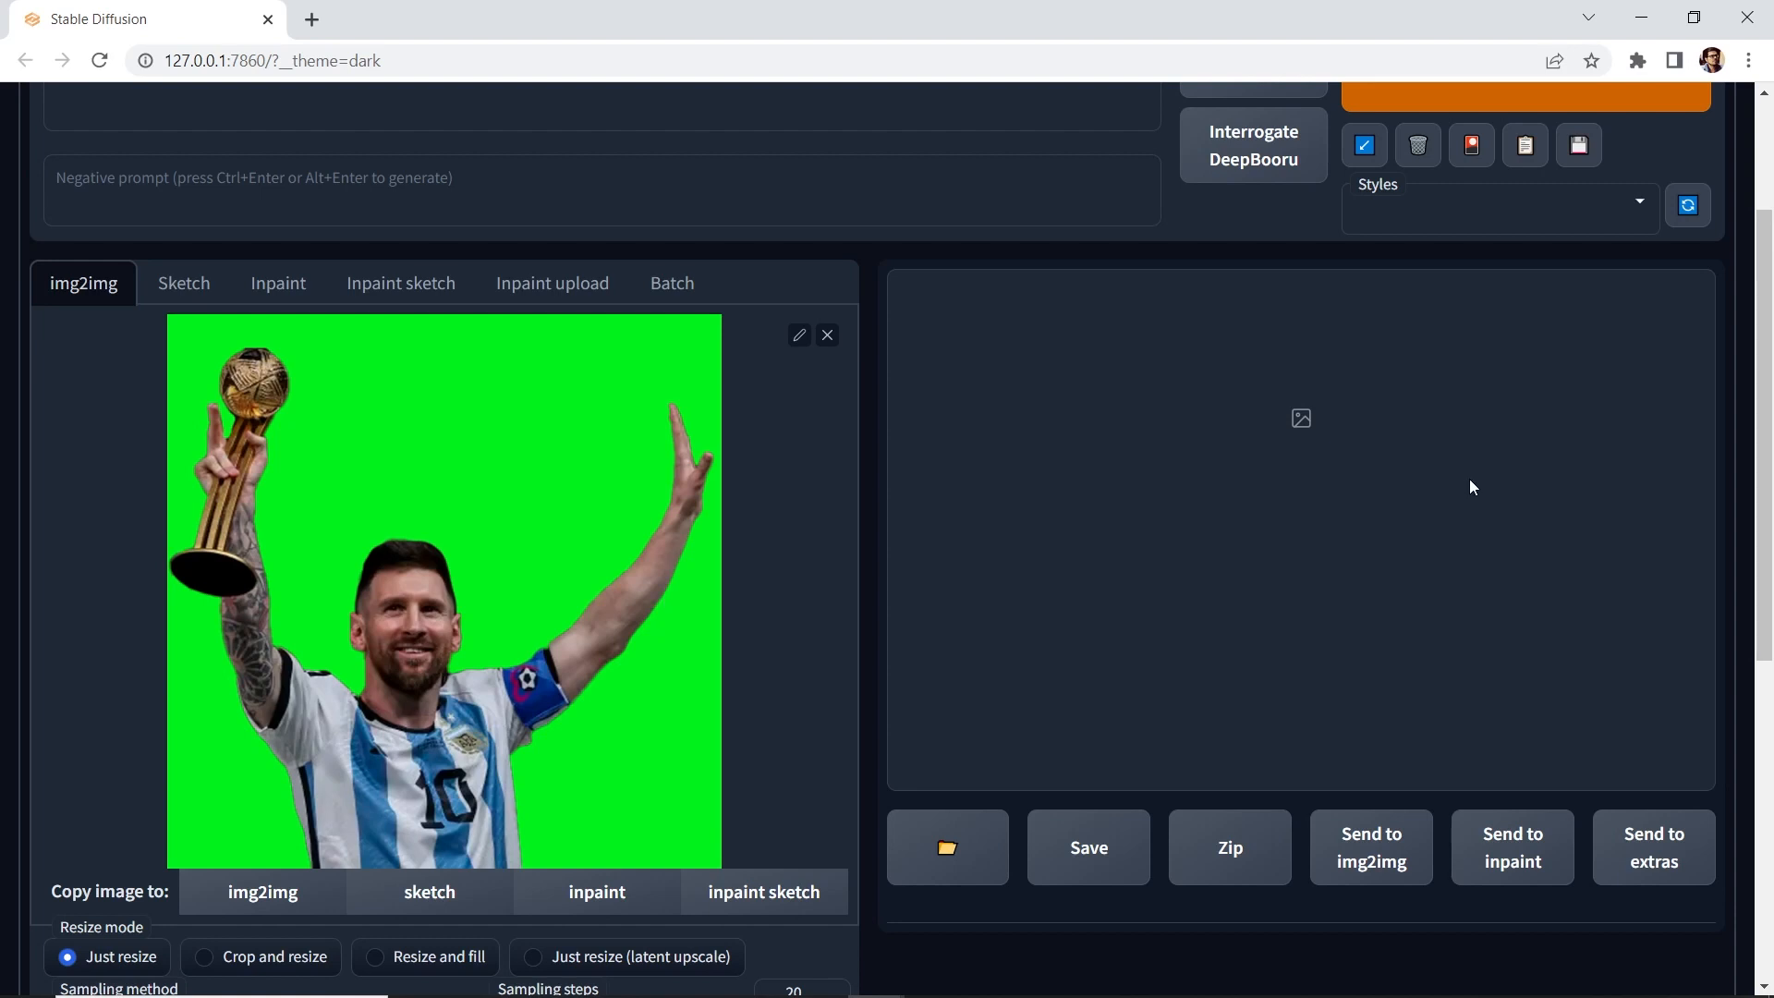
Copy the Leo Messi prompt line from the Notepad cheat sheet into the Prompt field.
key(alt+Tab)
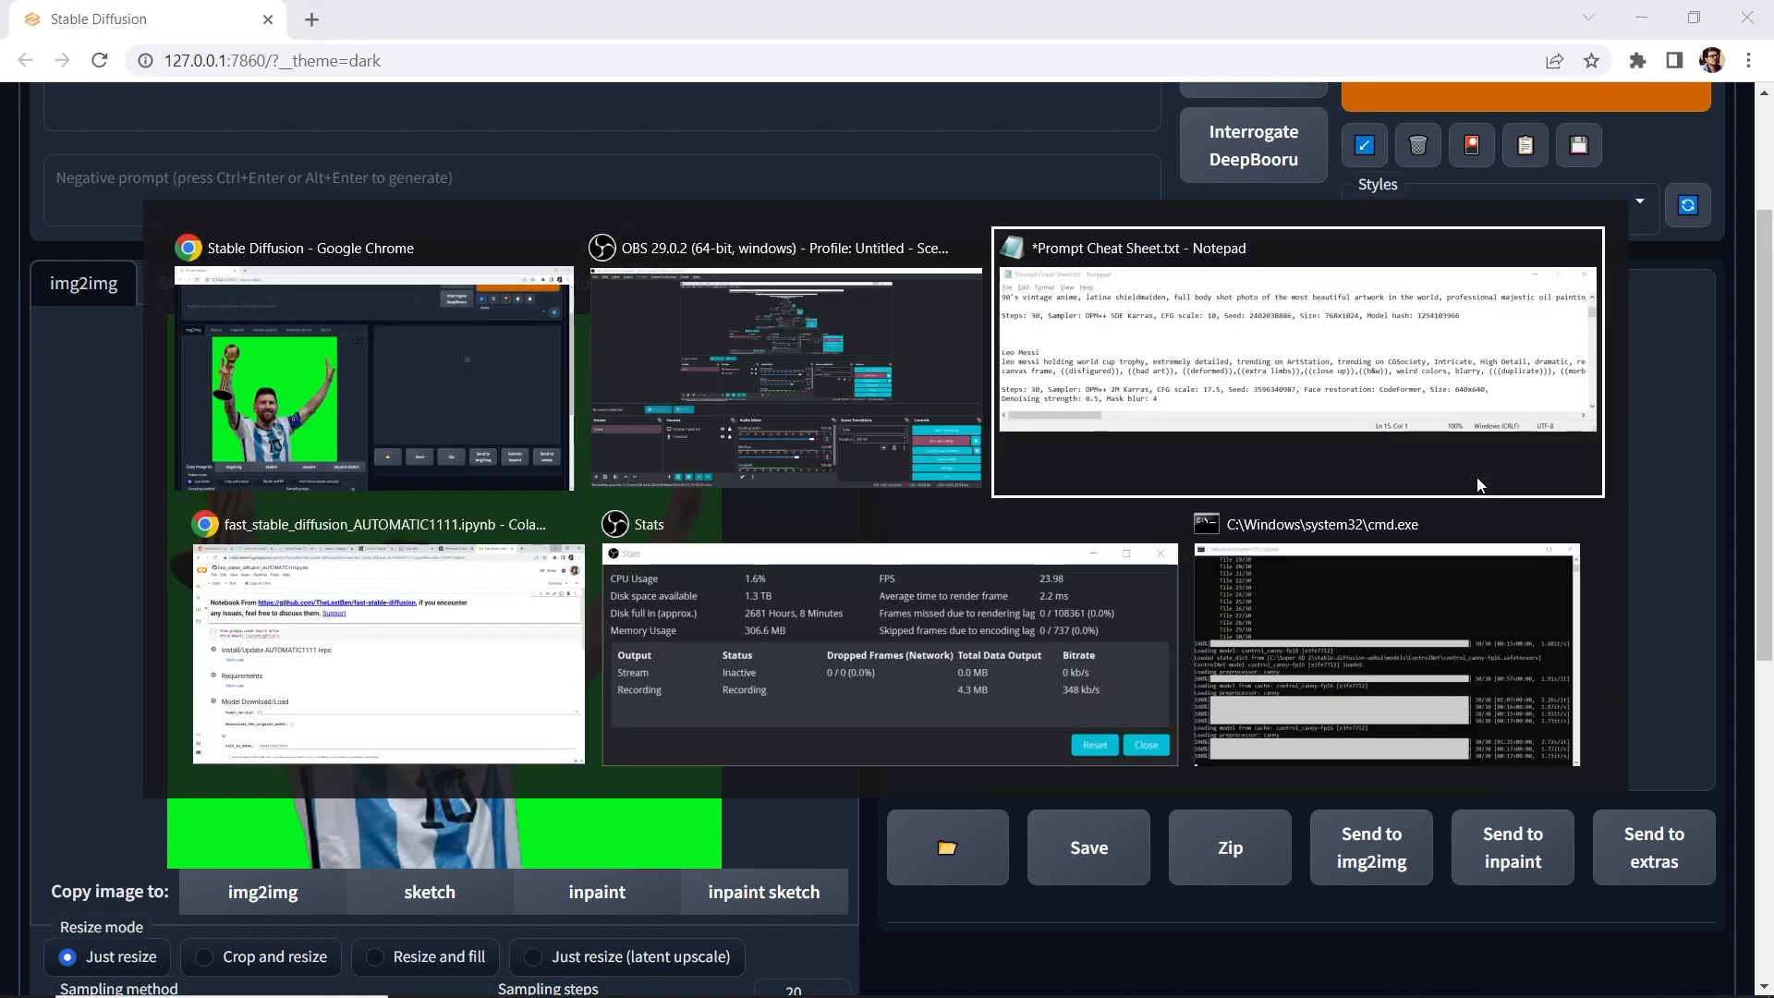
key(shift+End)
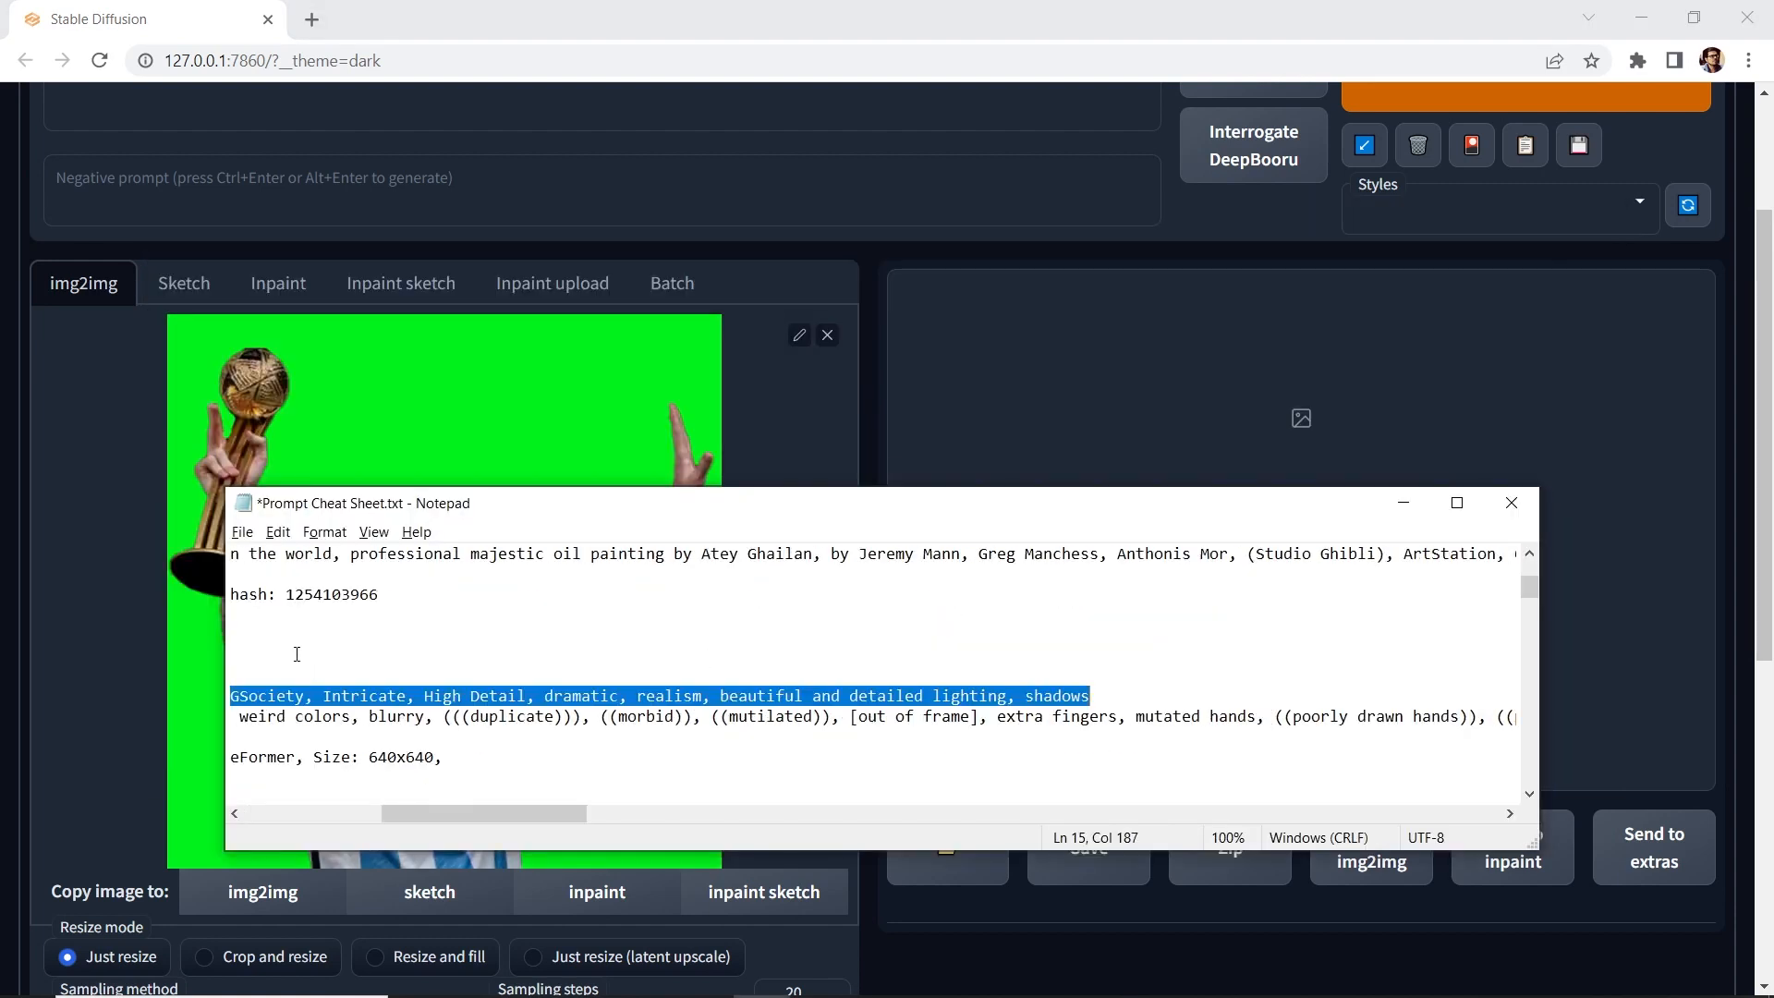
key(ctrl+c)
key(alt+Tab)
click(334, 277)
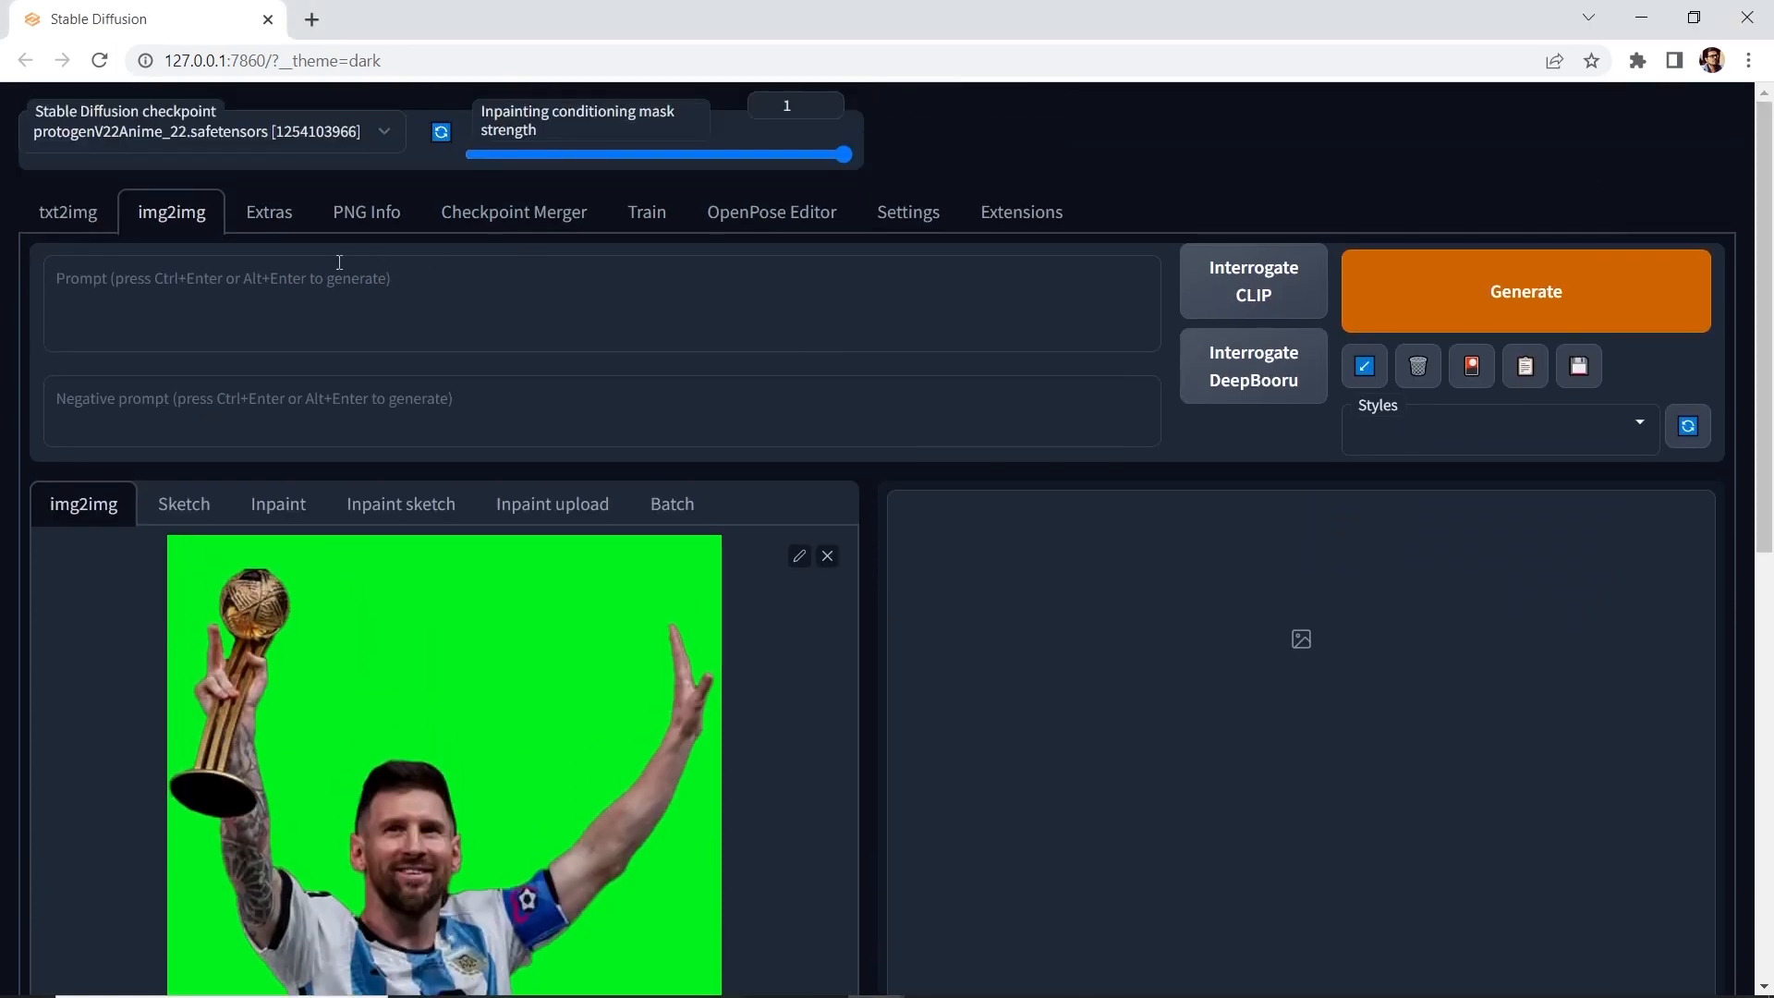
key(ctrl+v)
Copy the next cheat-sheet line into the Negative prompt field.
key(alt+Tab)
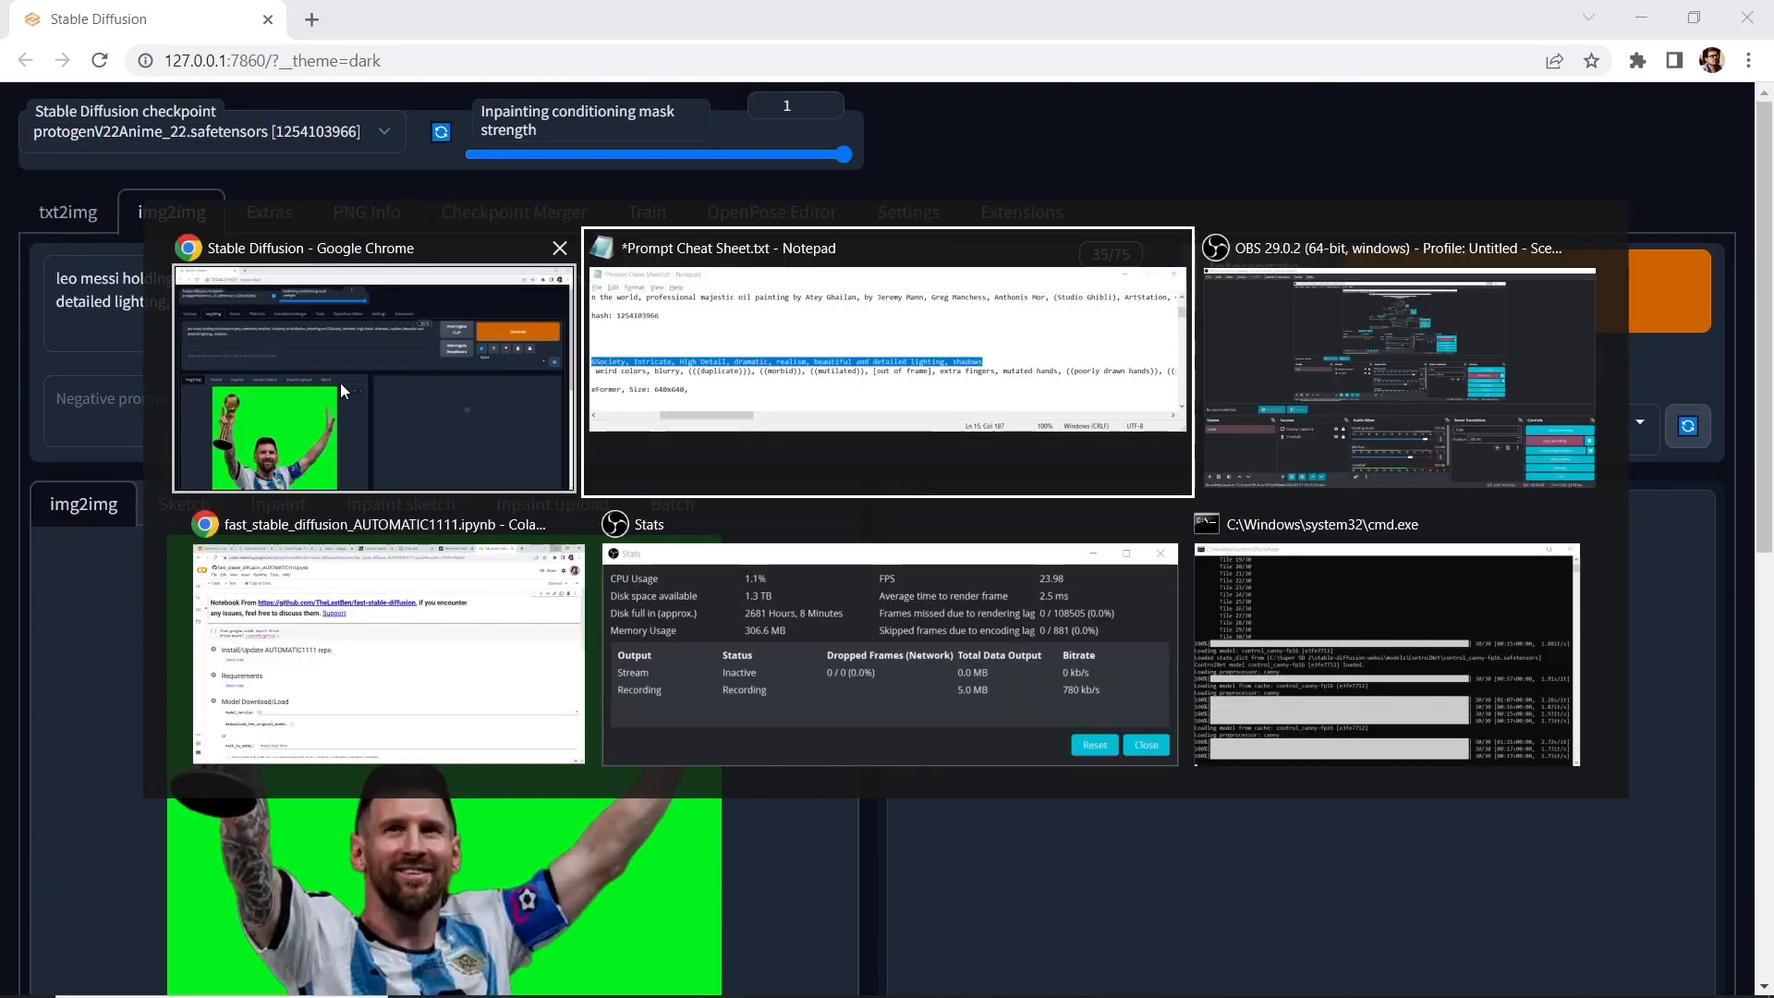
key(Down)
key(Home)
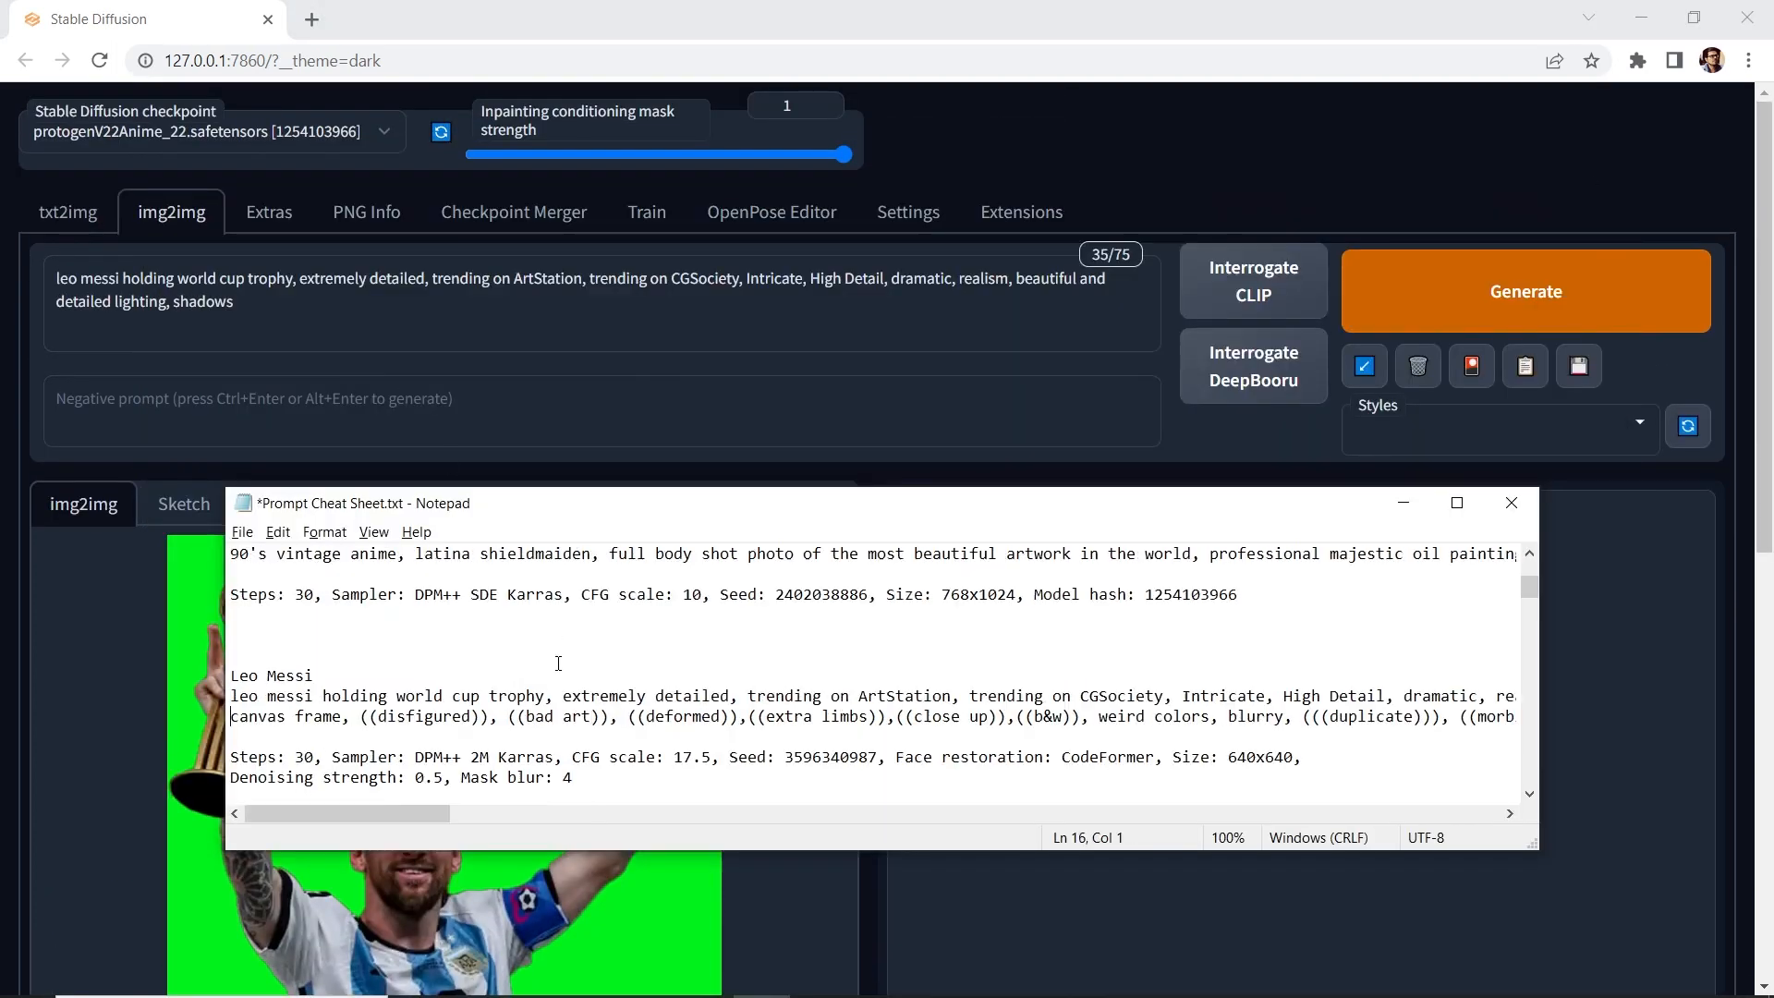
key(shift+End)
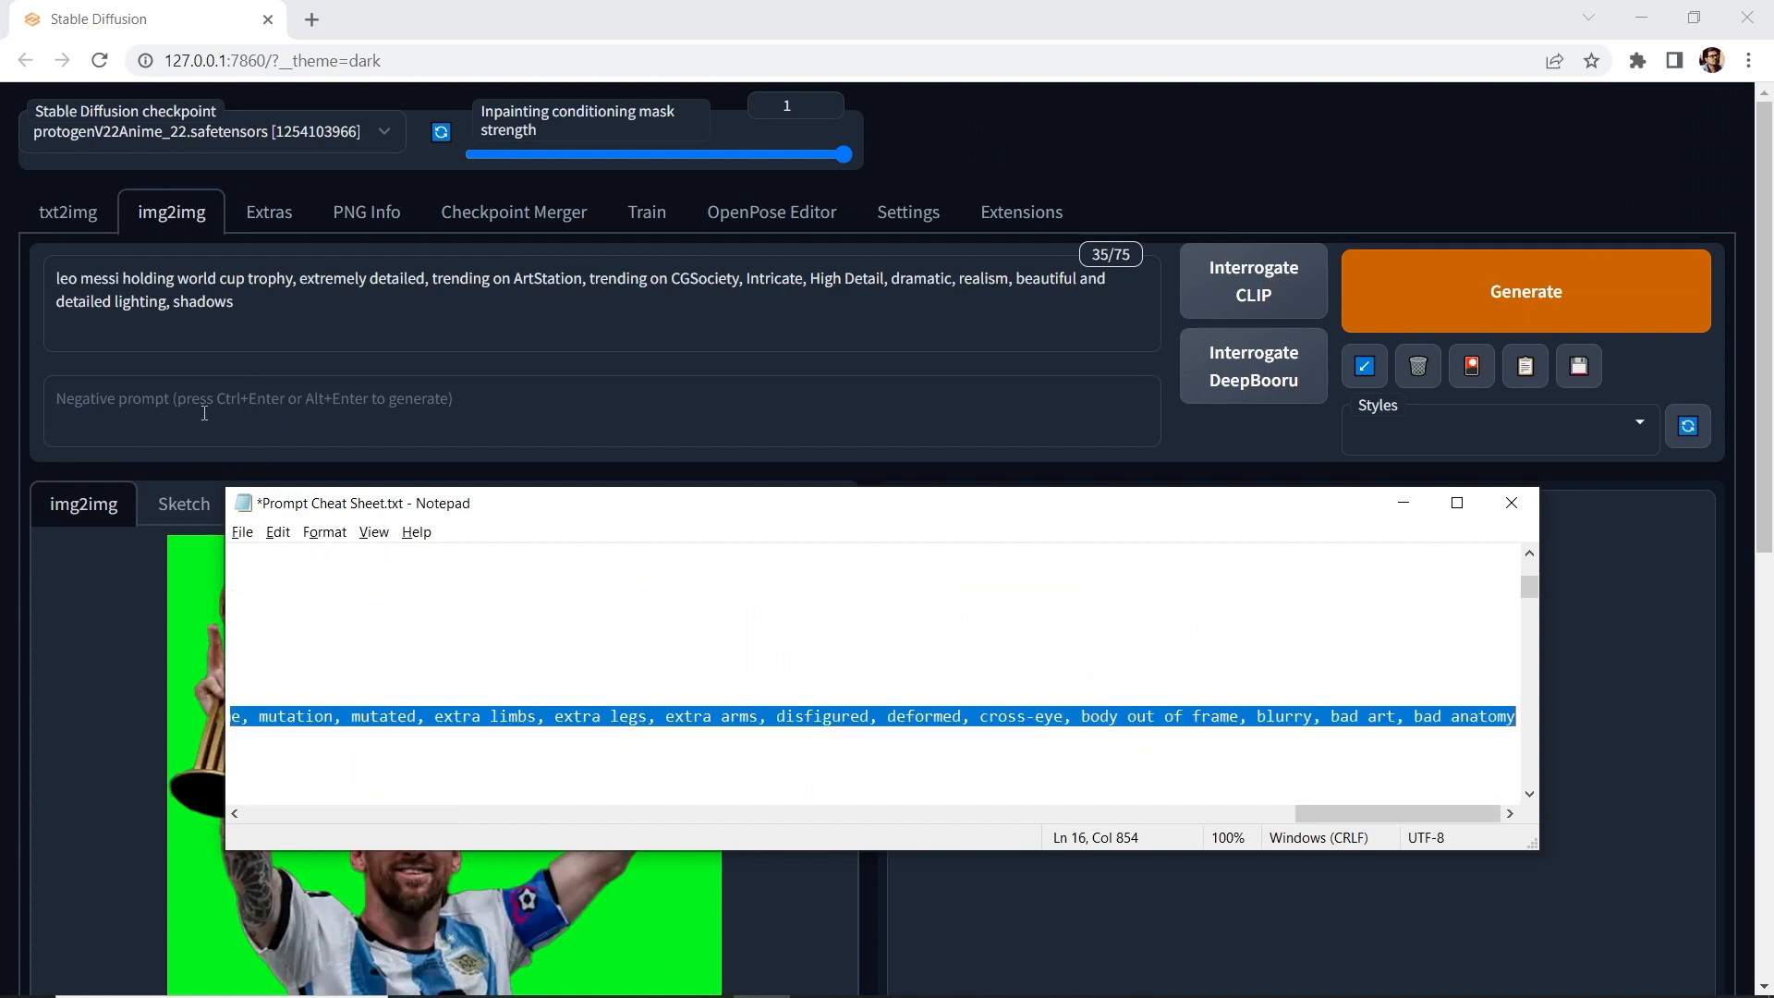
click(205, 413)
key(ctrl+v)
drag(1755, 312, 1748, 665)
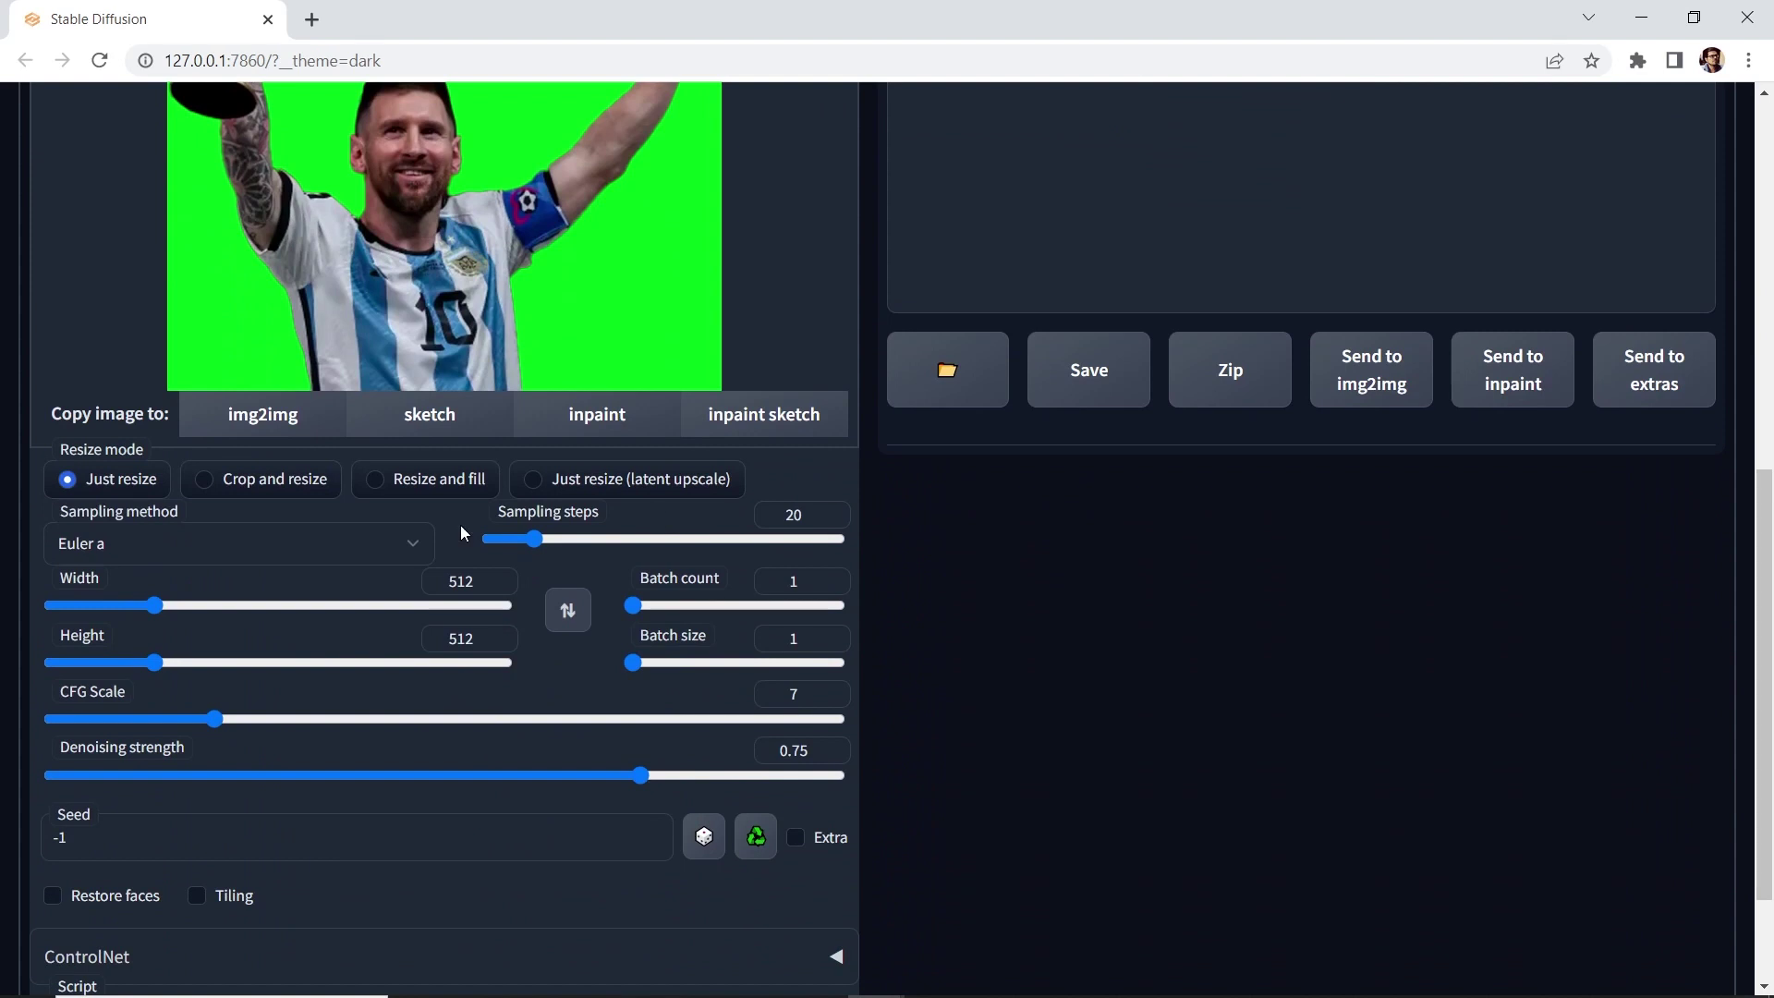
Choose DPM++ 2M Karras sampling with 30 steps and a 640×640 output size.
click(126, 542)
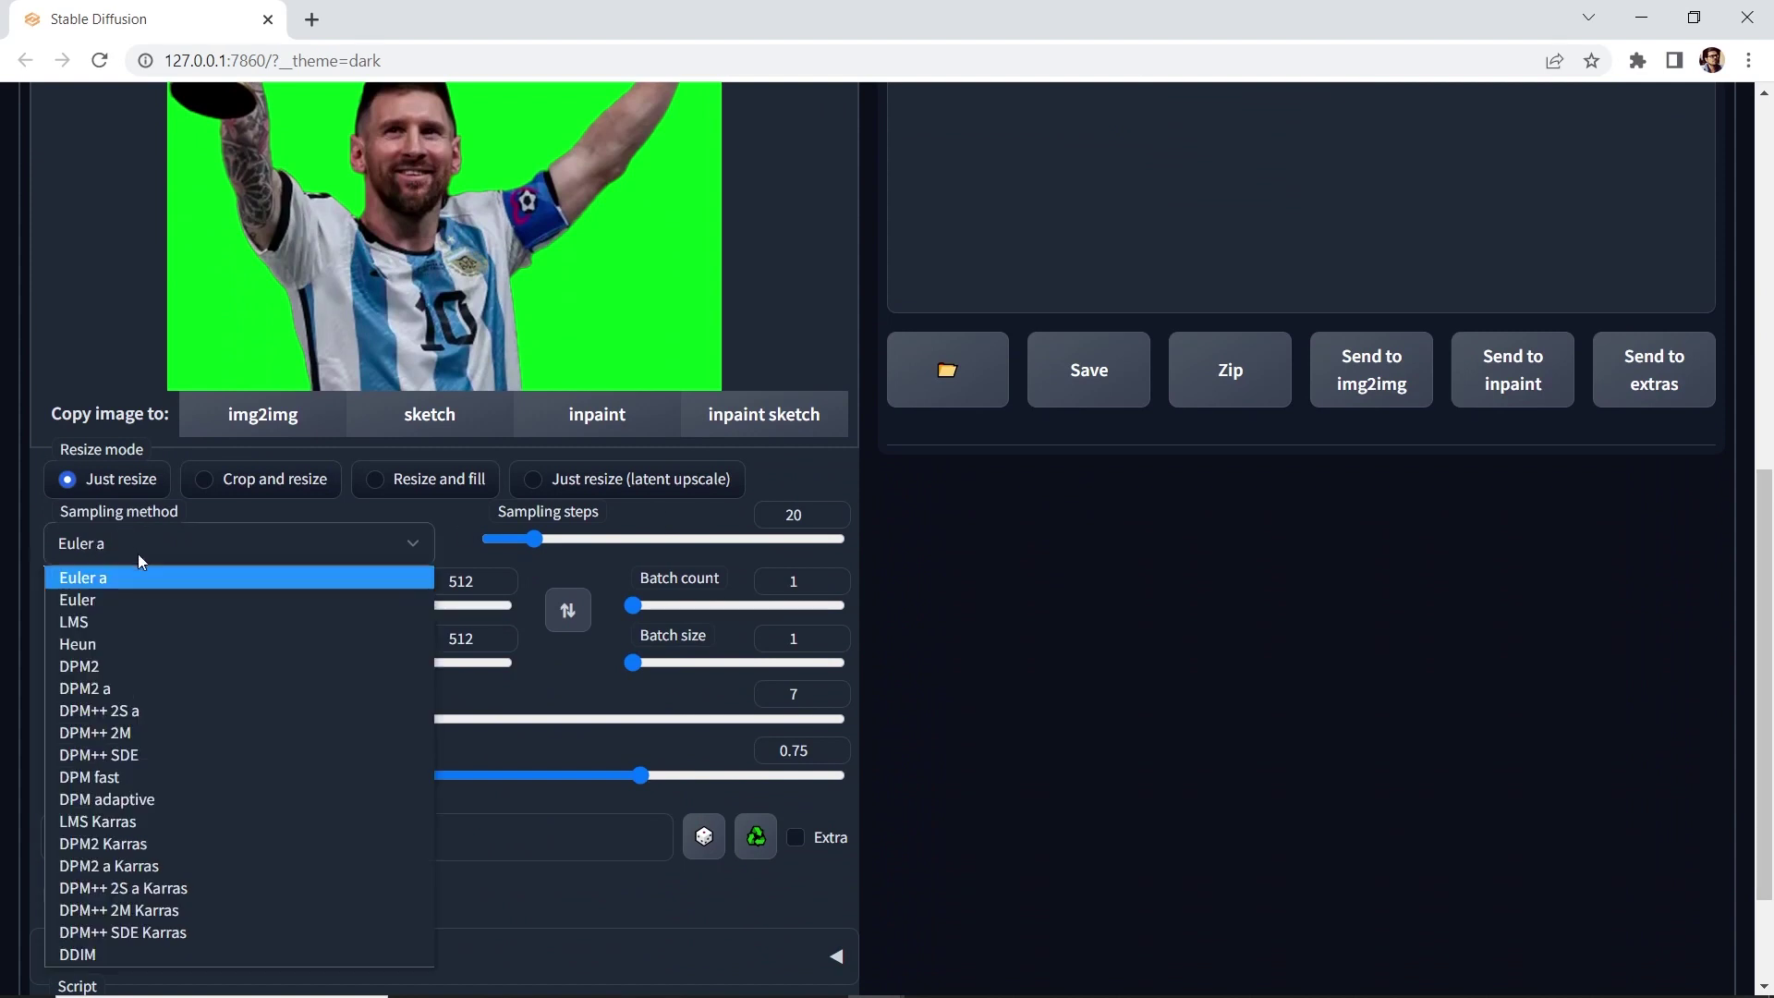
click(170, 915)
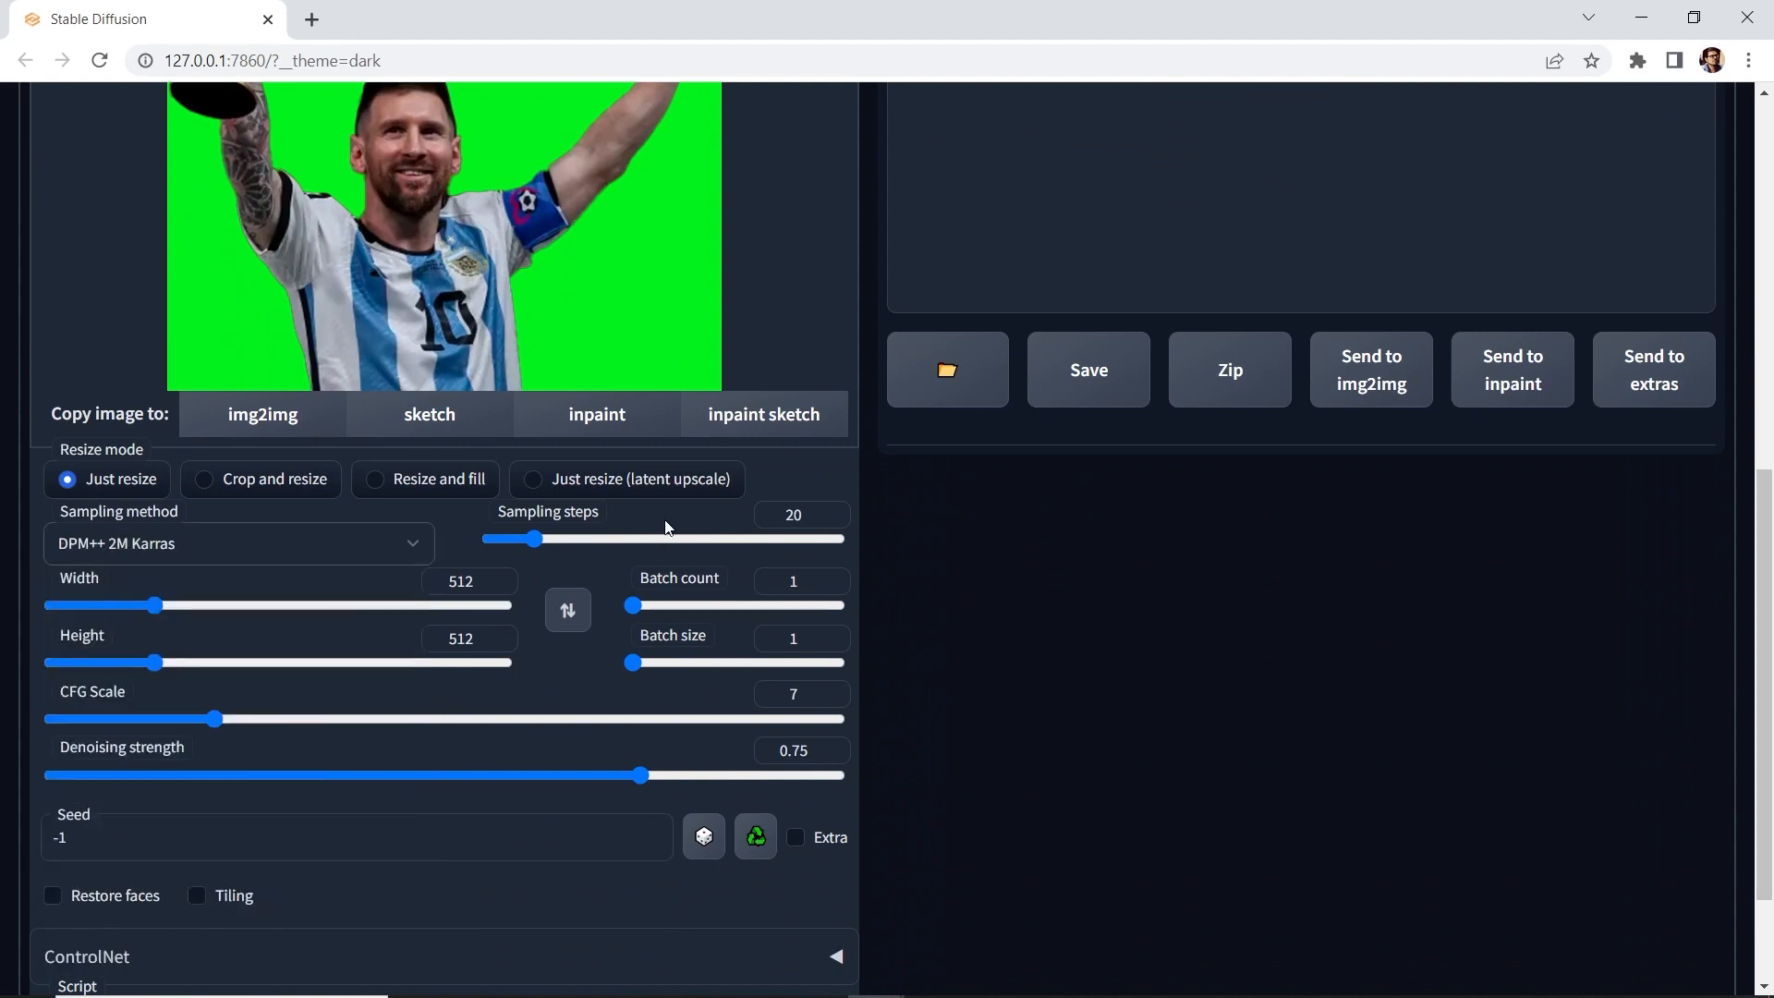
drag(540, 541, 570, 540)
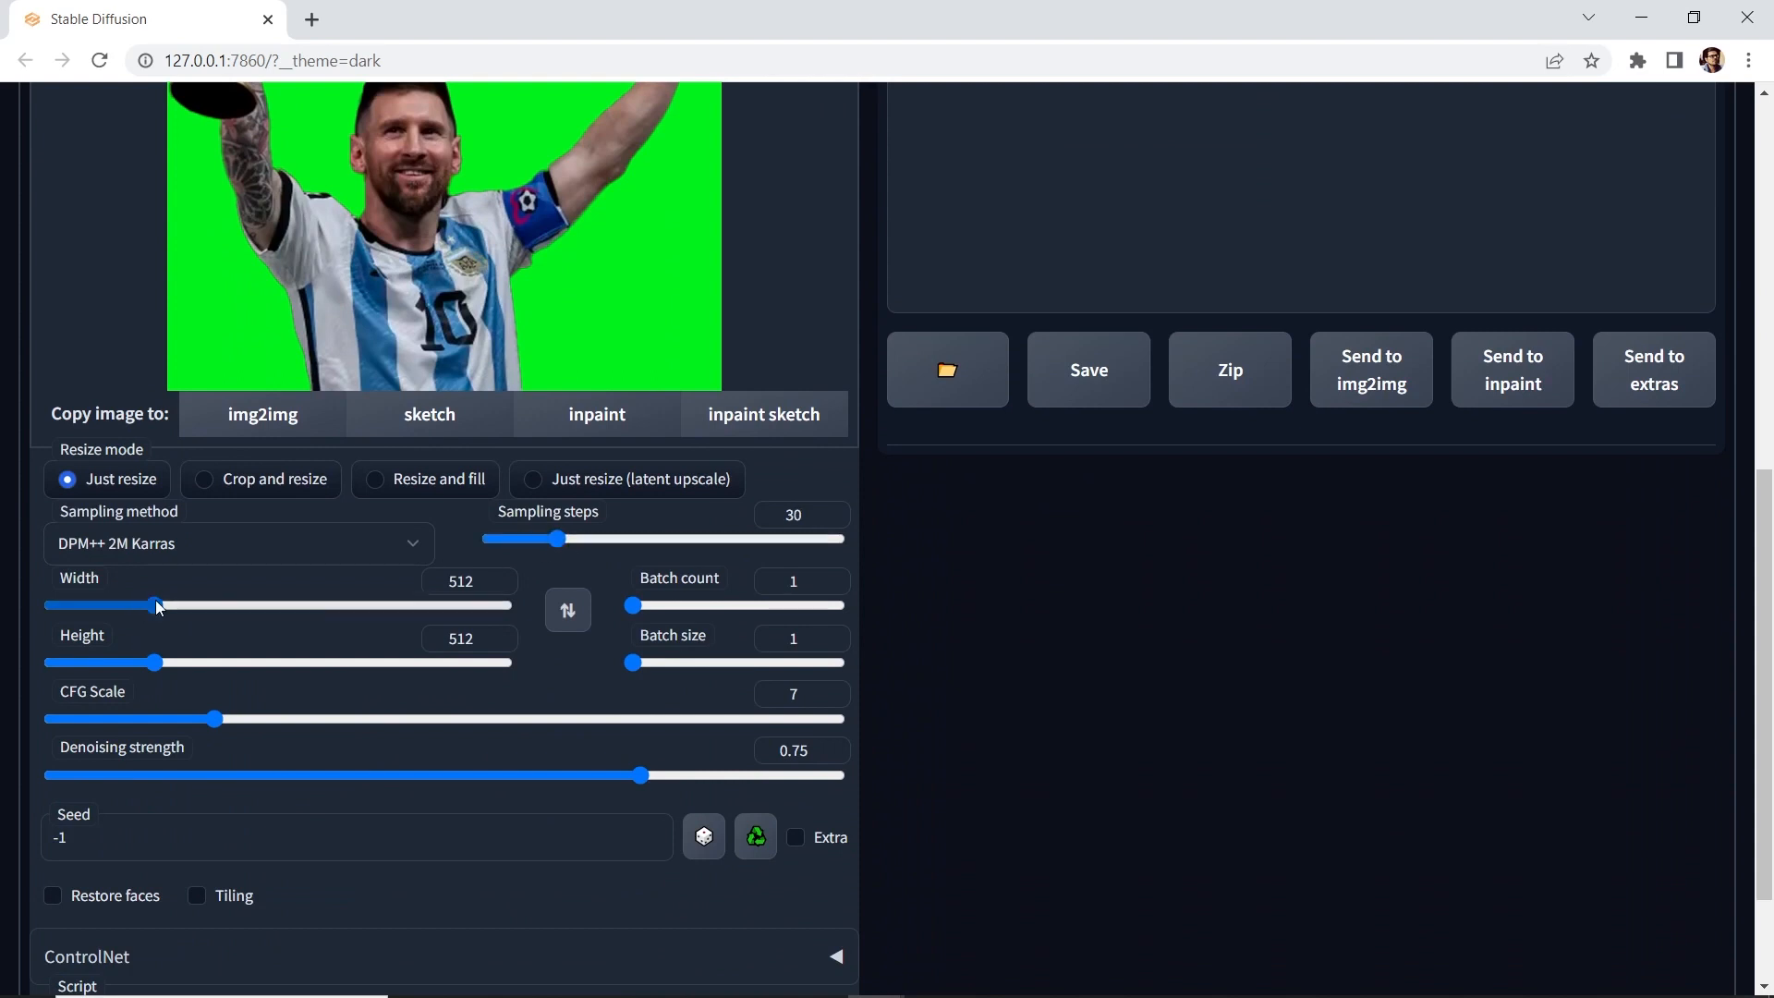
mouse_move(156, 606)
mouse_down()
mouse_move(193, 610)
mouse_move(184, 663)
mouse_up()
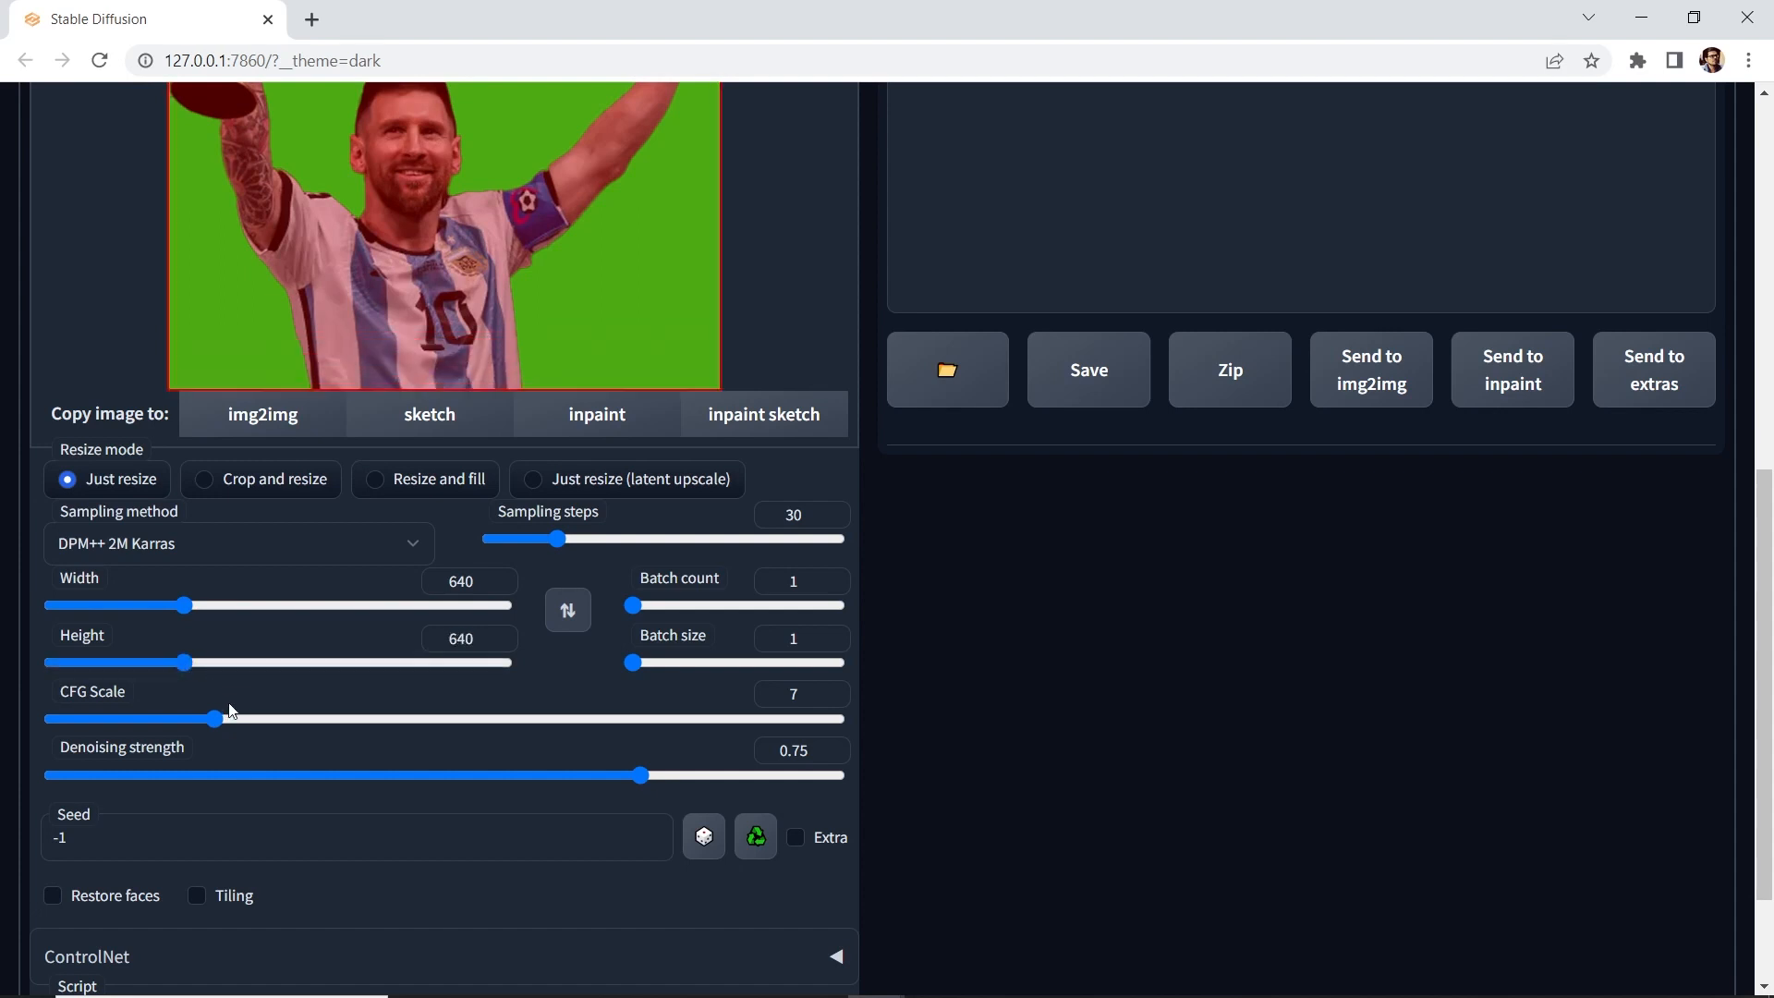
Set CFG scale to 17.5 and denoising strength to 0.5.
drag(216, 720, 500, 721)
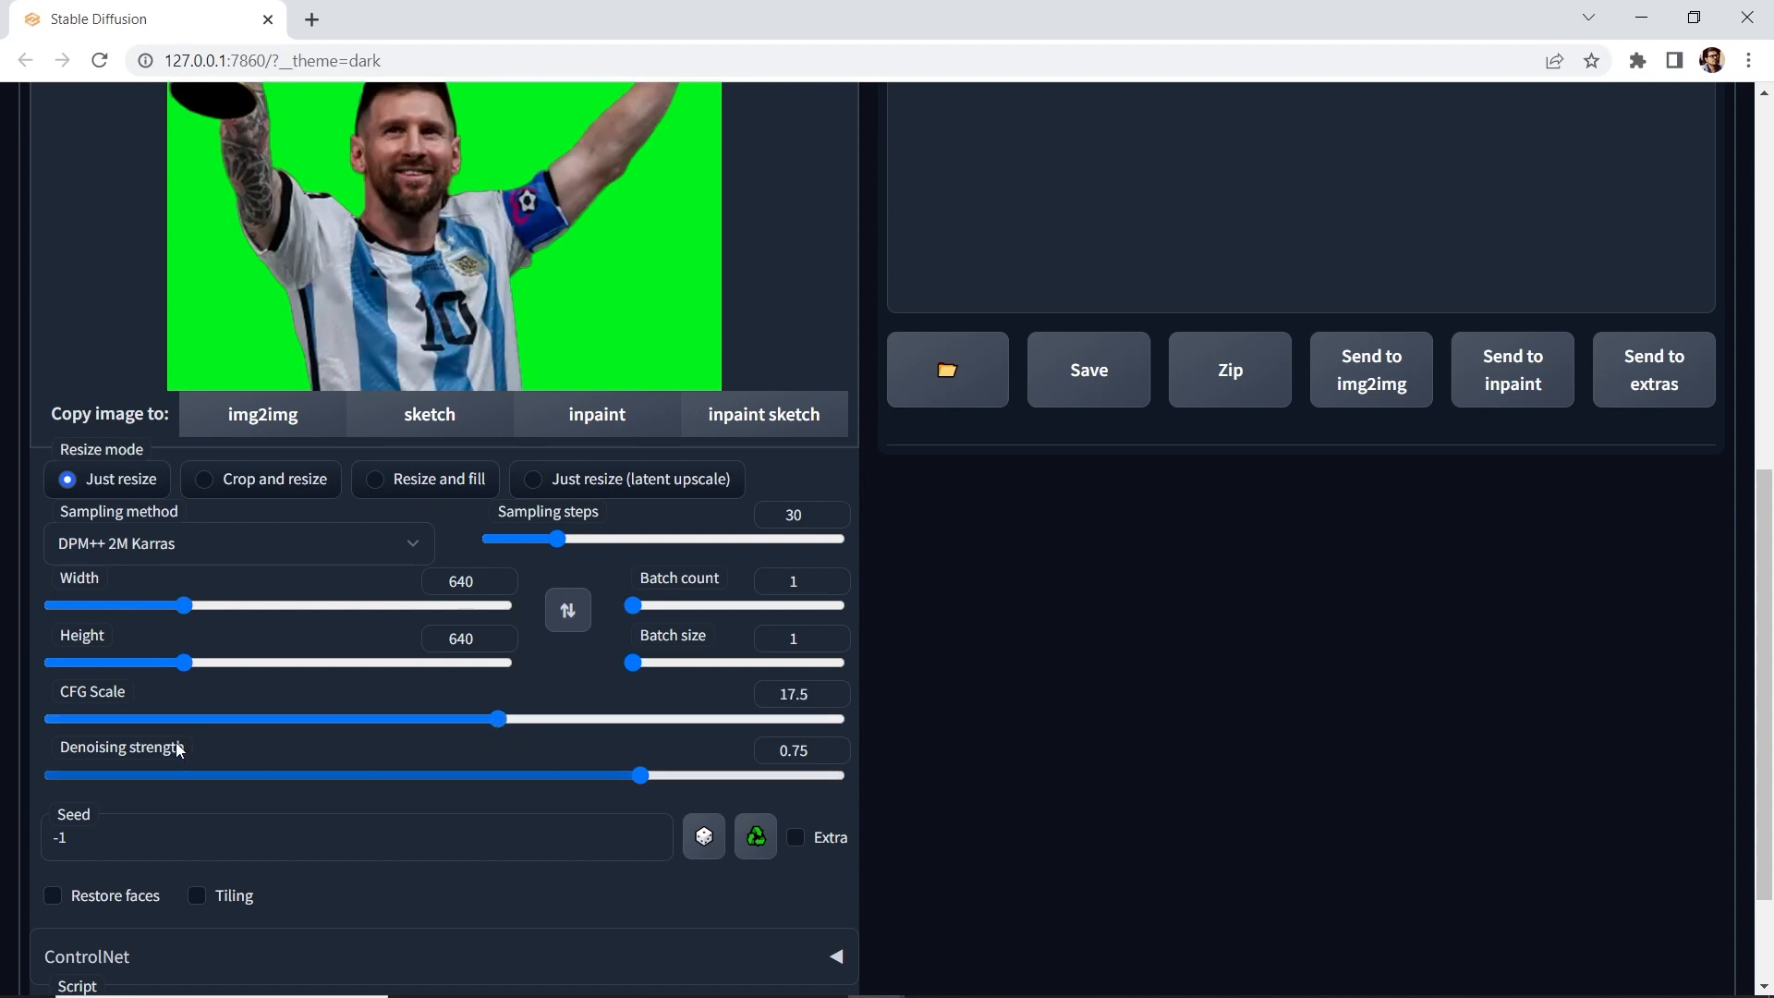
drag(643, 777, 519, 778)
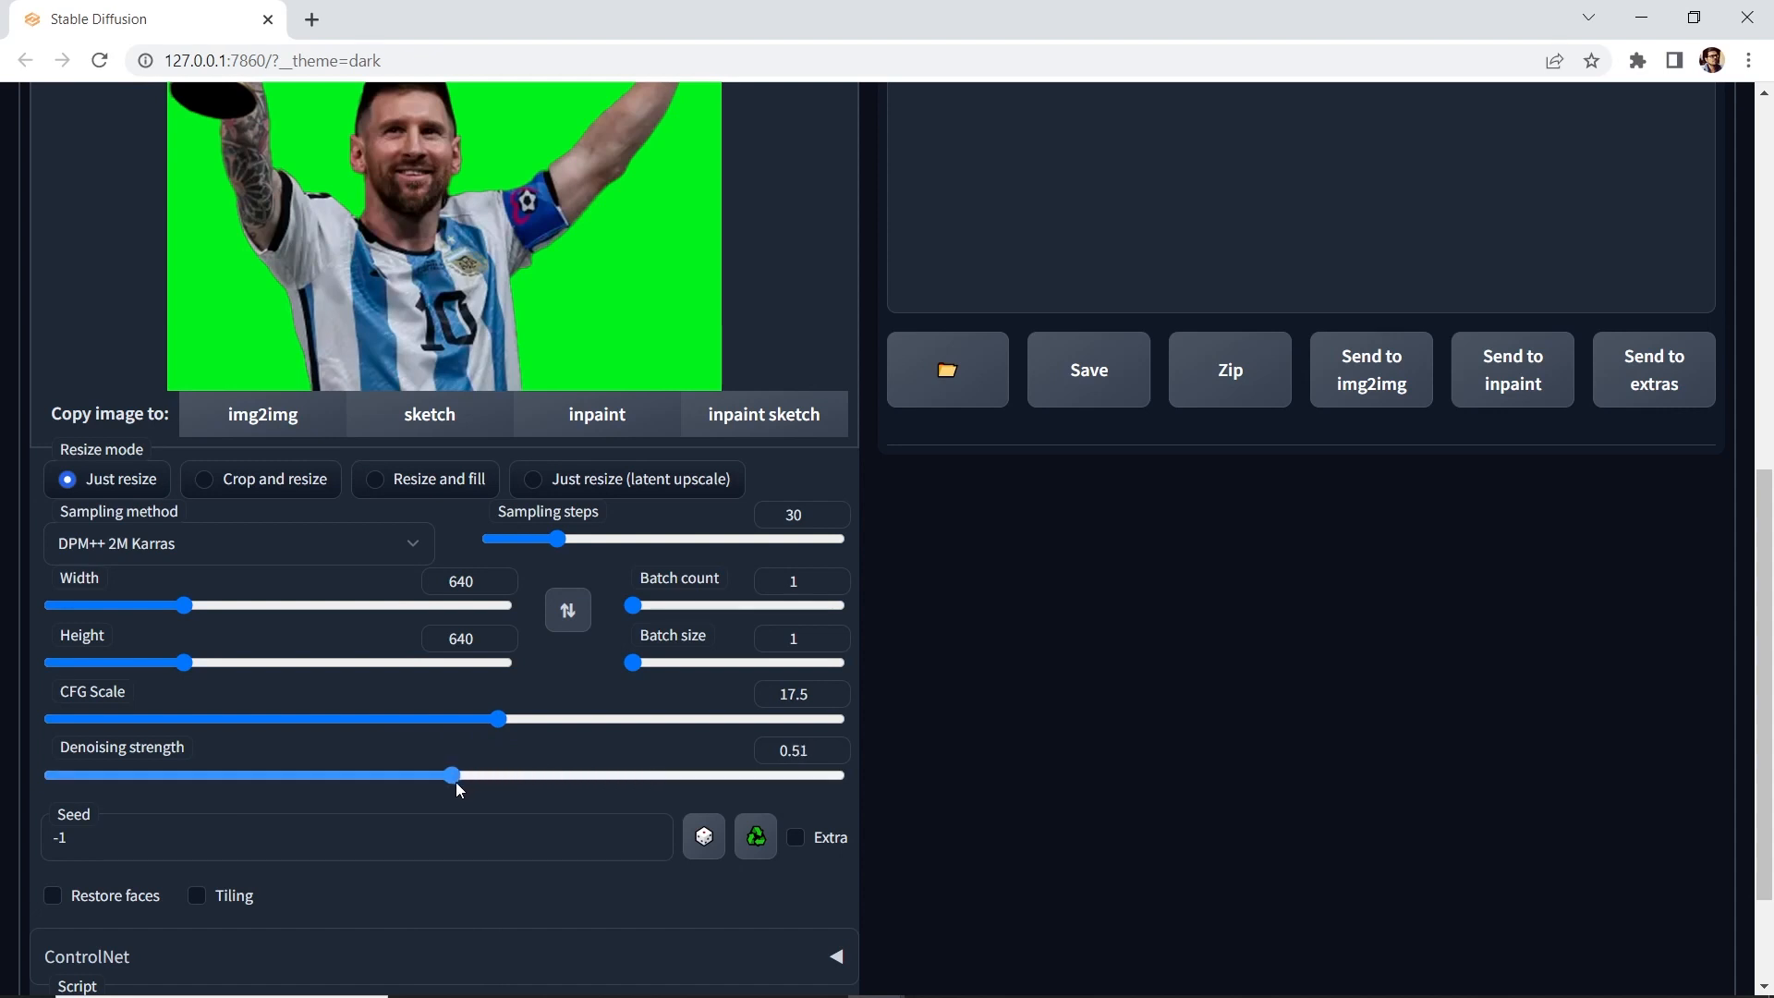
drag(449, 777, 443, 778)
click(153, 837)
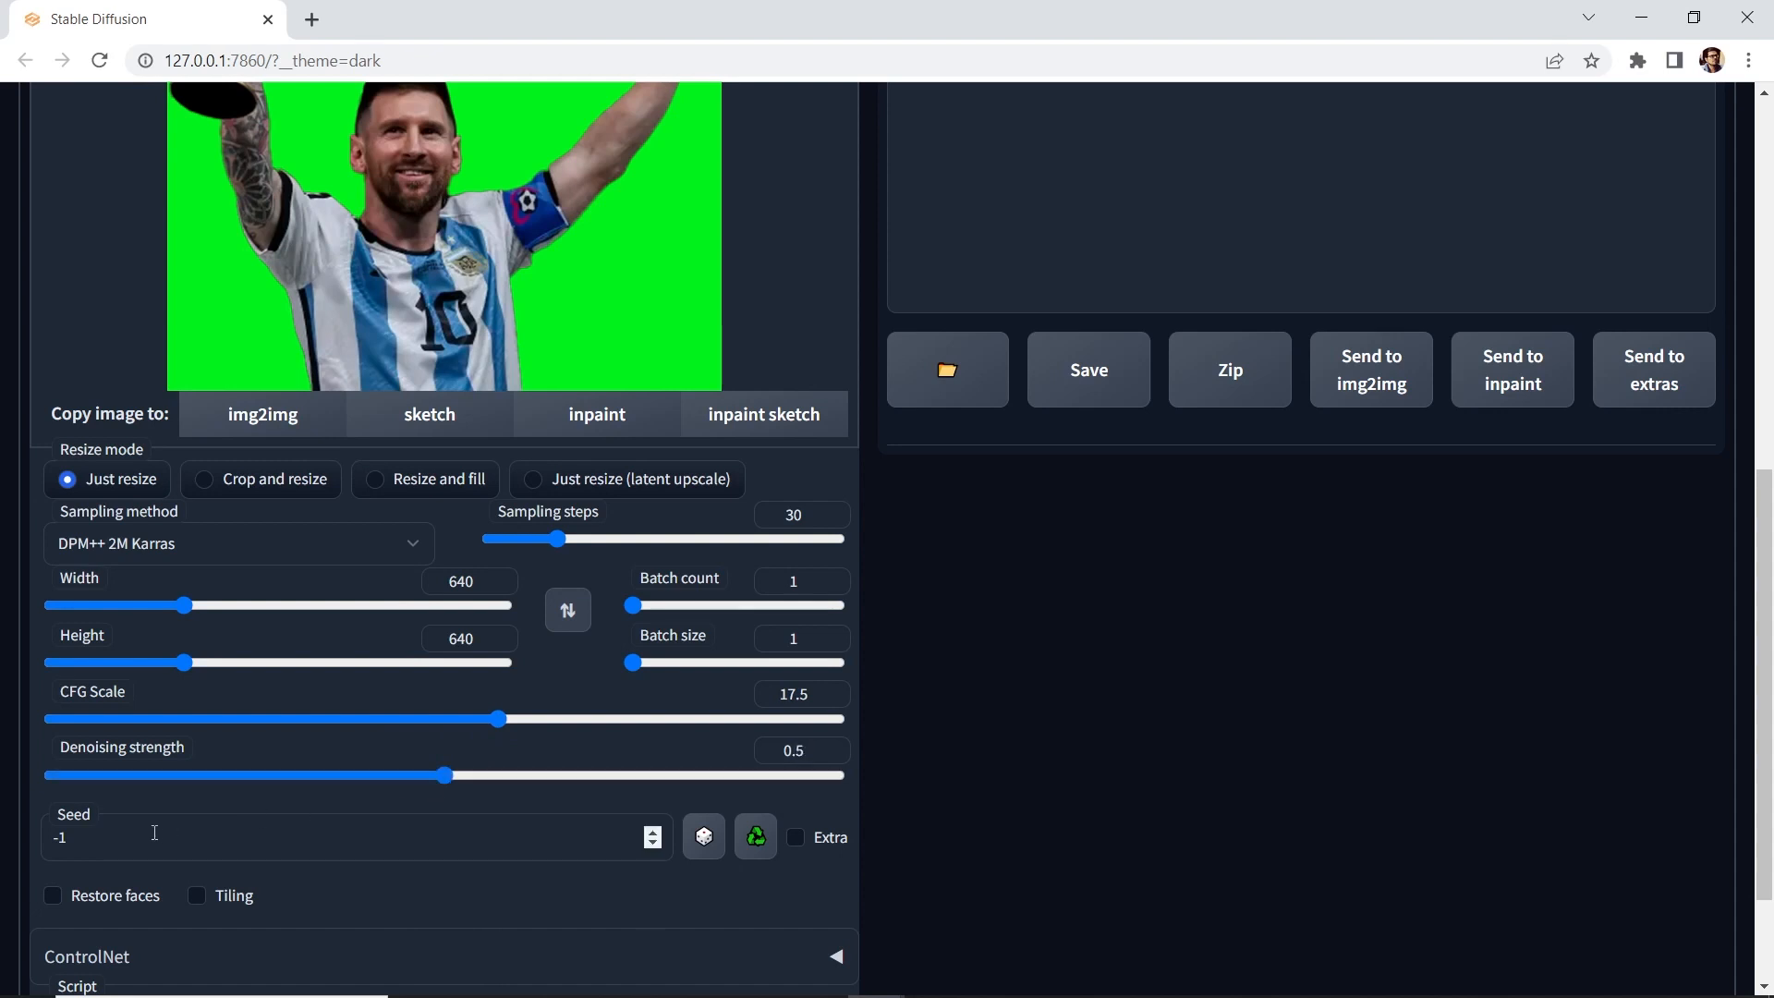
key(alt+Tab)
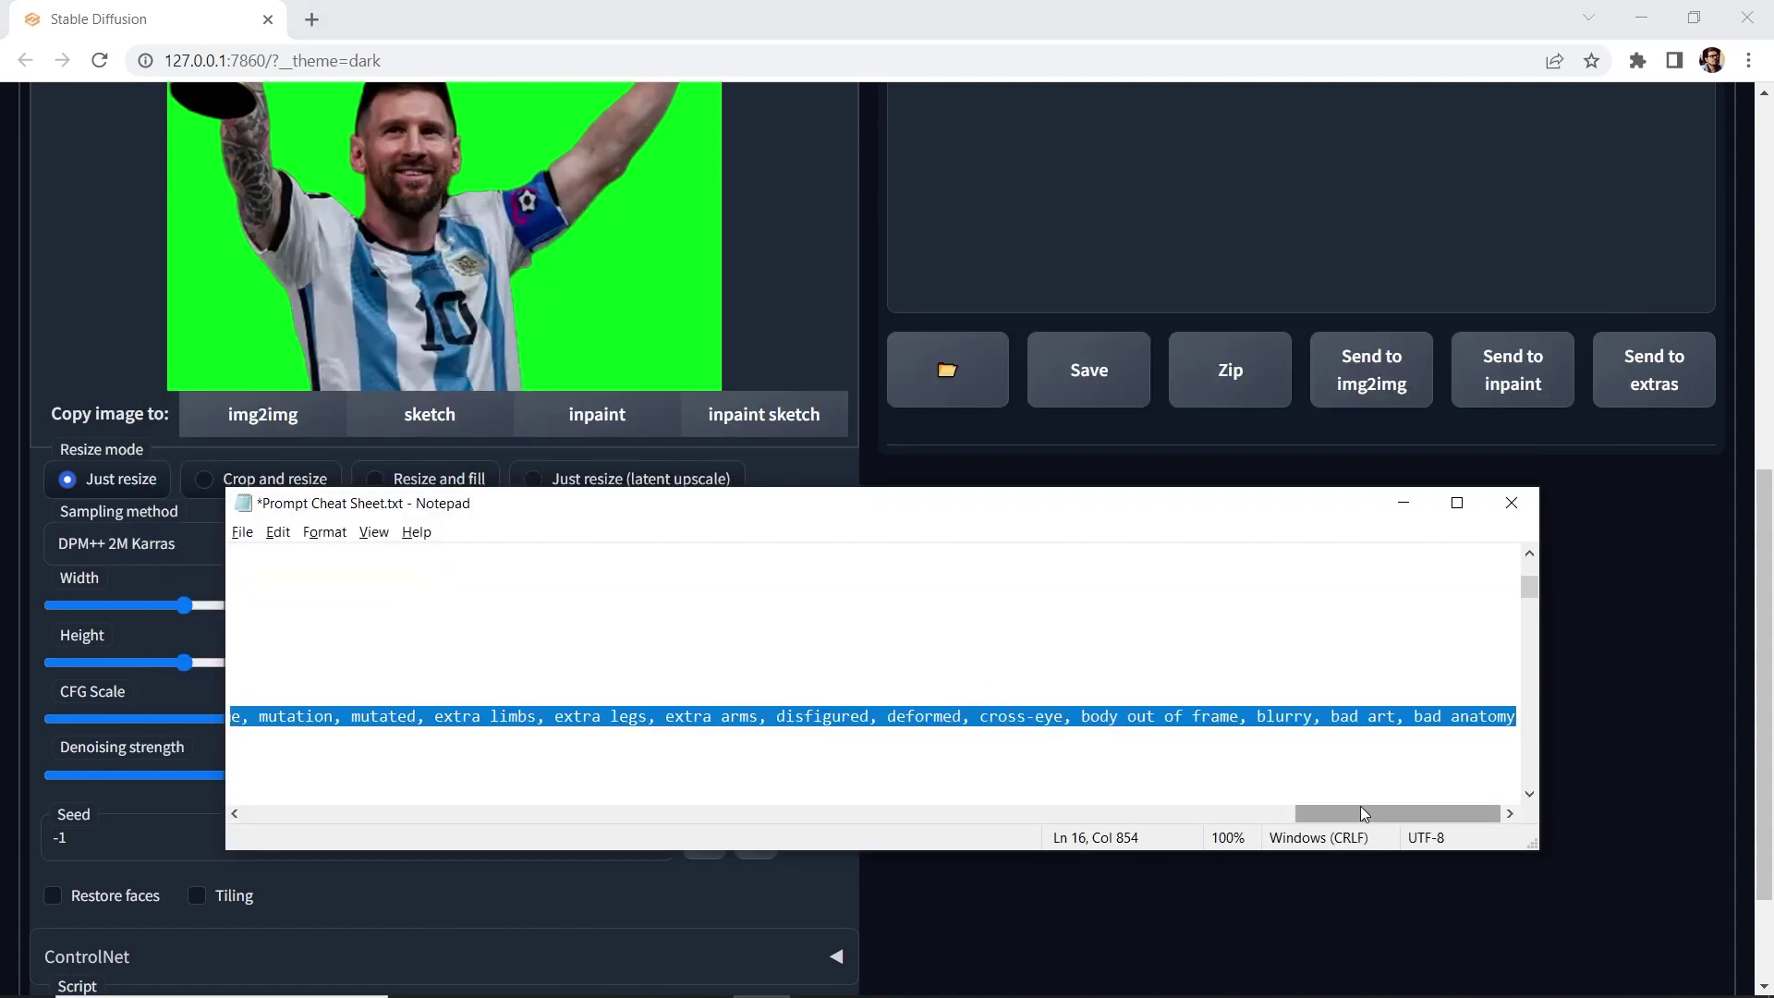
drag(1362, 814, 277, 814)
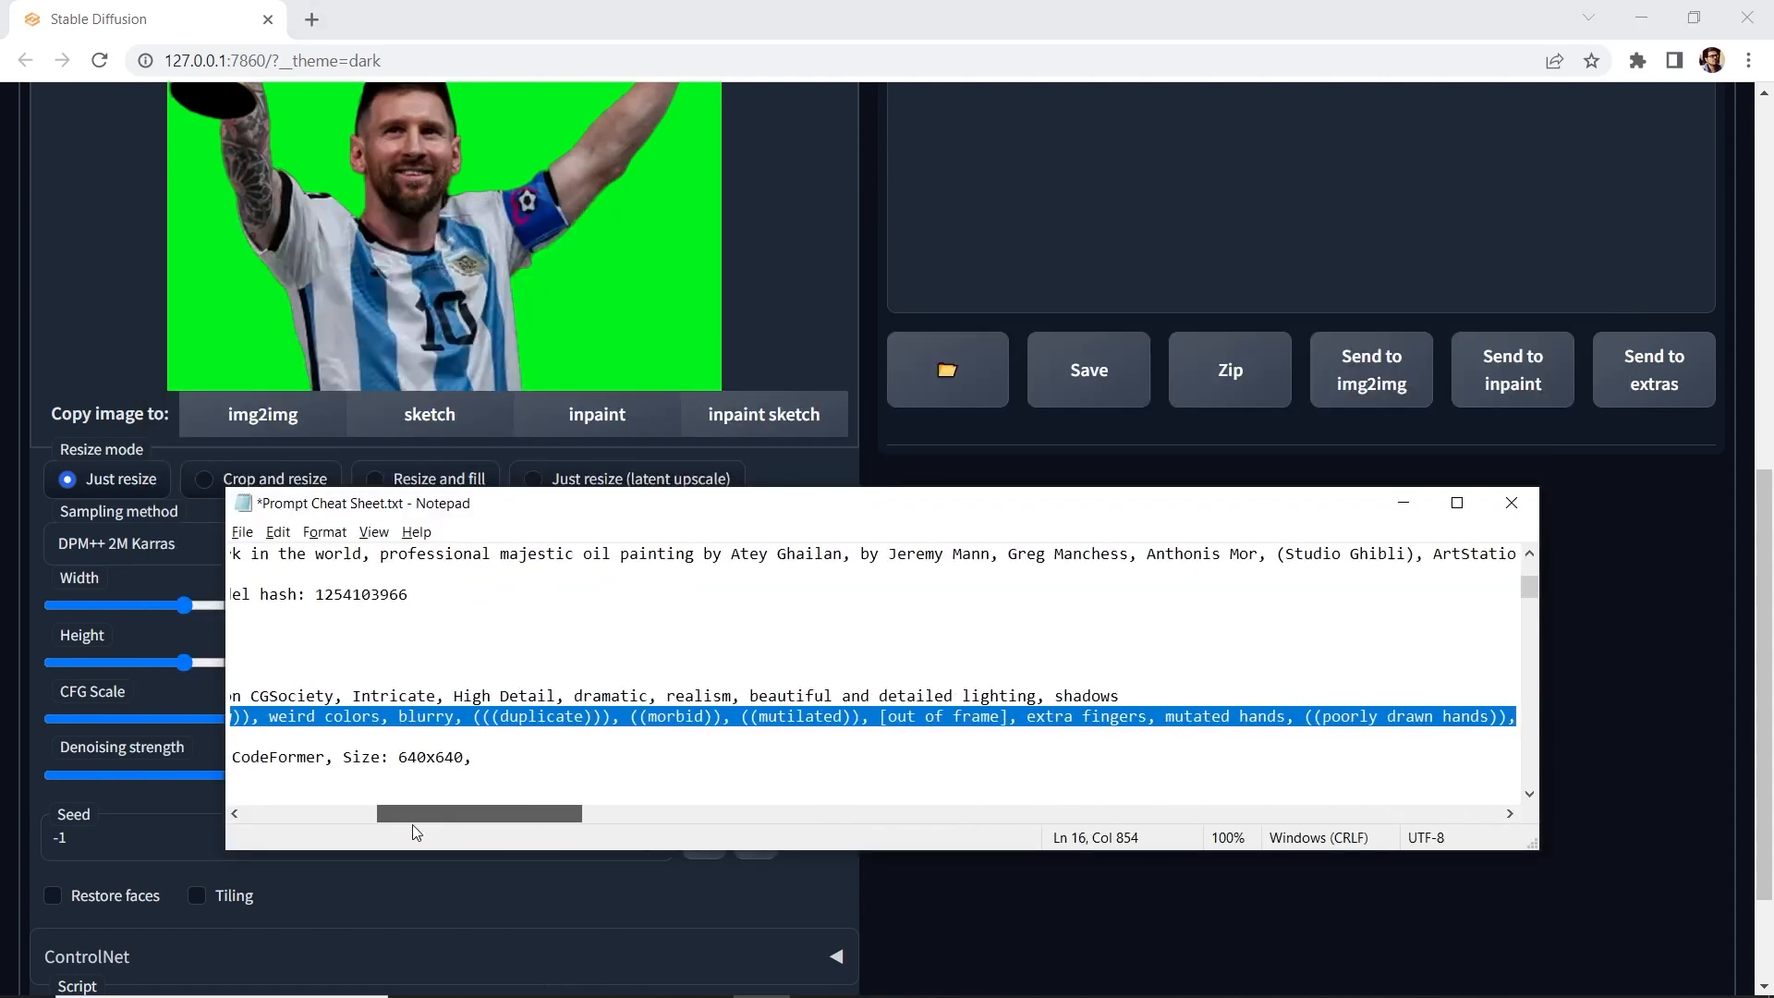
drag(786, 757, 872, 757)
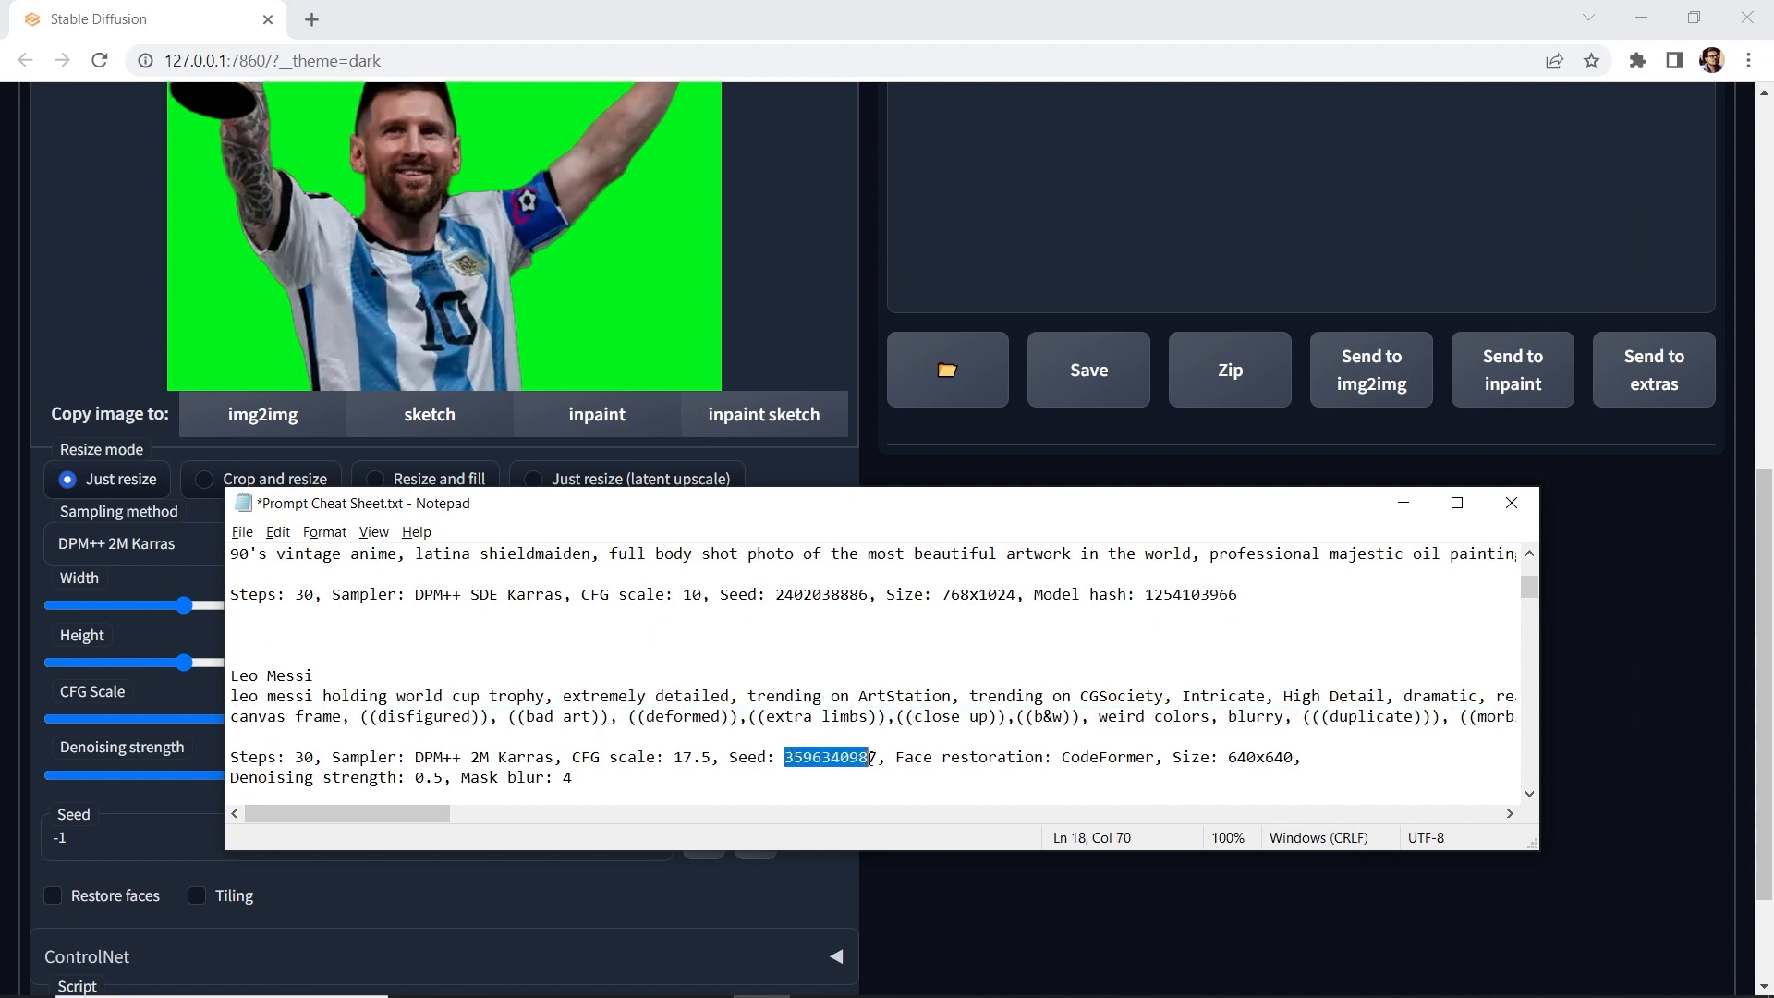
key(ctrl+c)
click(139, 835)
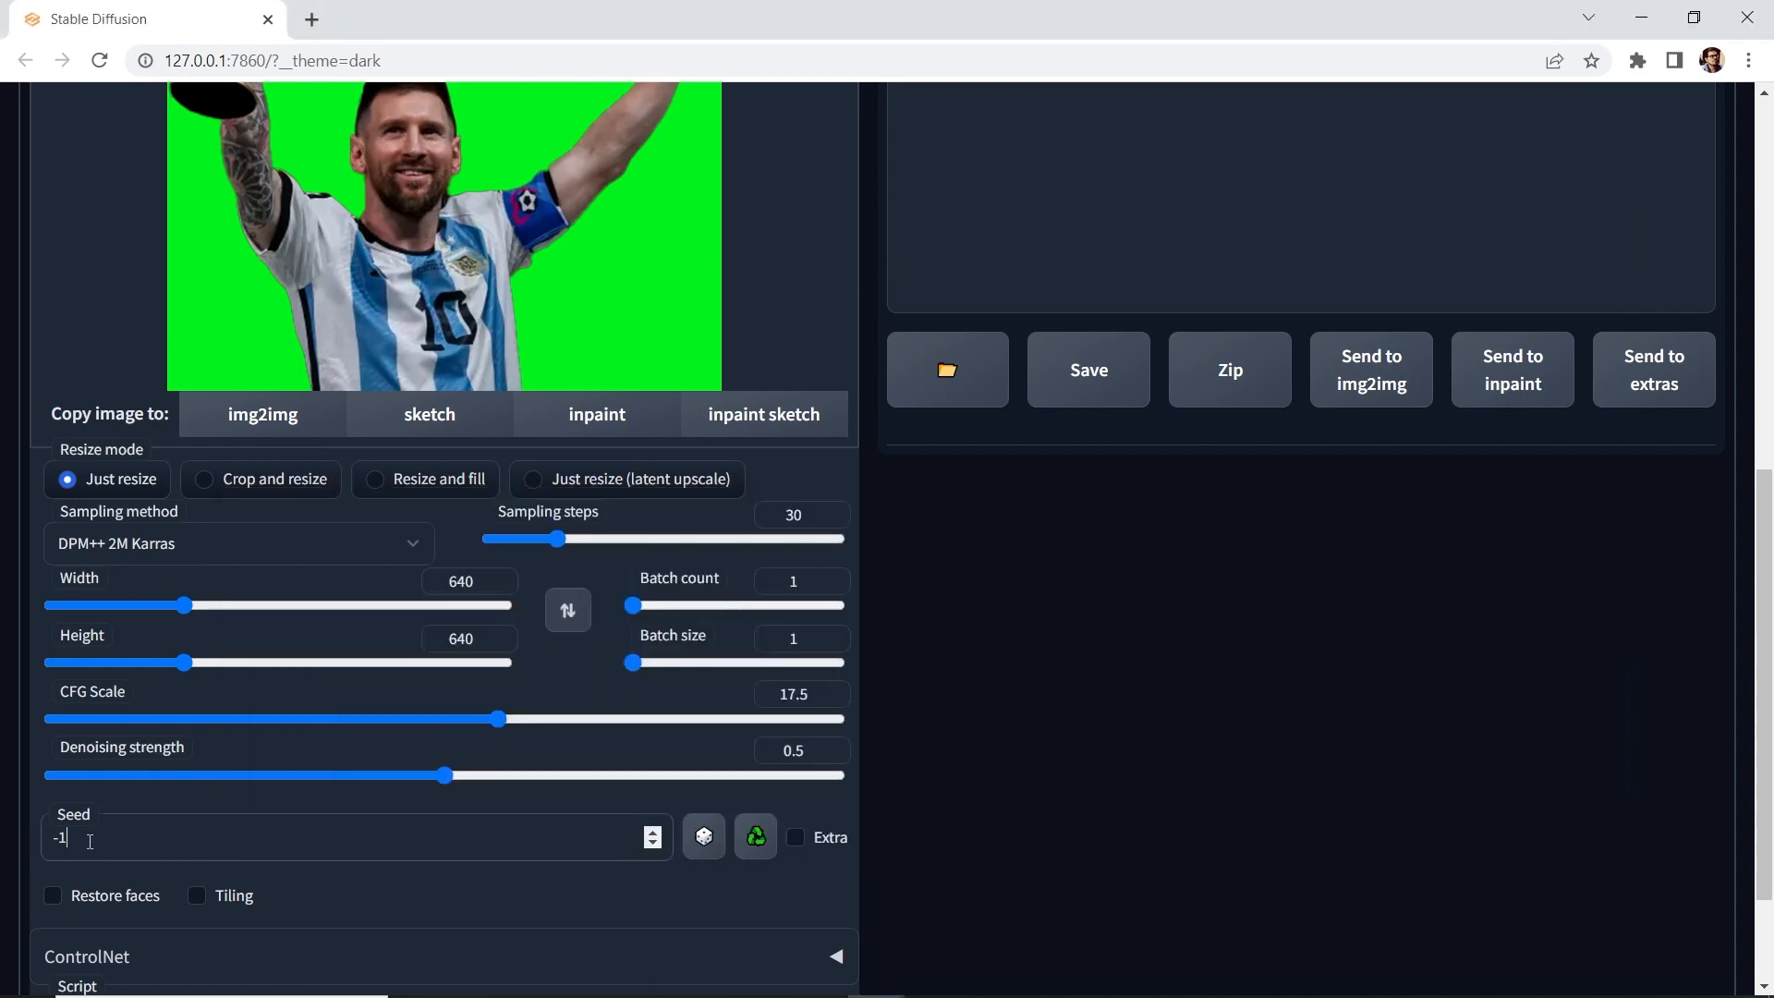
key(ctrl+a)
key(ctrl+v)
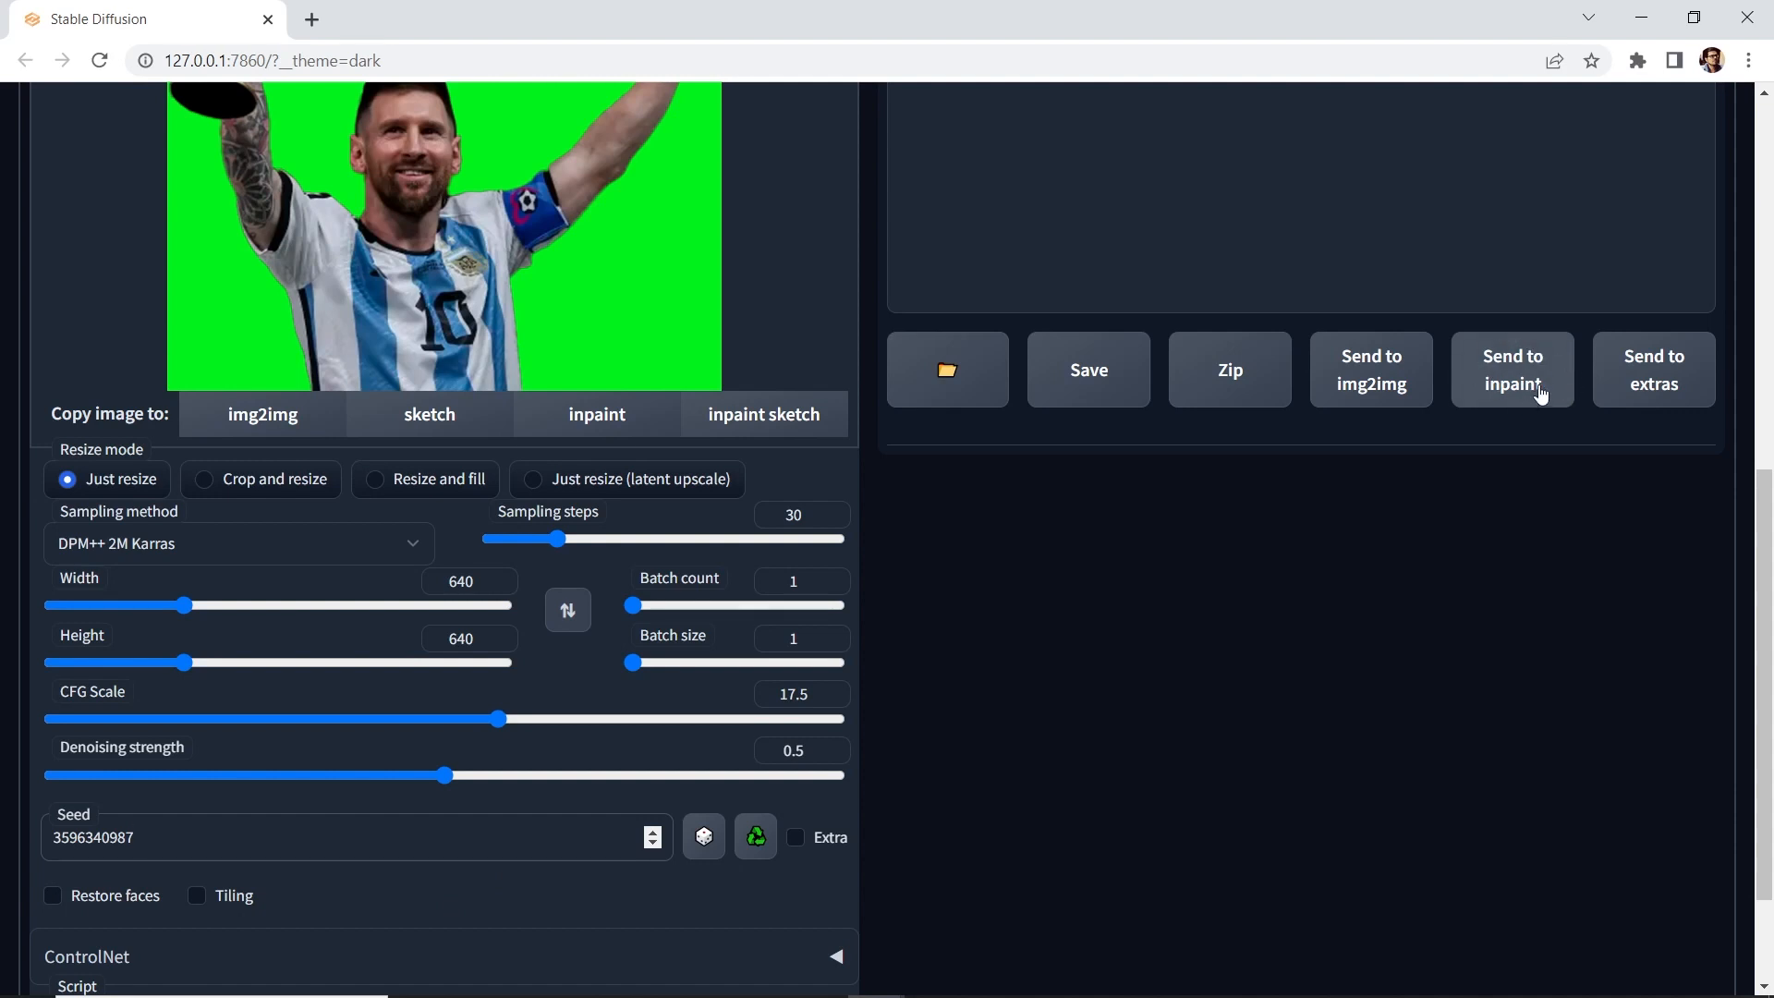
scroll(1761, 477, up, 1)
scroll(1760, 478, up, 5)
scroll(1760, 415, up, 5)
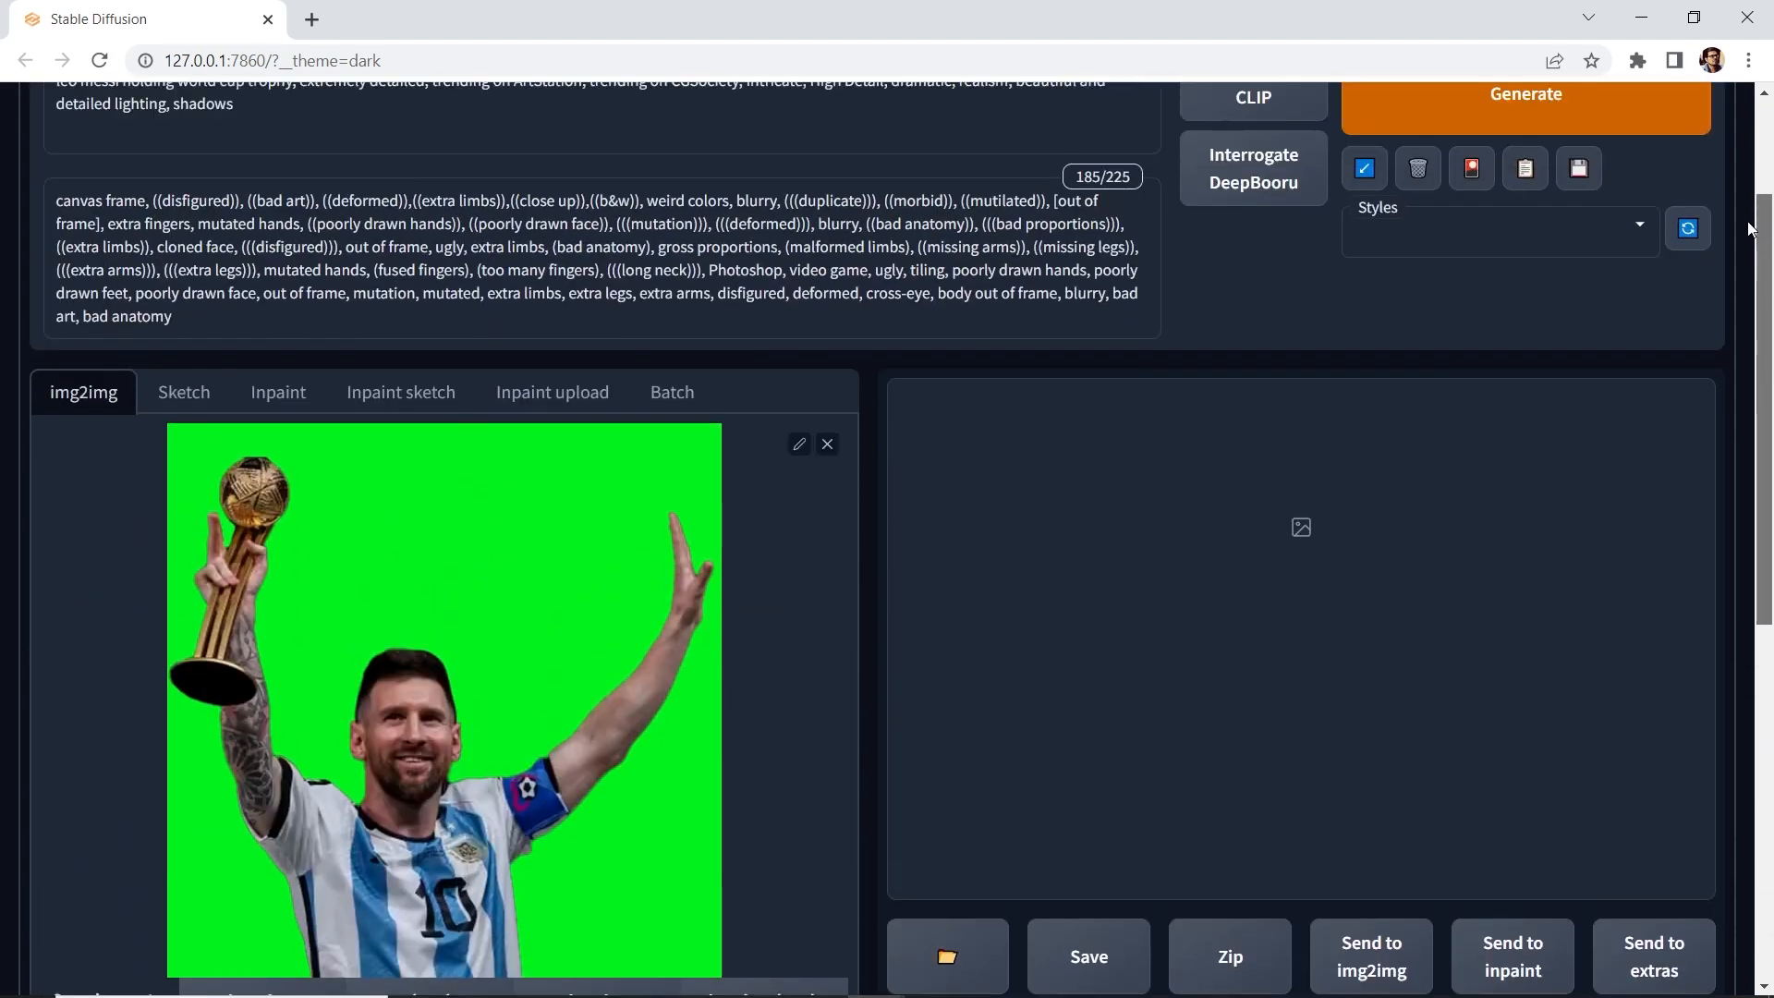
Generate the Messi-with-trophy image and inspect the result full size twice.
click(1548, 127)
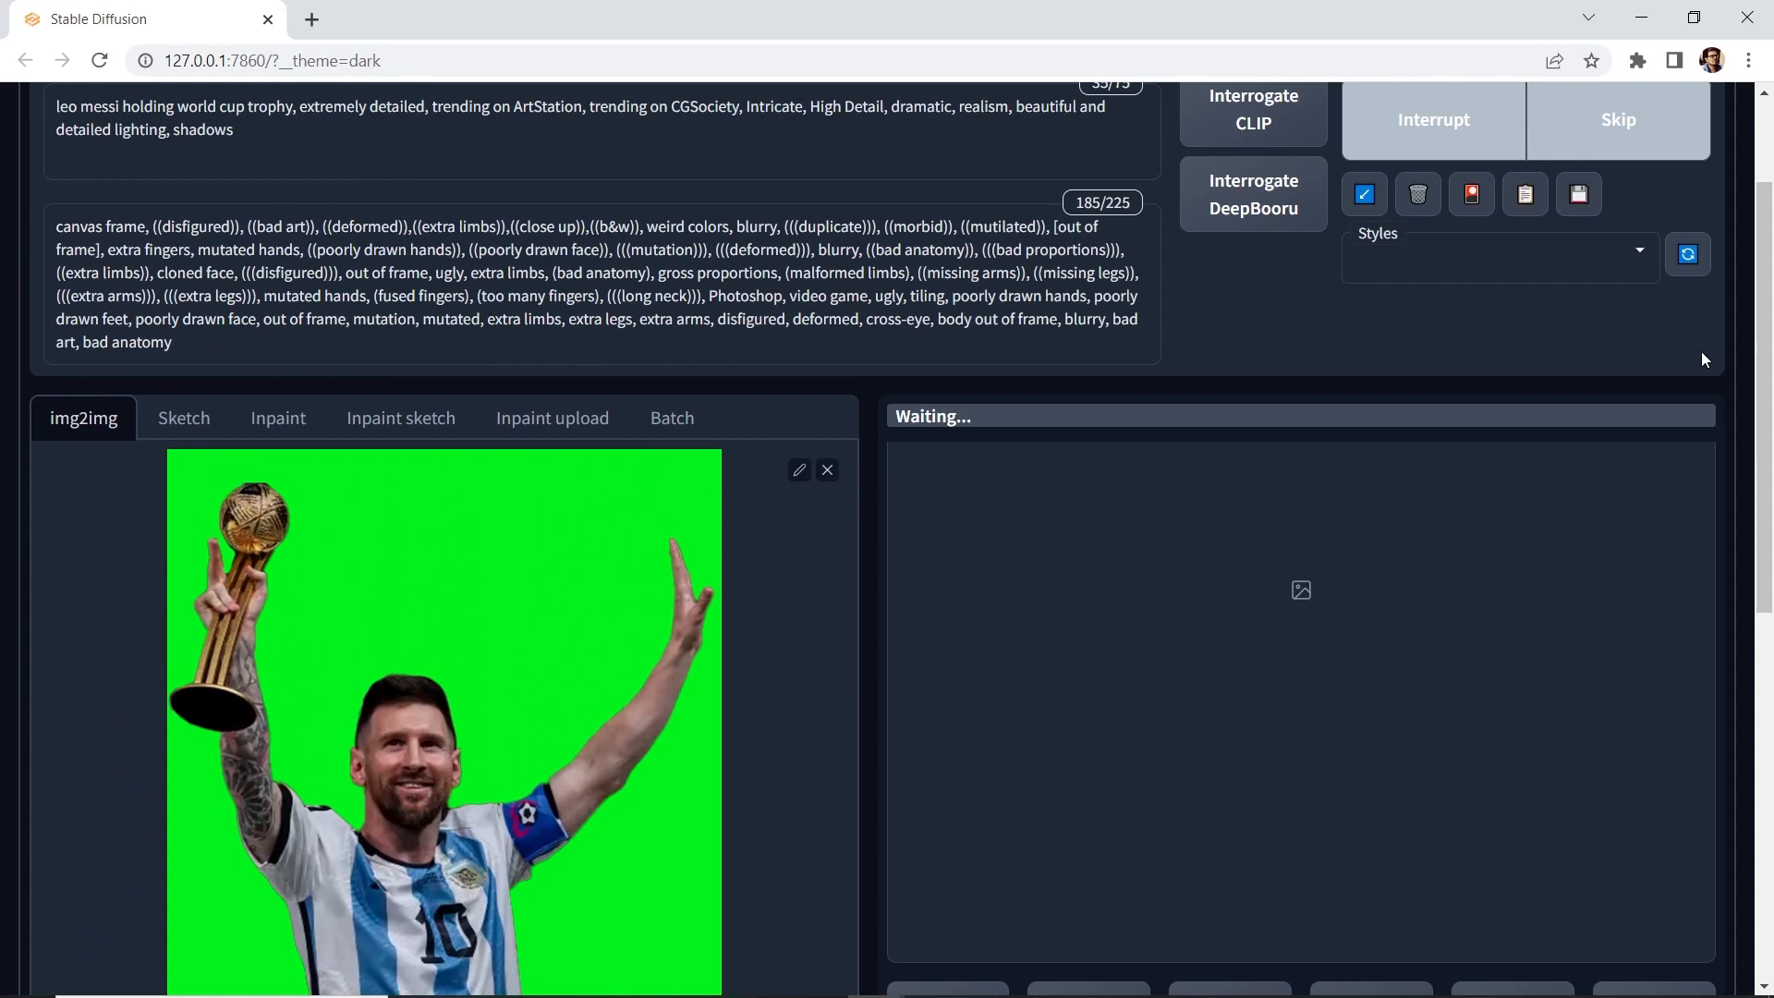
scroll(1700, 352, down, 1)
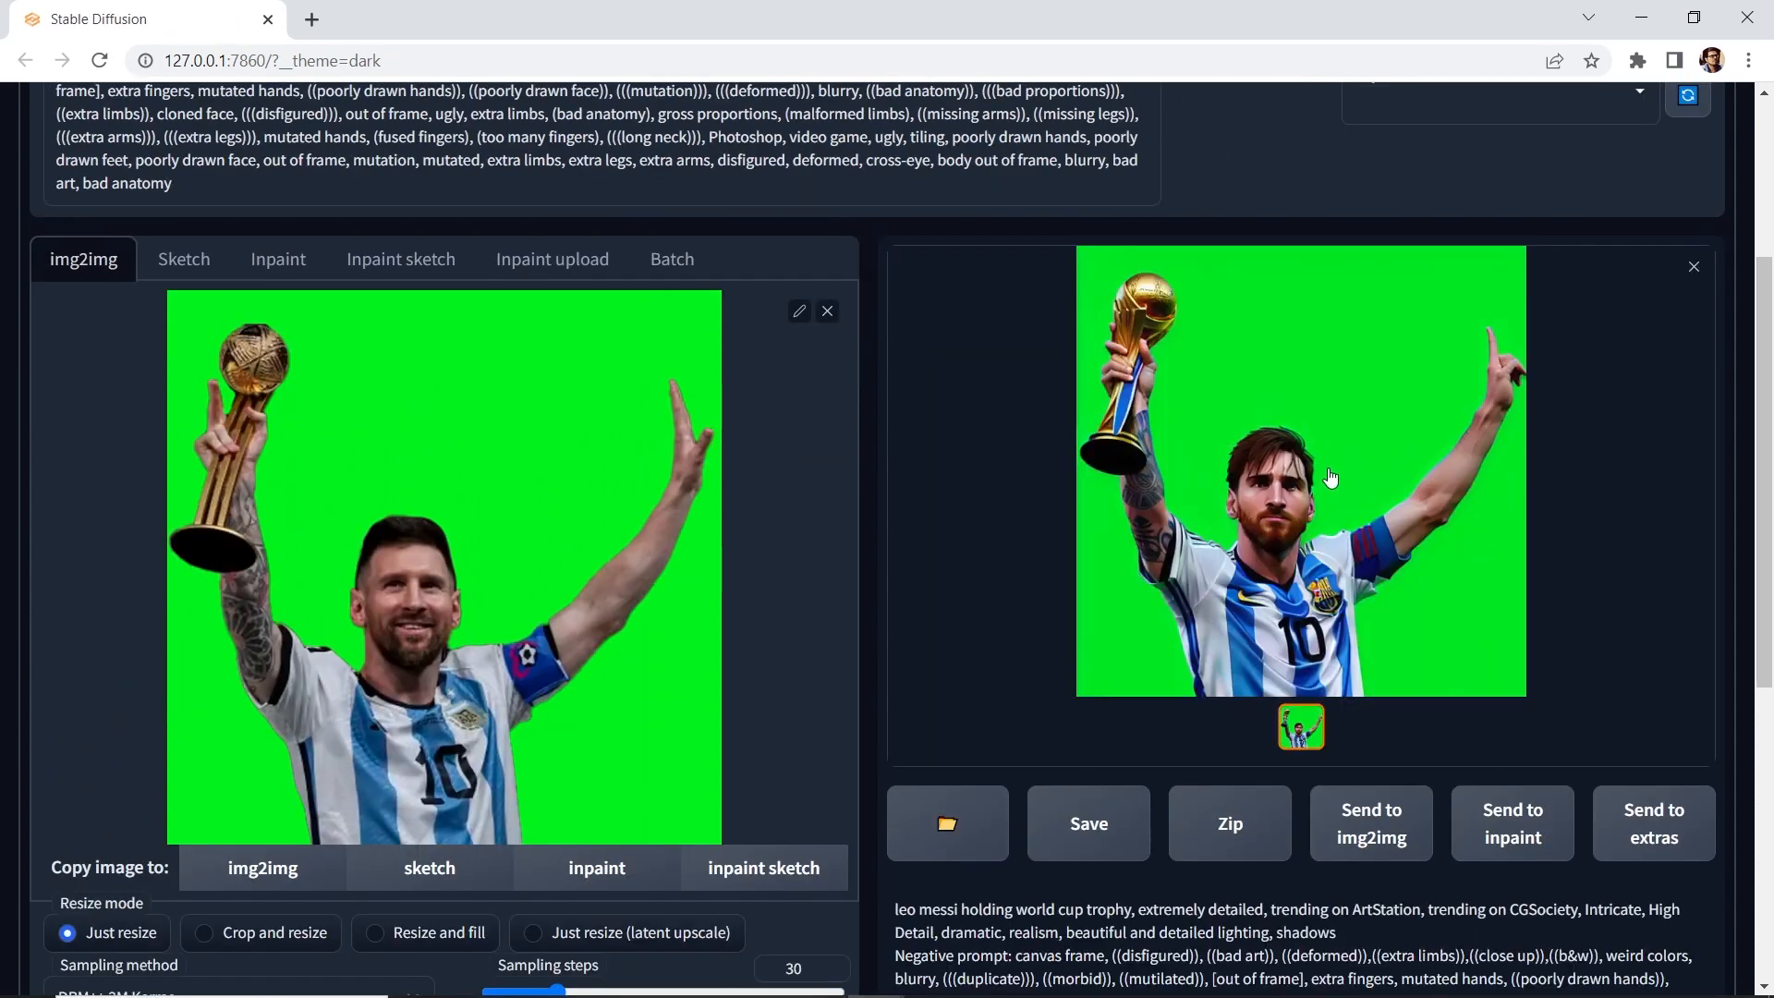
click(1328, 478)
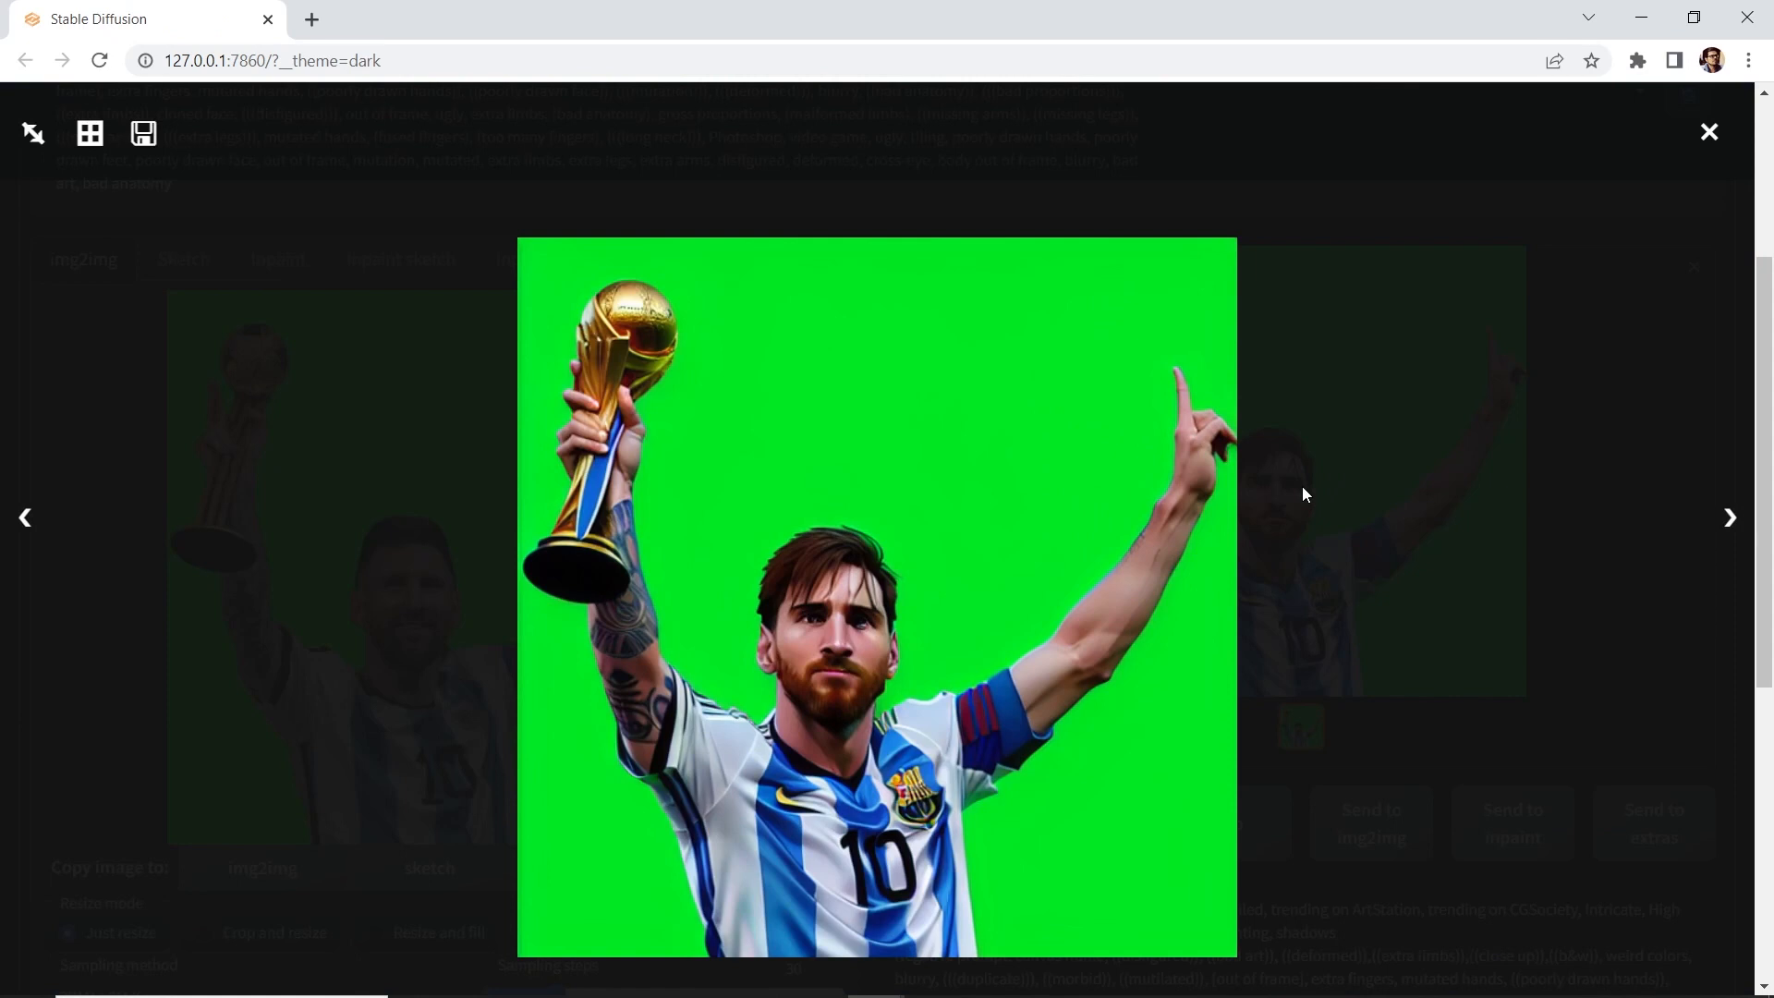
click(1709, 134)
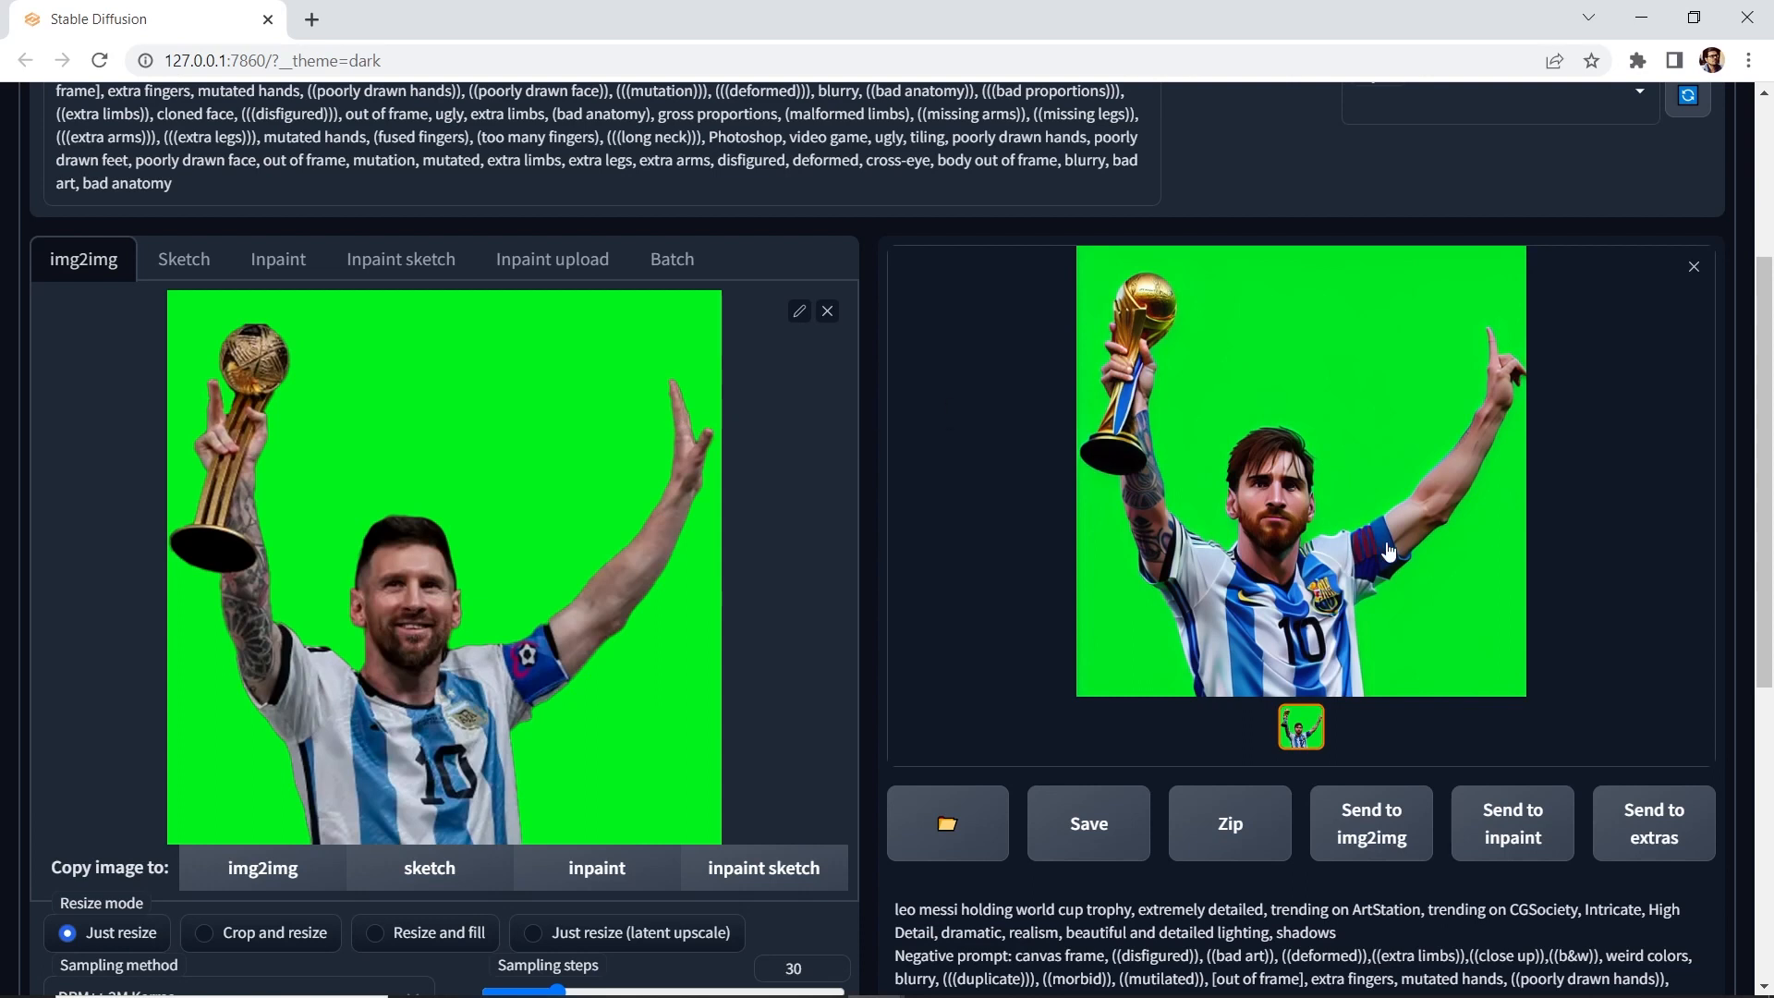
click(1352, 555)
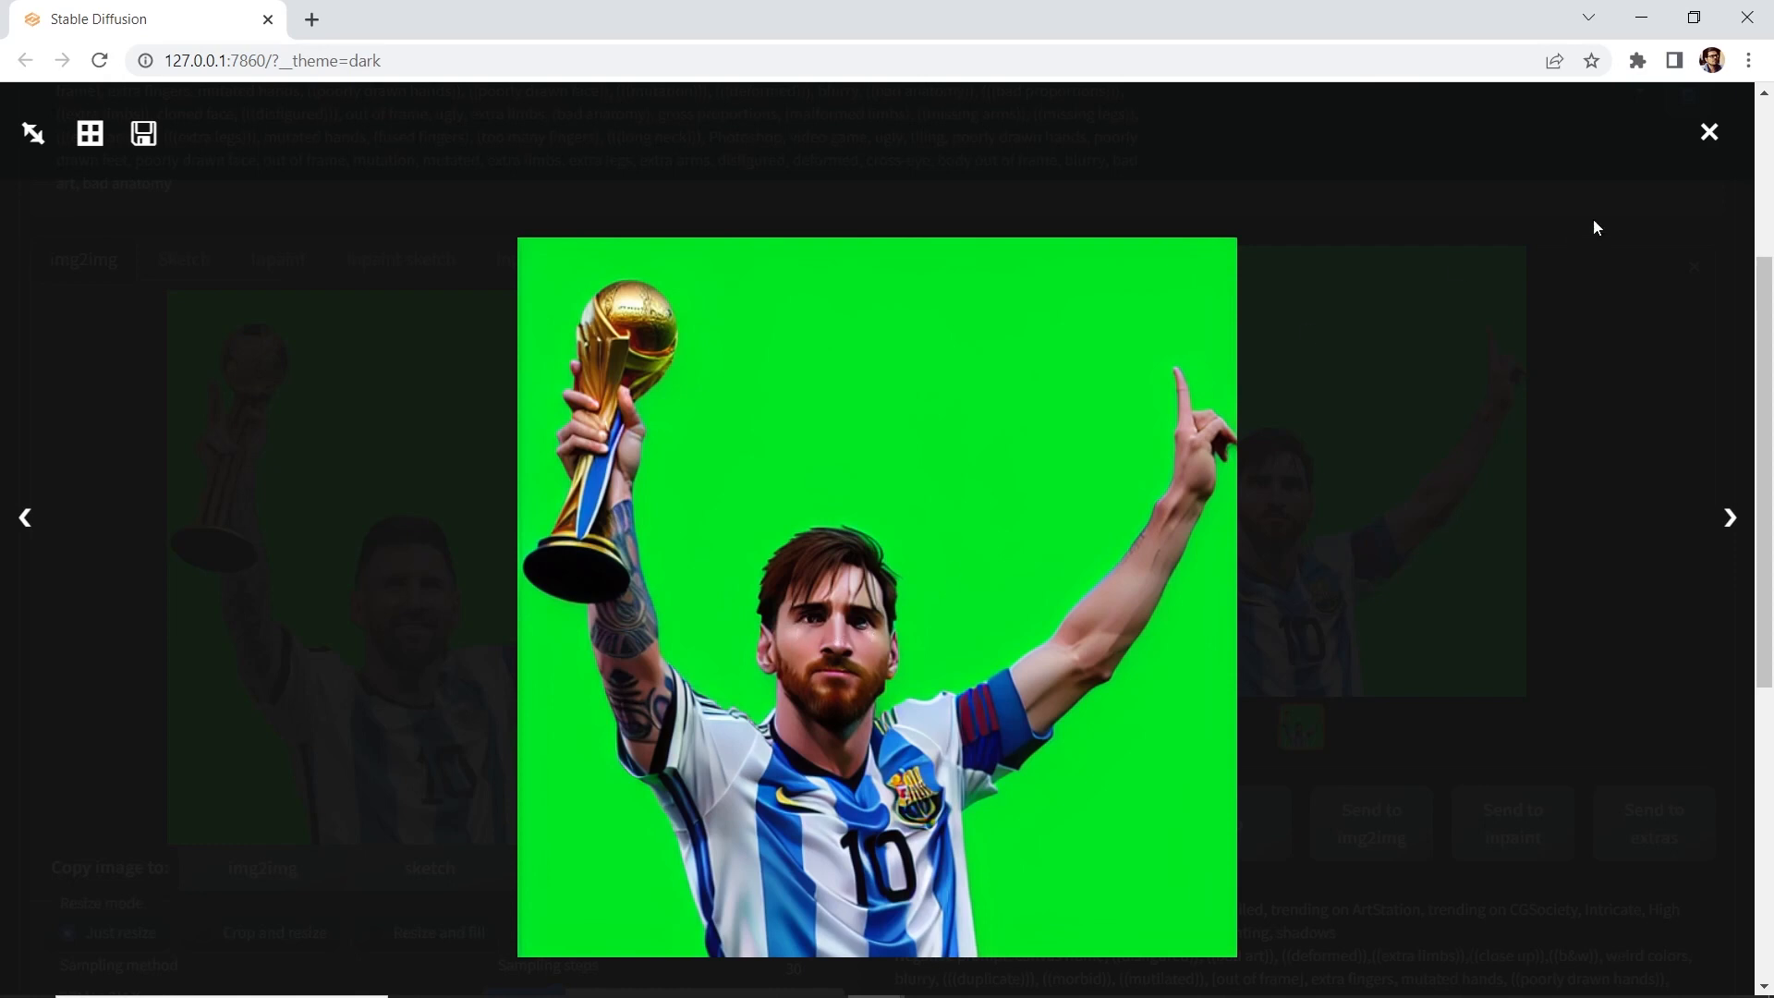
click(1710, 139)
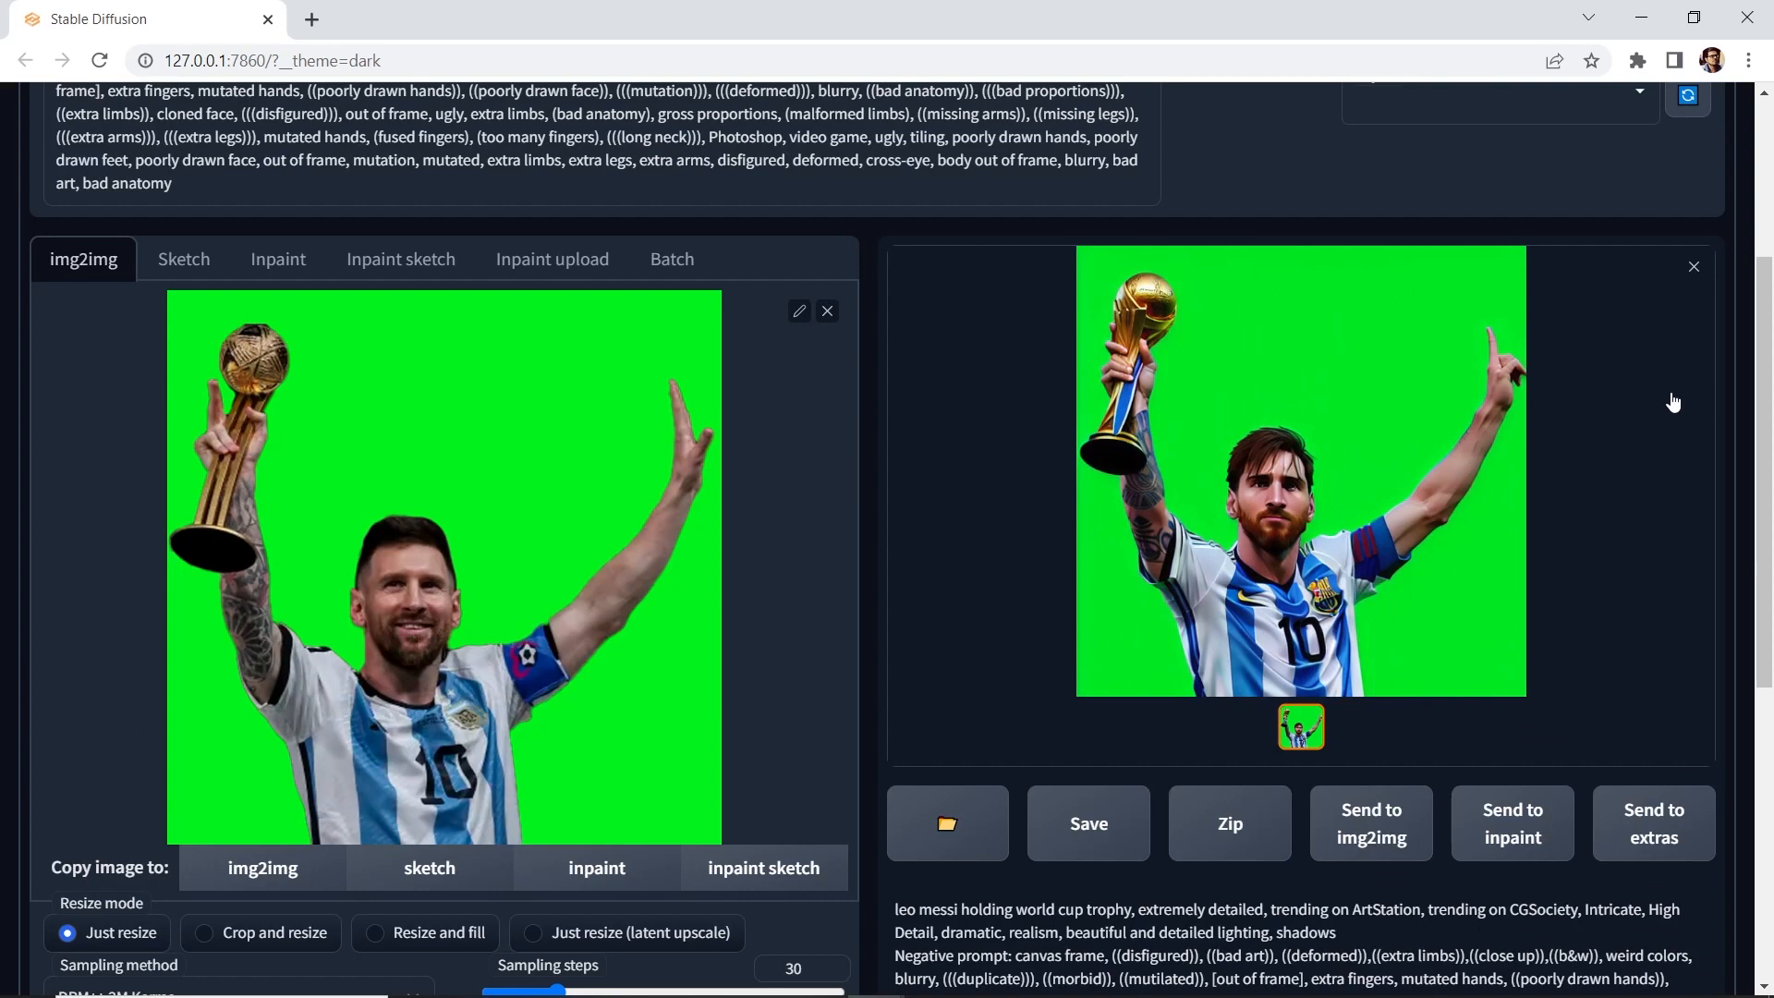
scroll(1705, 420, down, 10)
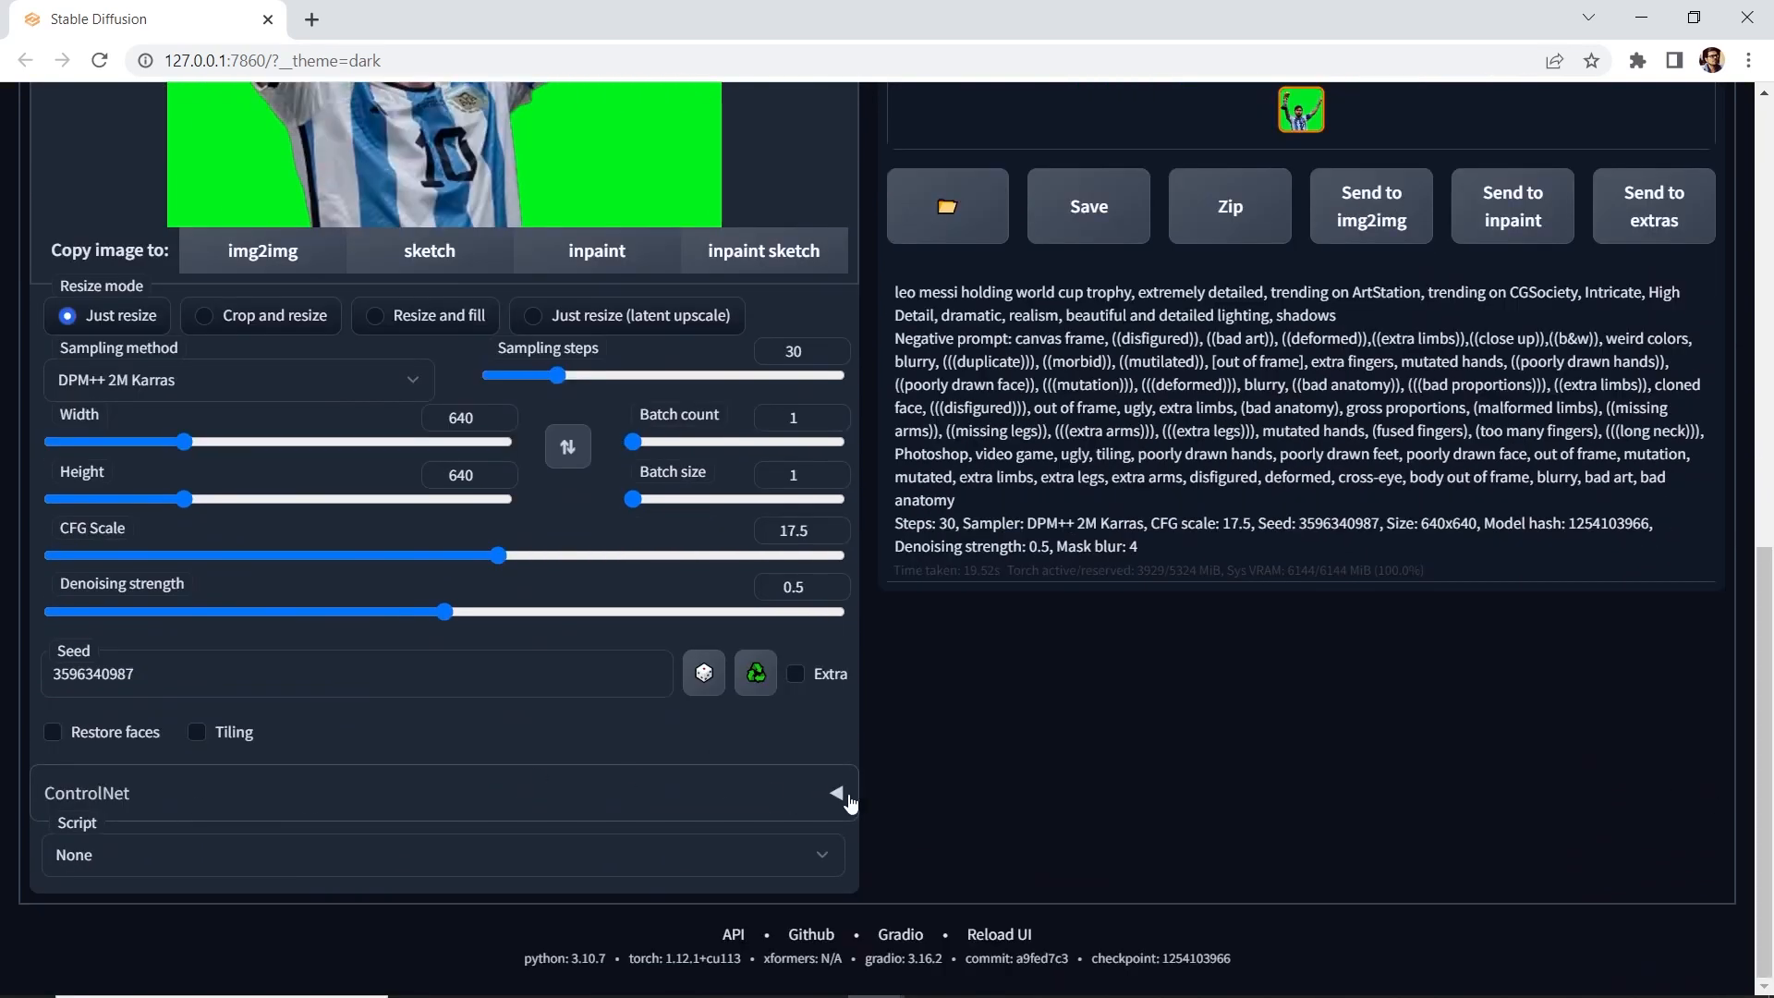
Expand ControlNet and look over Control Model 0 and 1 slots.
click(838, 800)
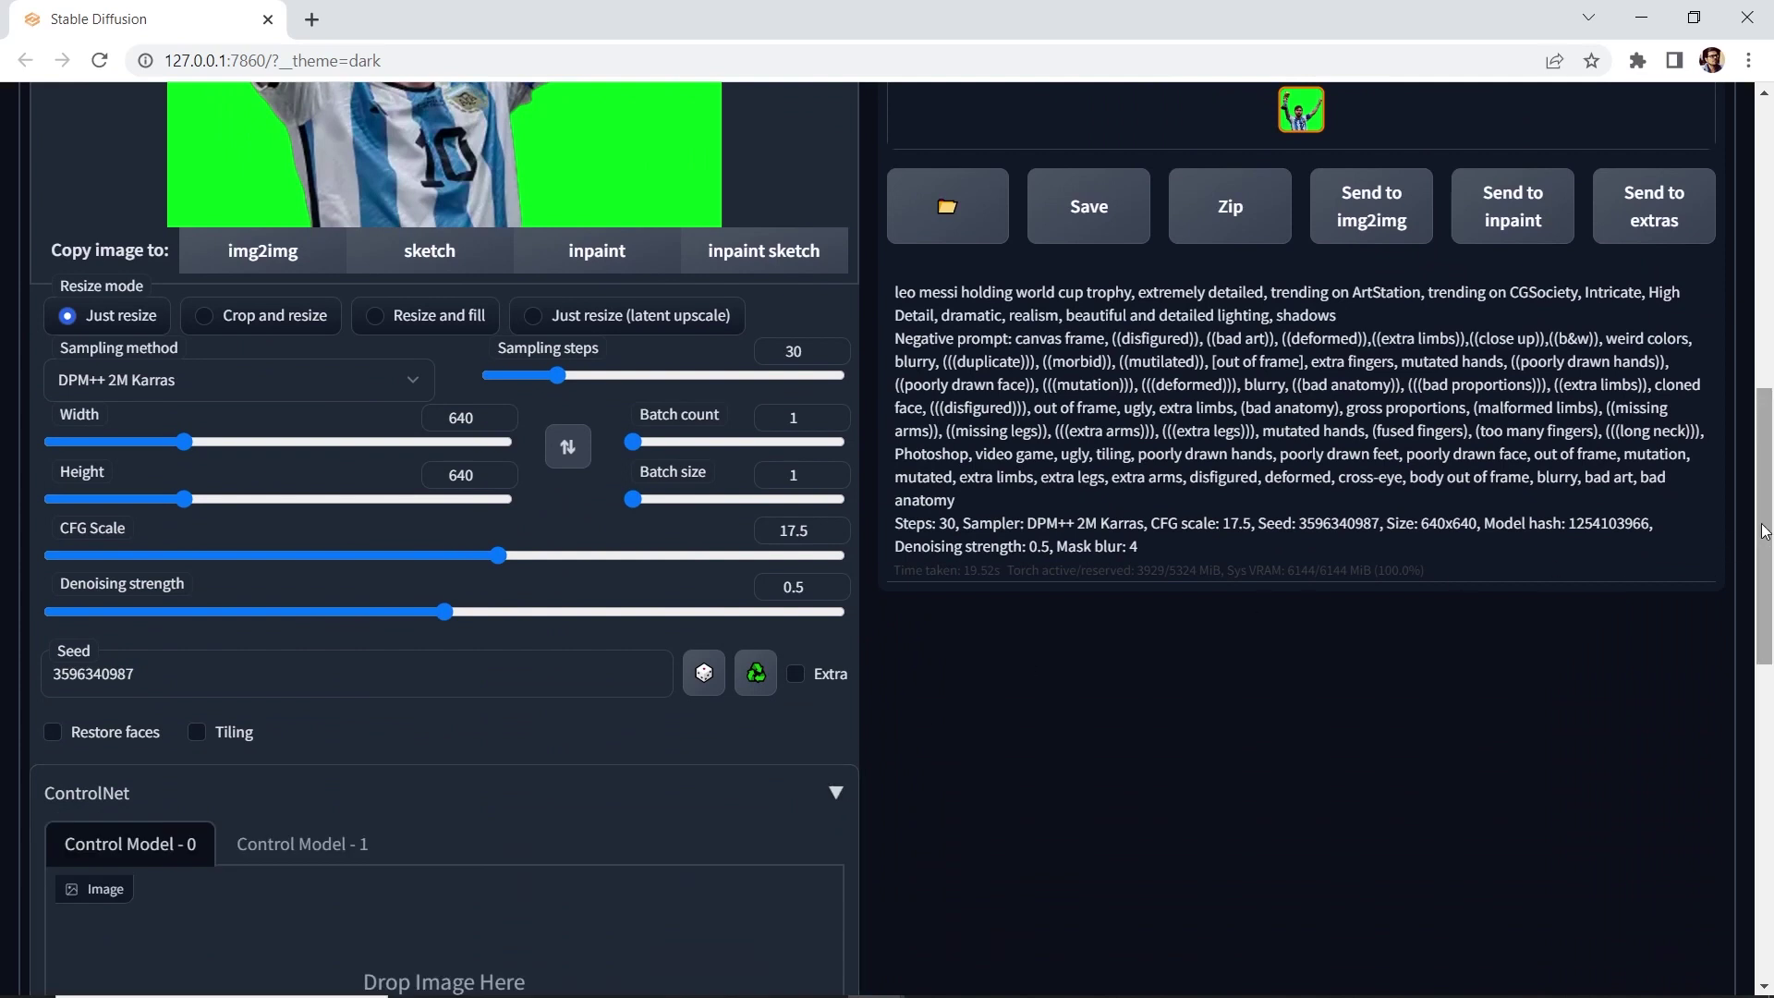
mouse_move(1762, 528)
mouse_down()
mouse_move(1757, 634)
mouse_move(1716, 686)
mouse_up()
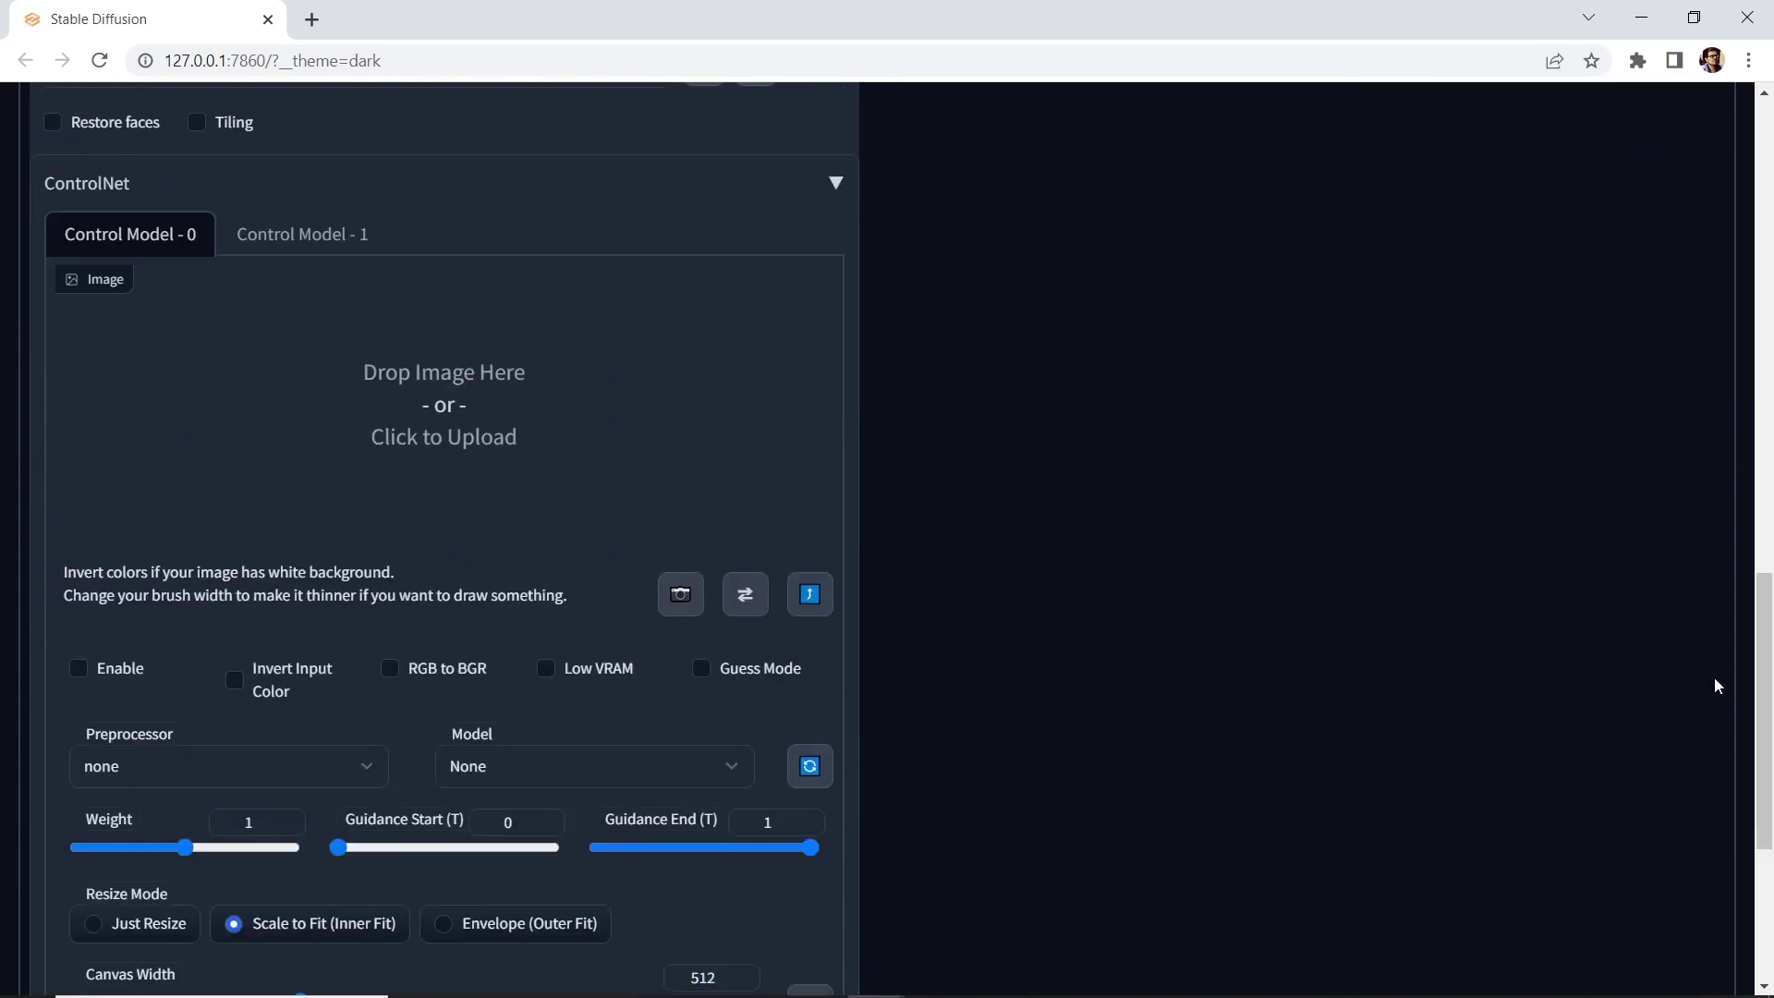
click(303, 233)
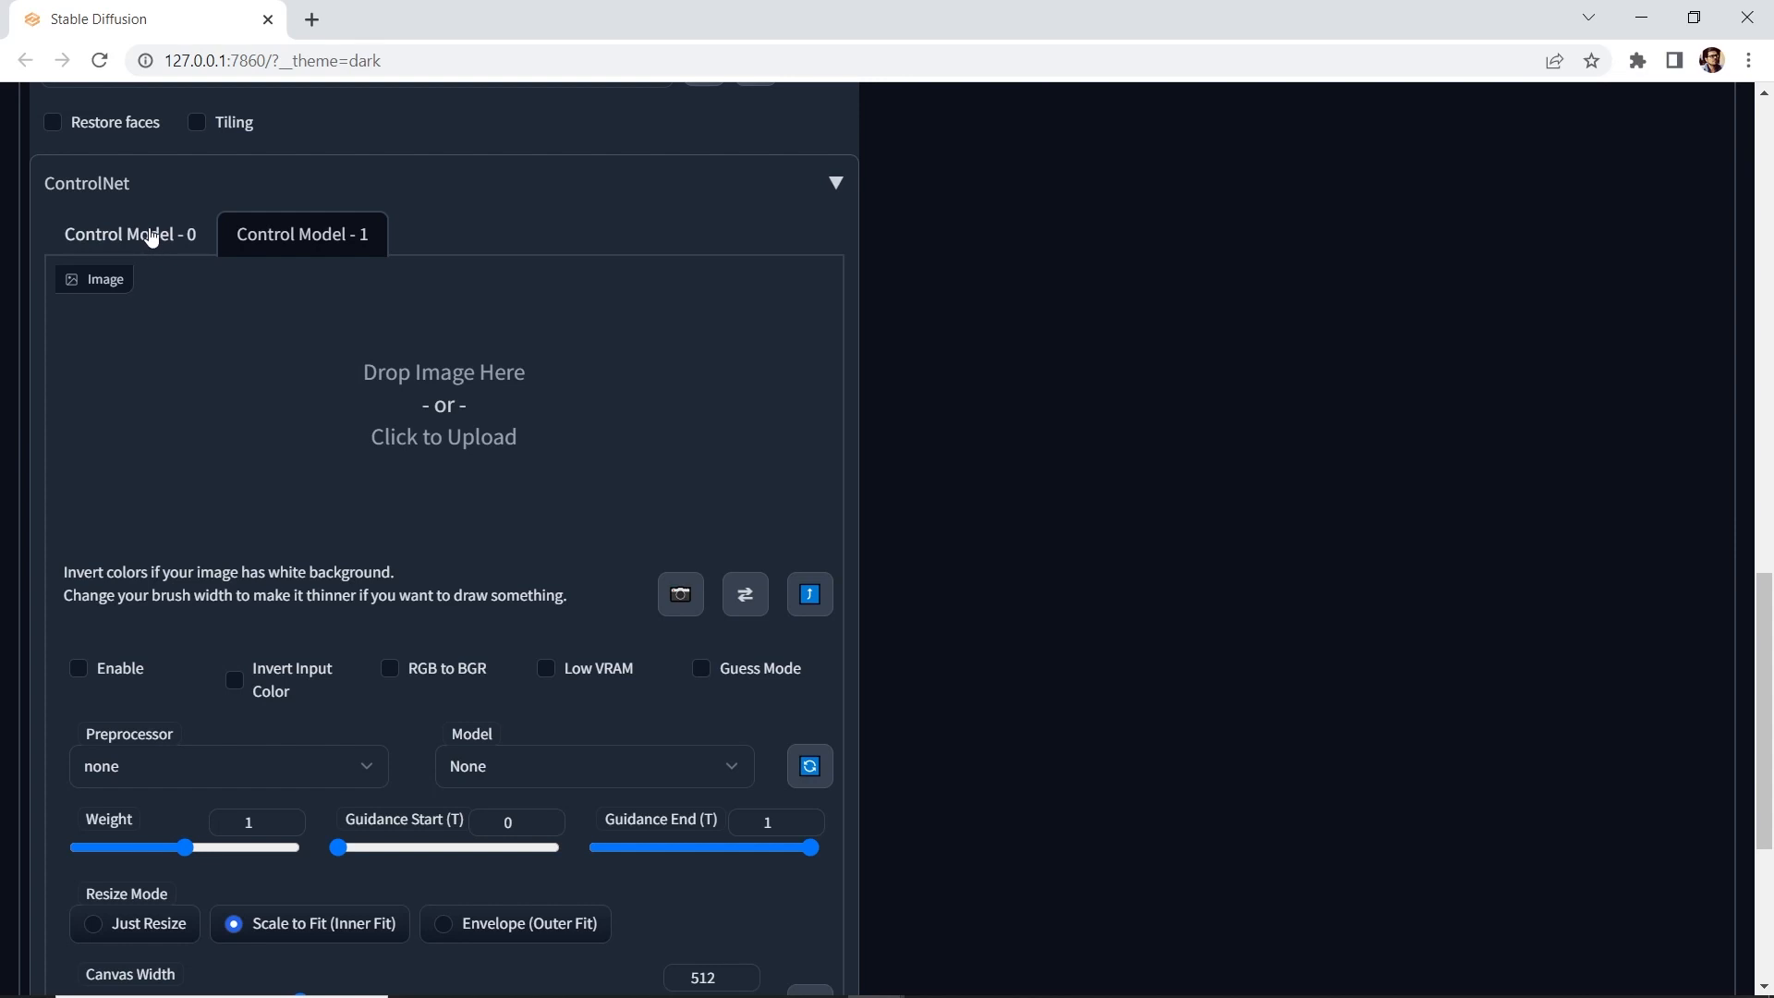
click(147, 238)
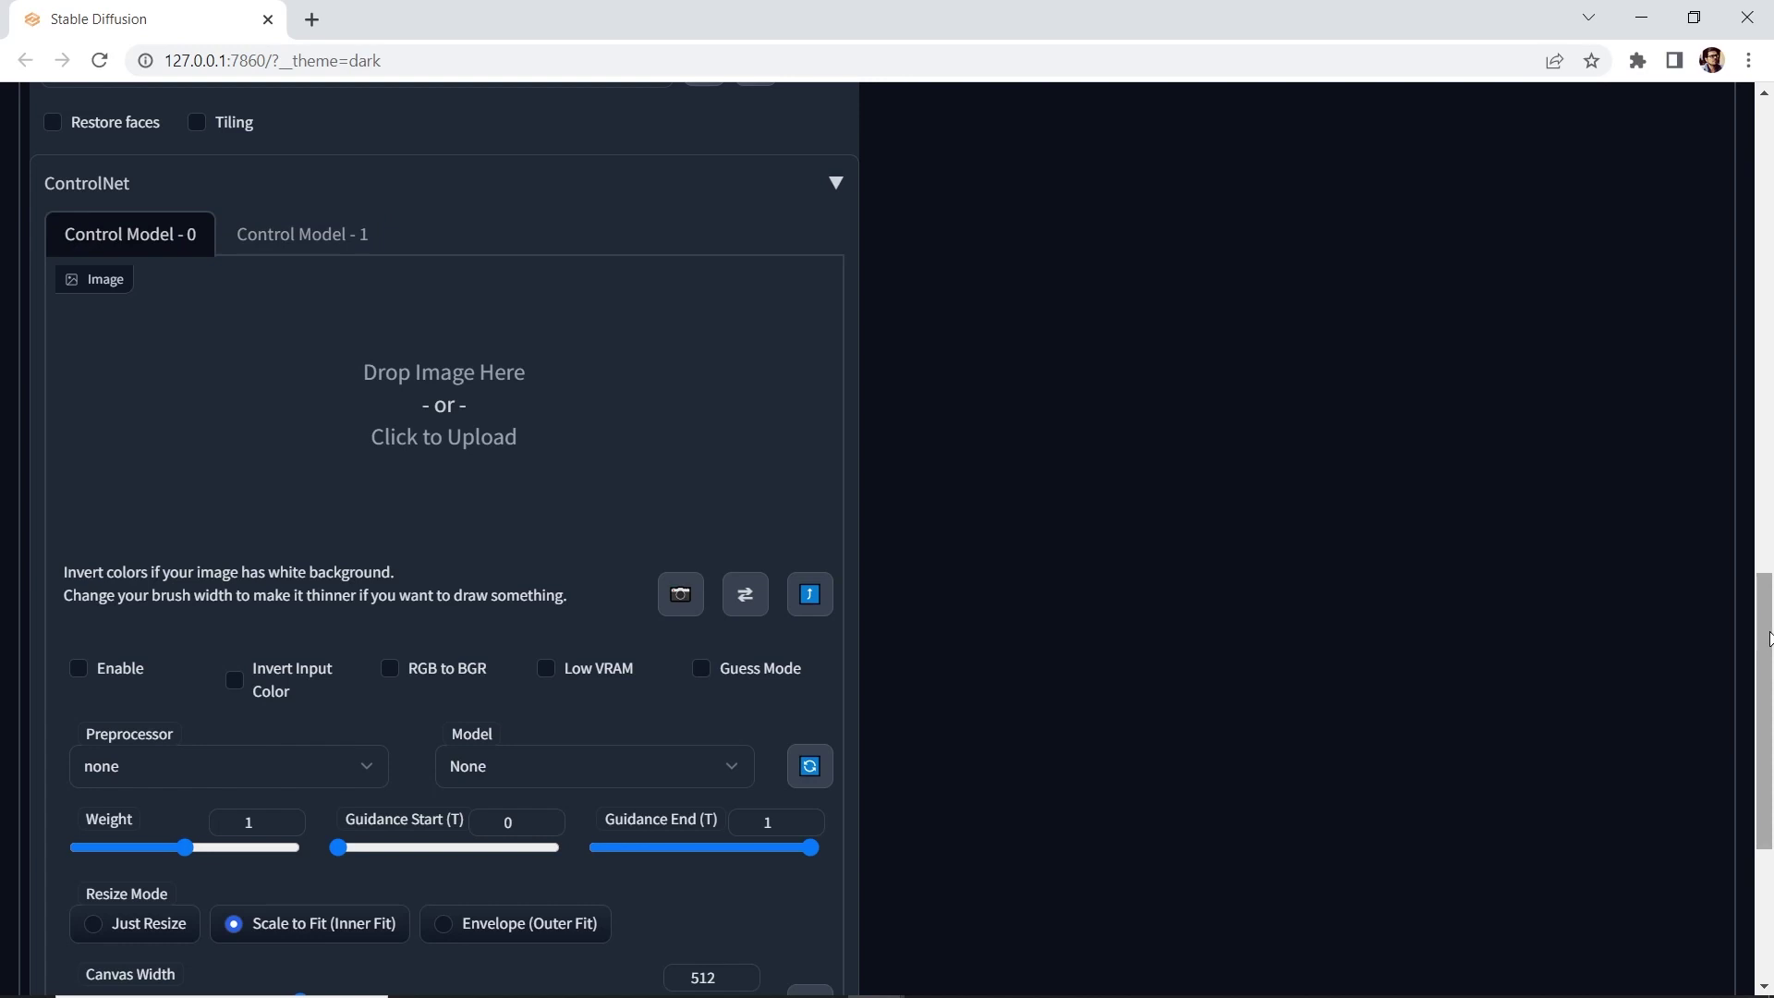
drag(1764, 634, 1763, 97)
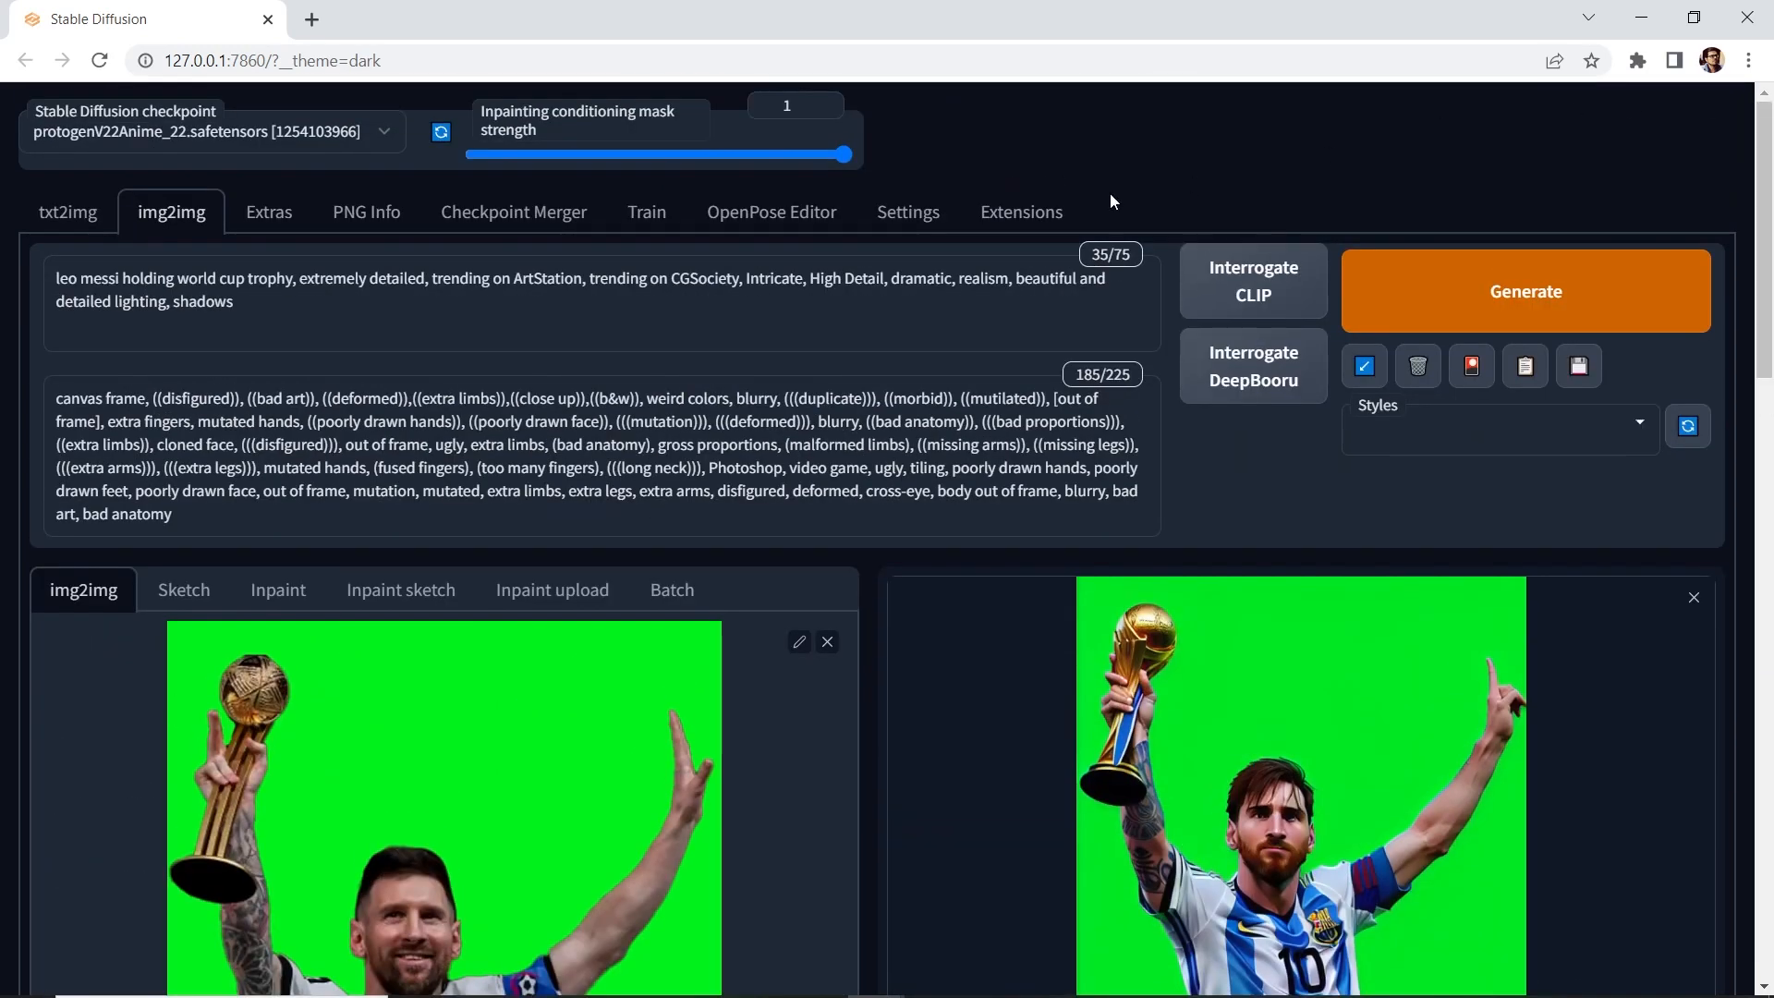
In Settings › ControlNet, test the Multi ControlNet max models slider and leave it at 2.
click(908, 211)
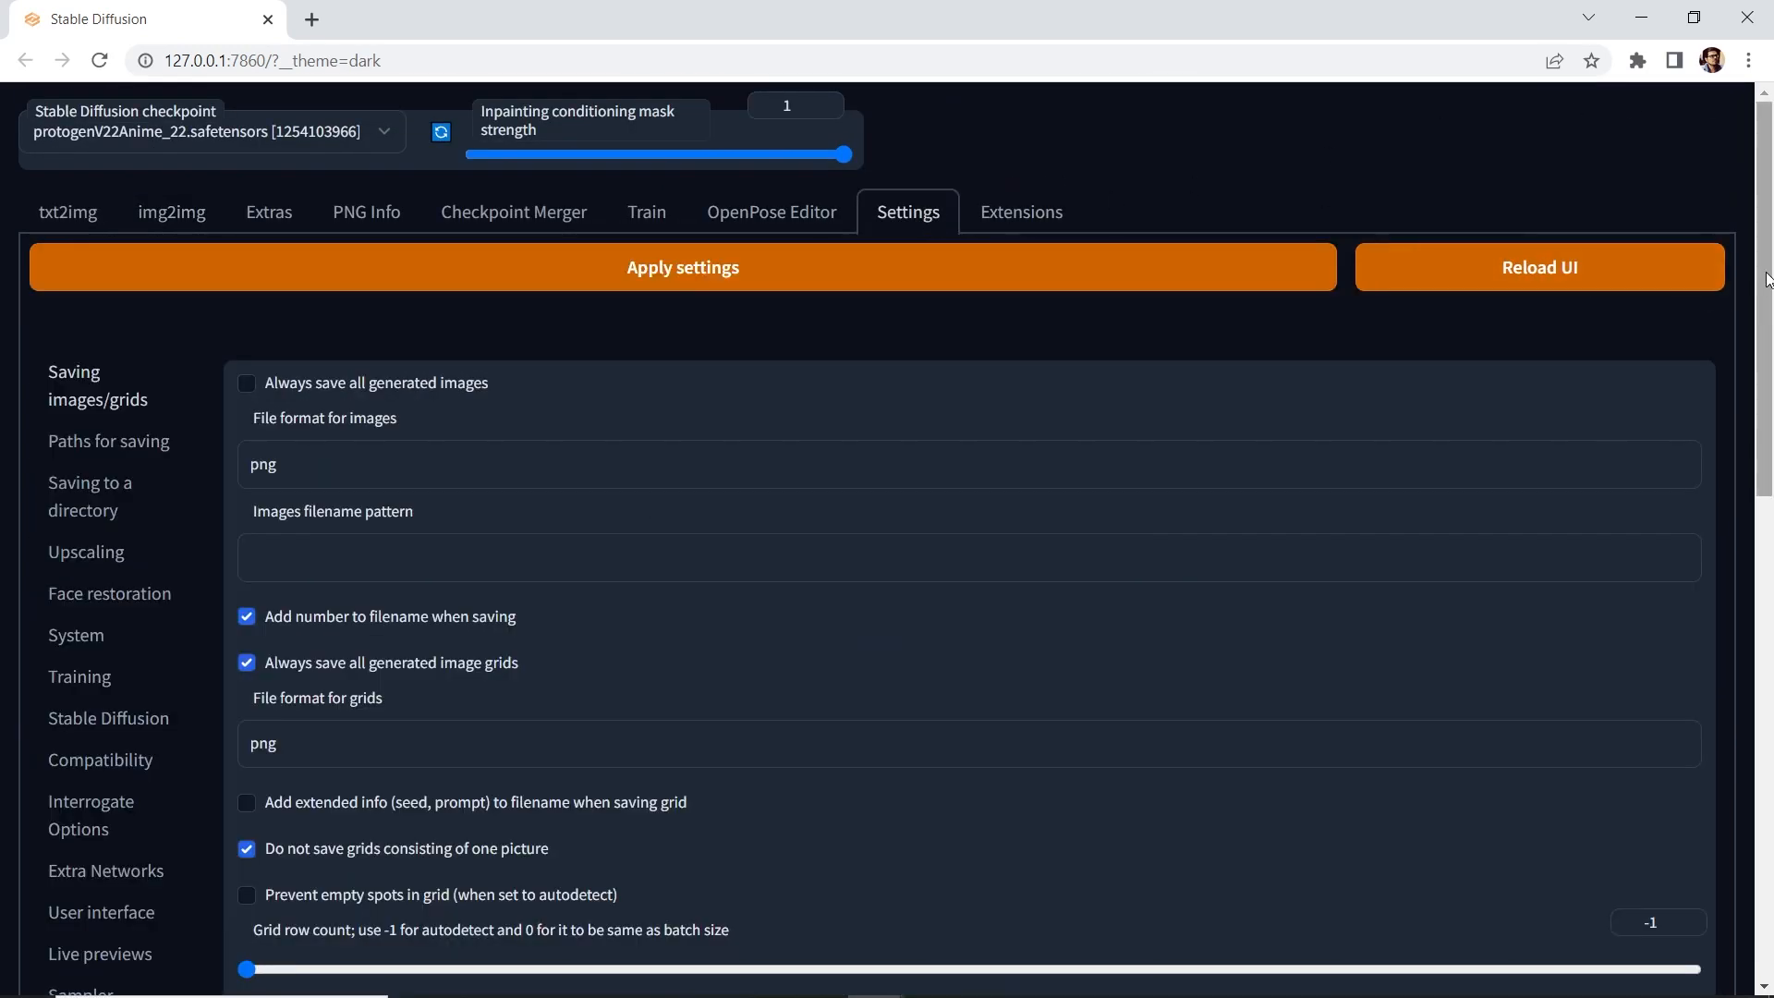
drag(1763, 284, 1763, 444)
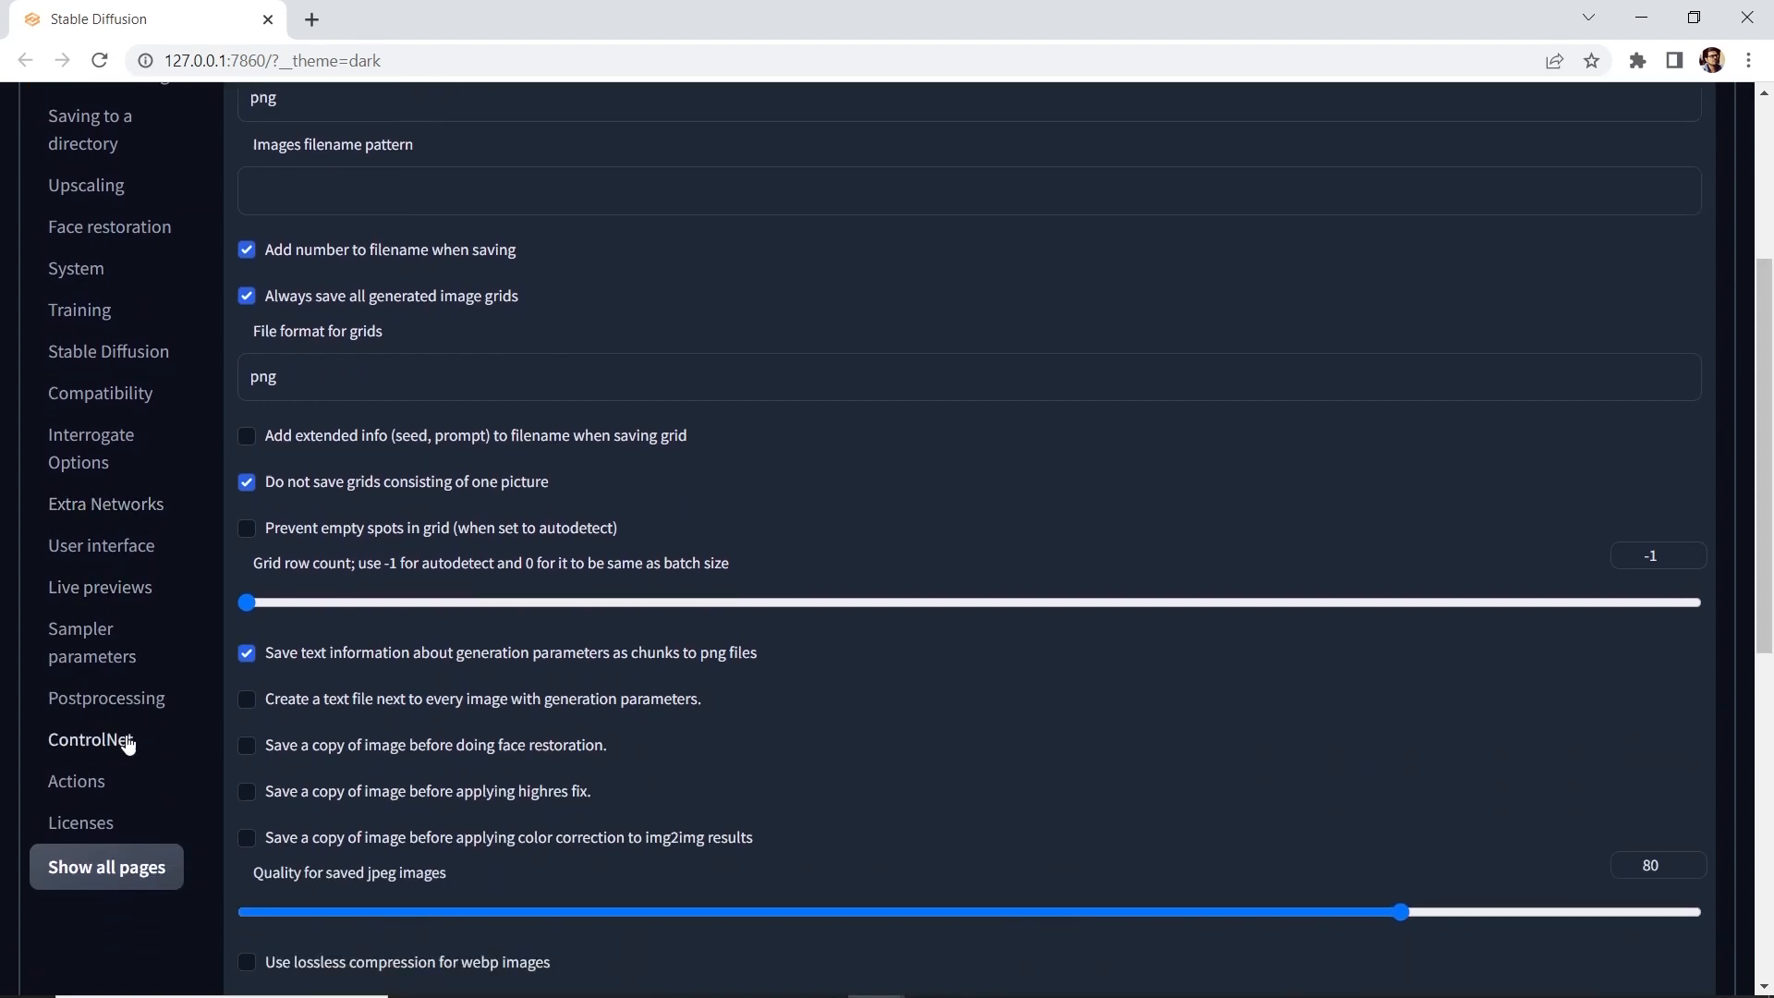
click(92, 741)
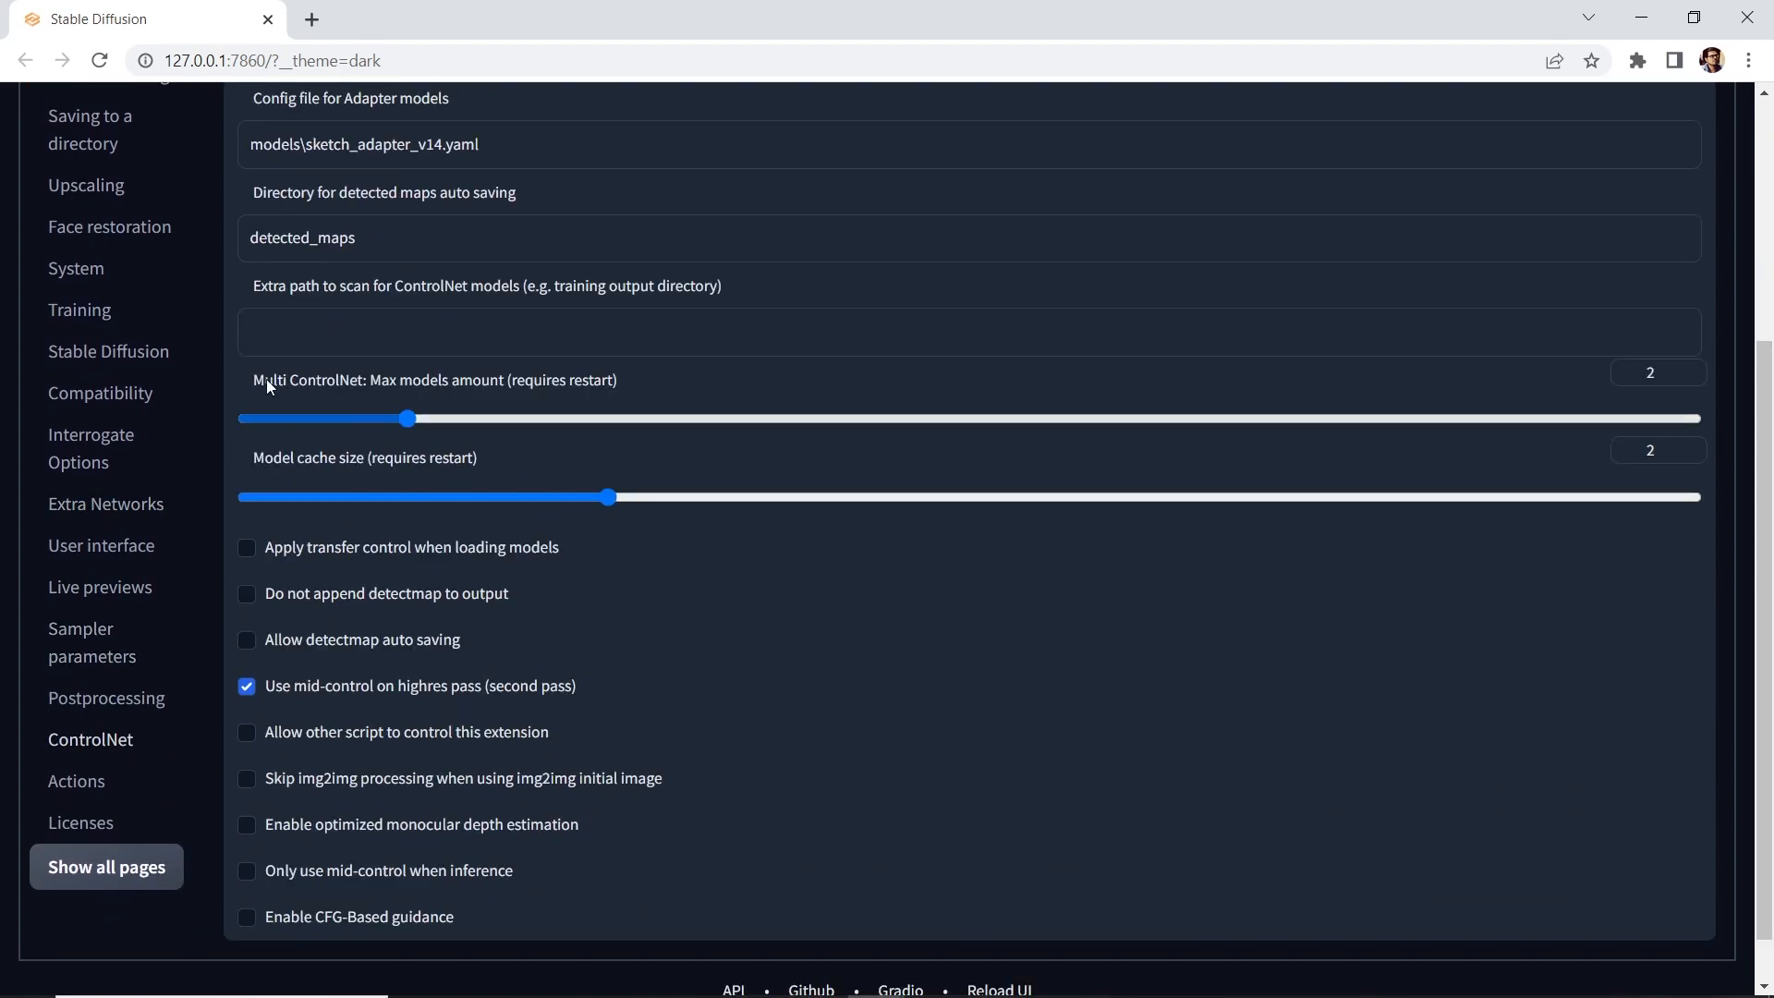
drag(265, 379, 346, 378)
double_click(1649, 372)
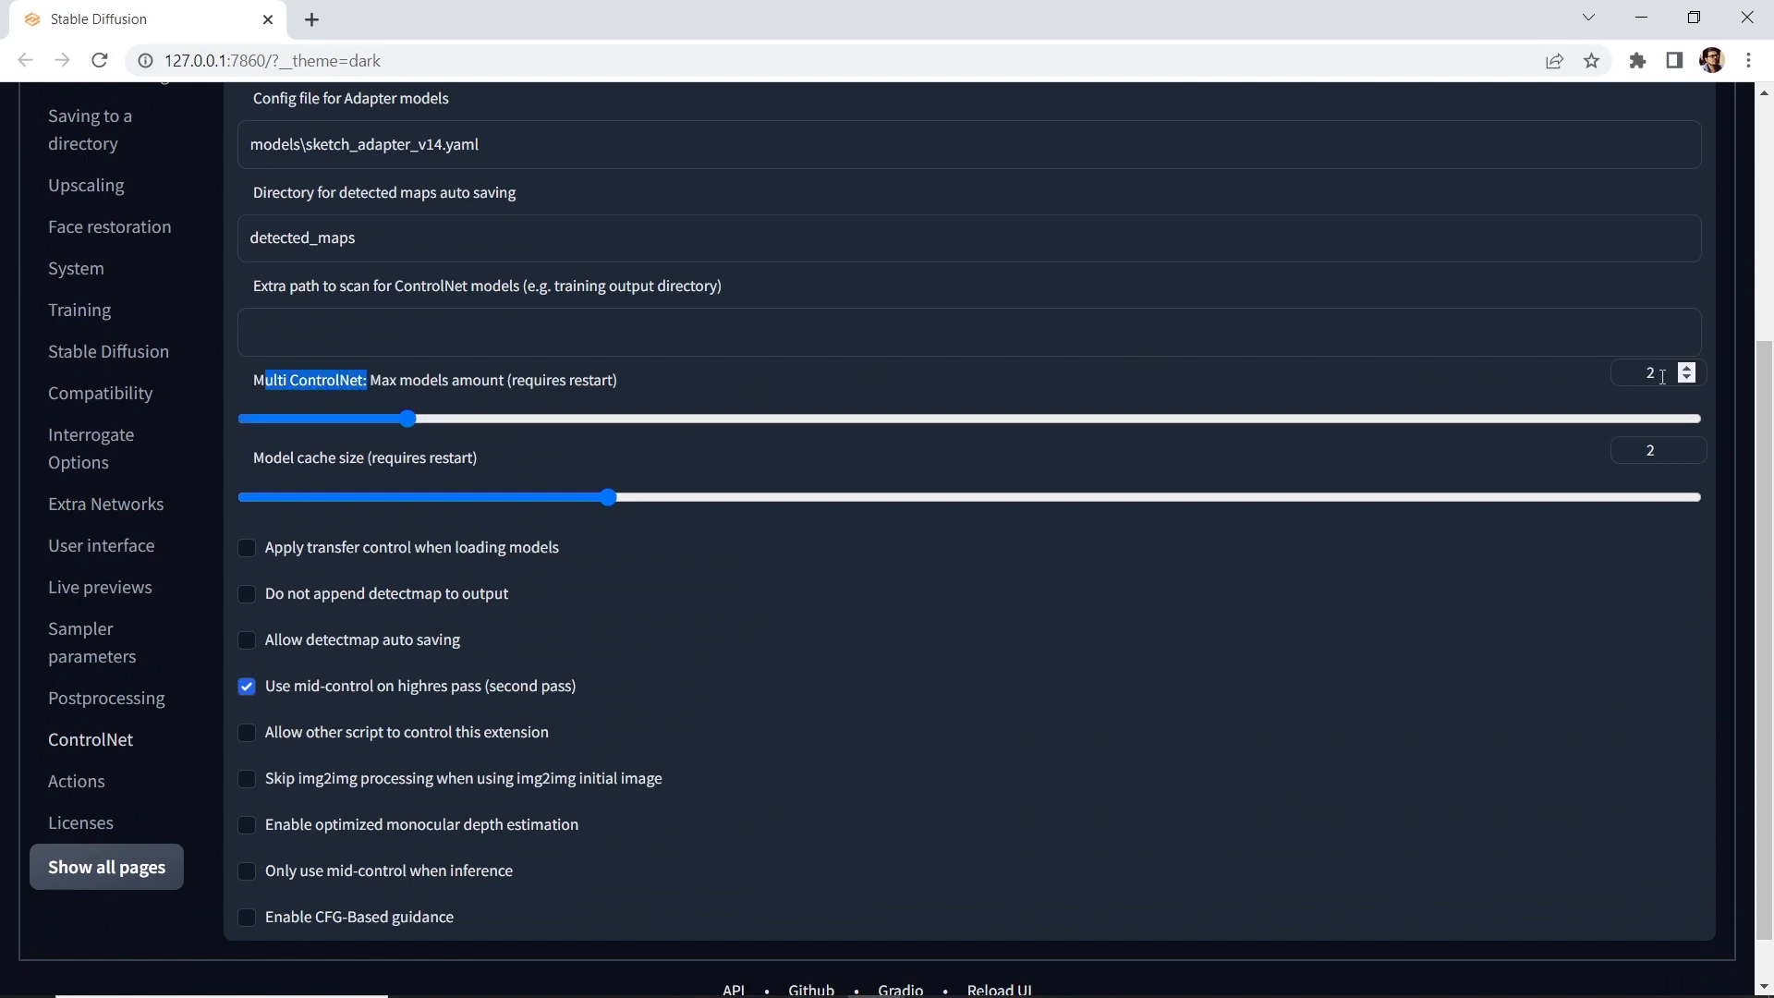
drag(409, 418, 1532, 418)
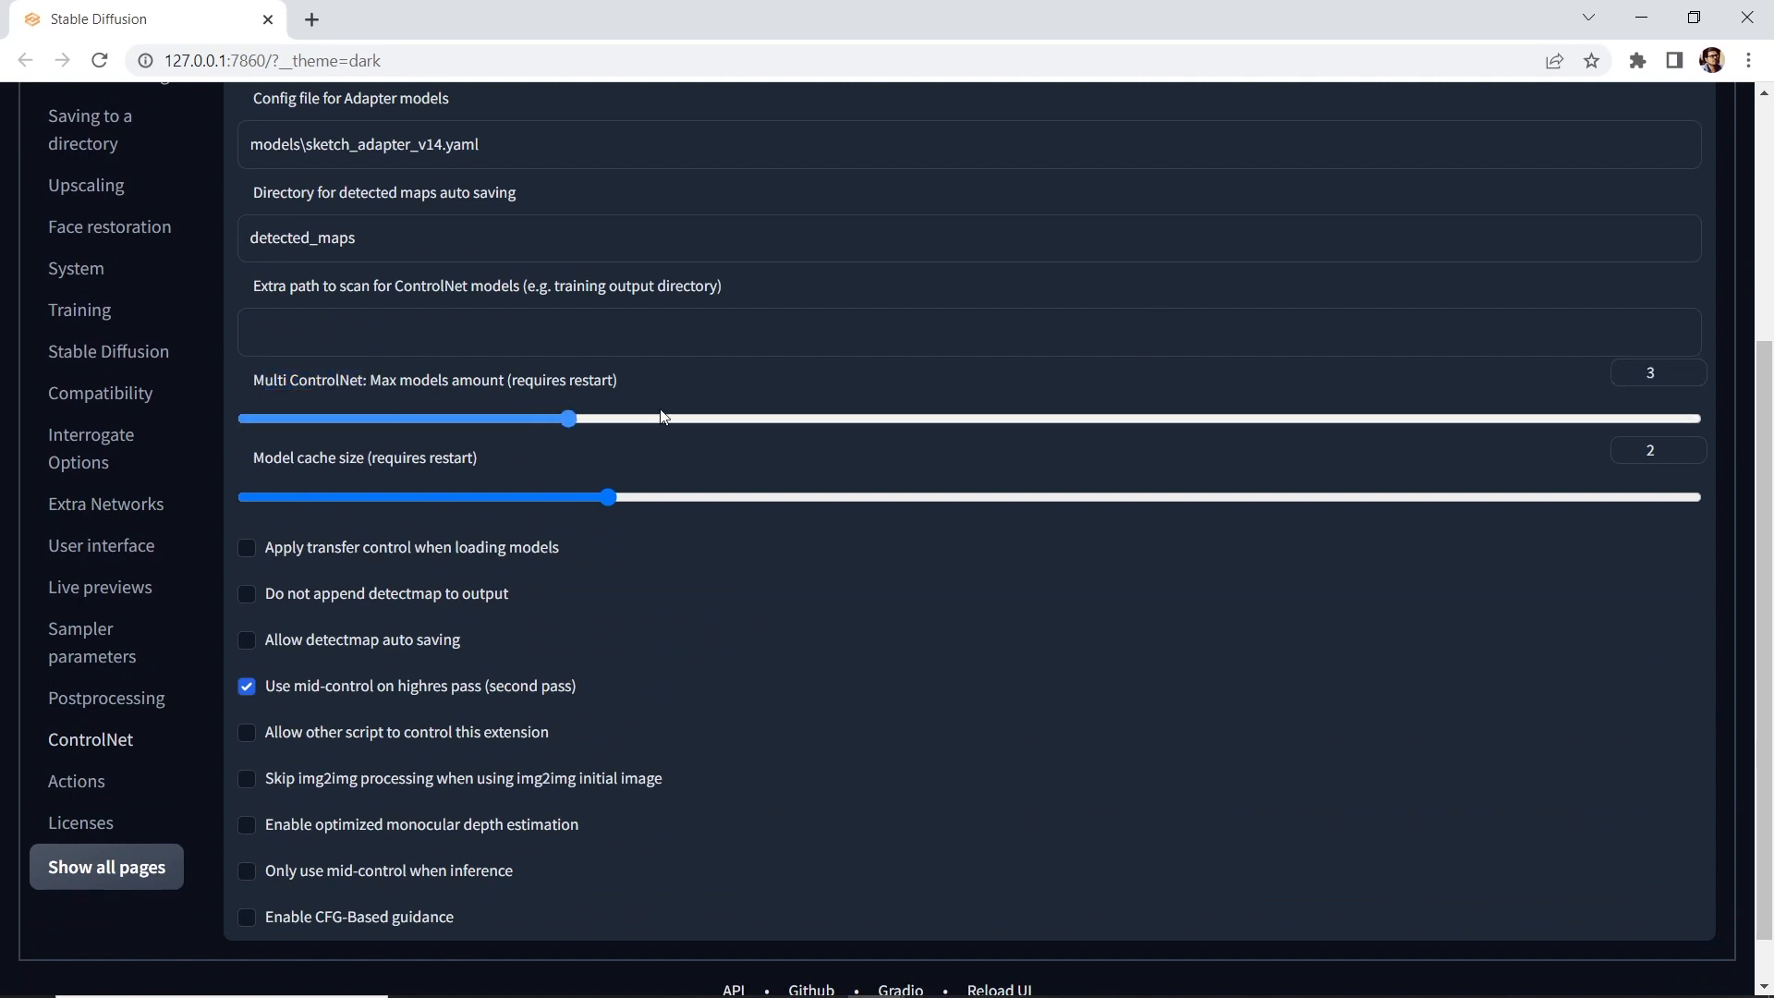
drag(1703, 414, 408, 417)
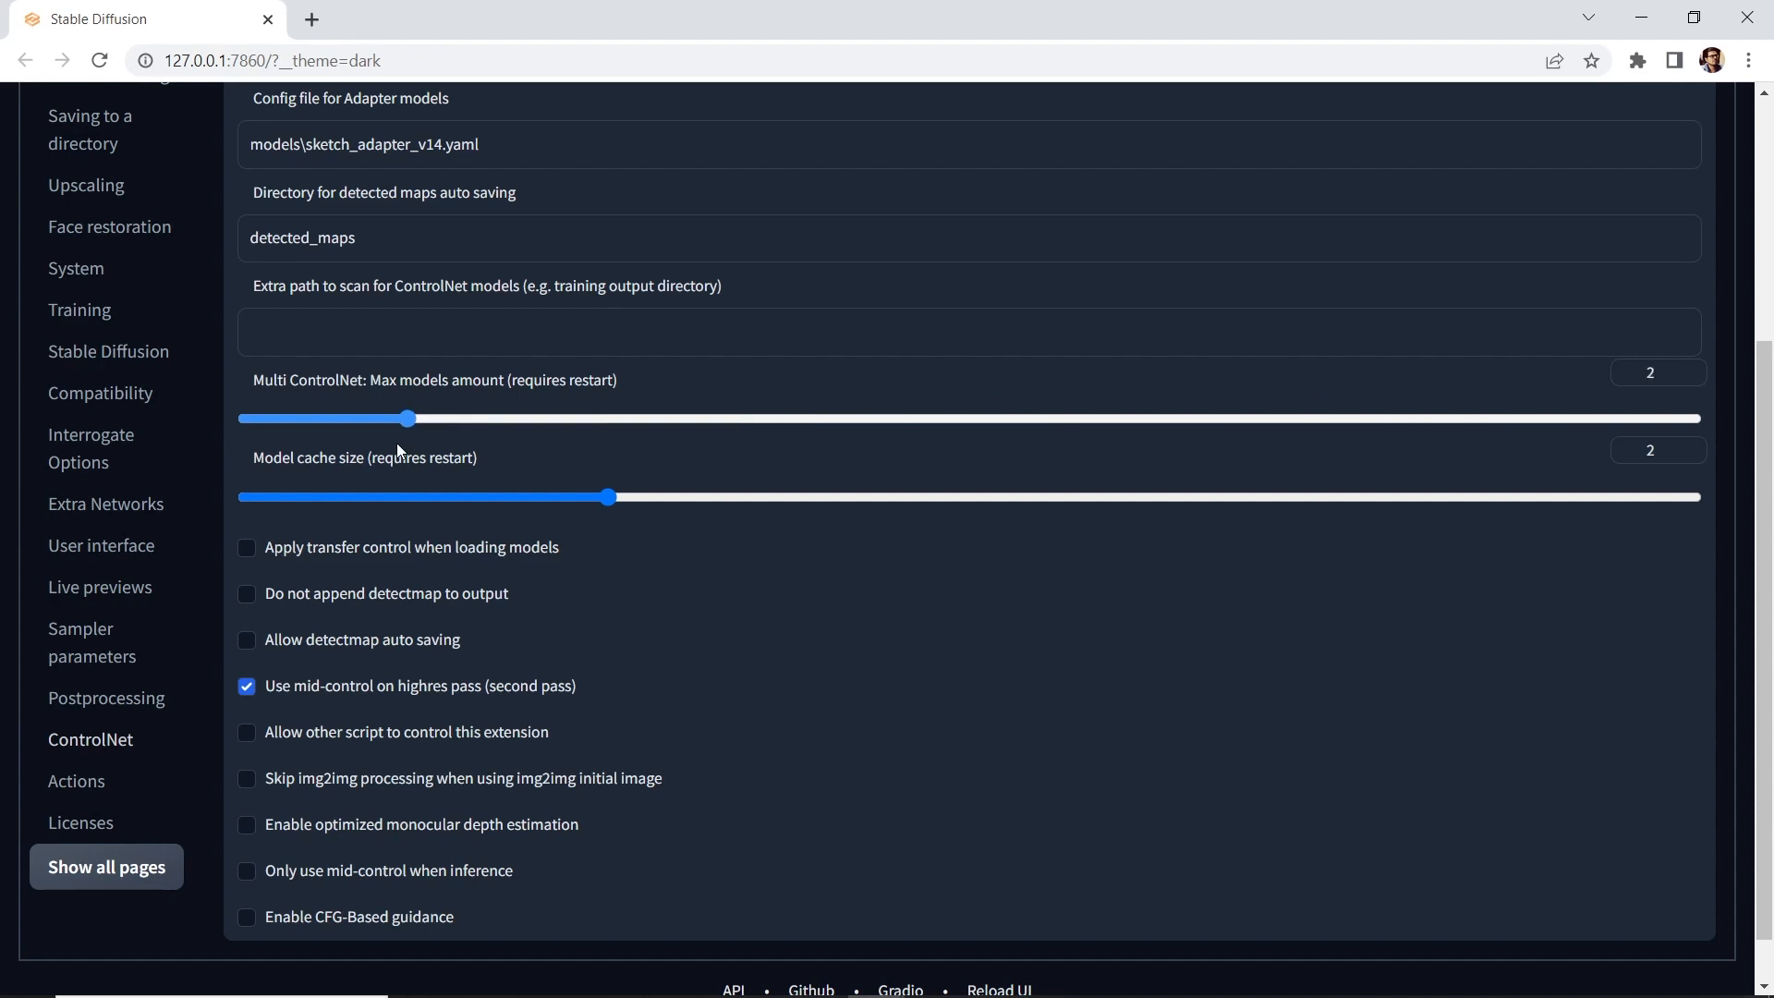
scroll(1756, 641, up, 5)
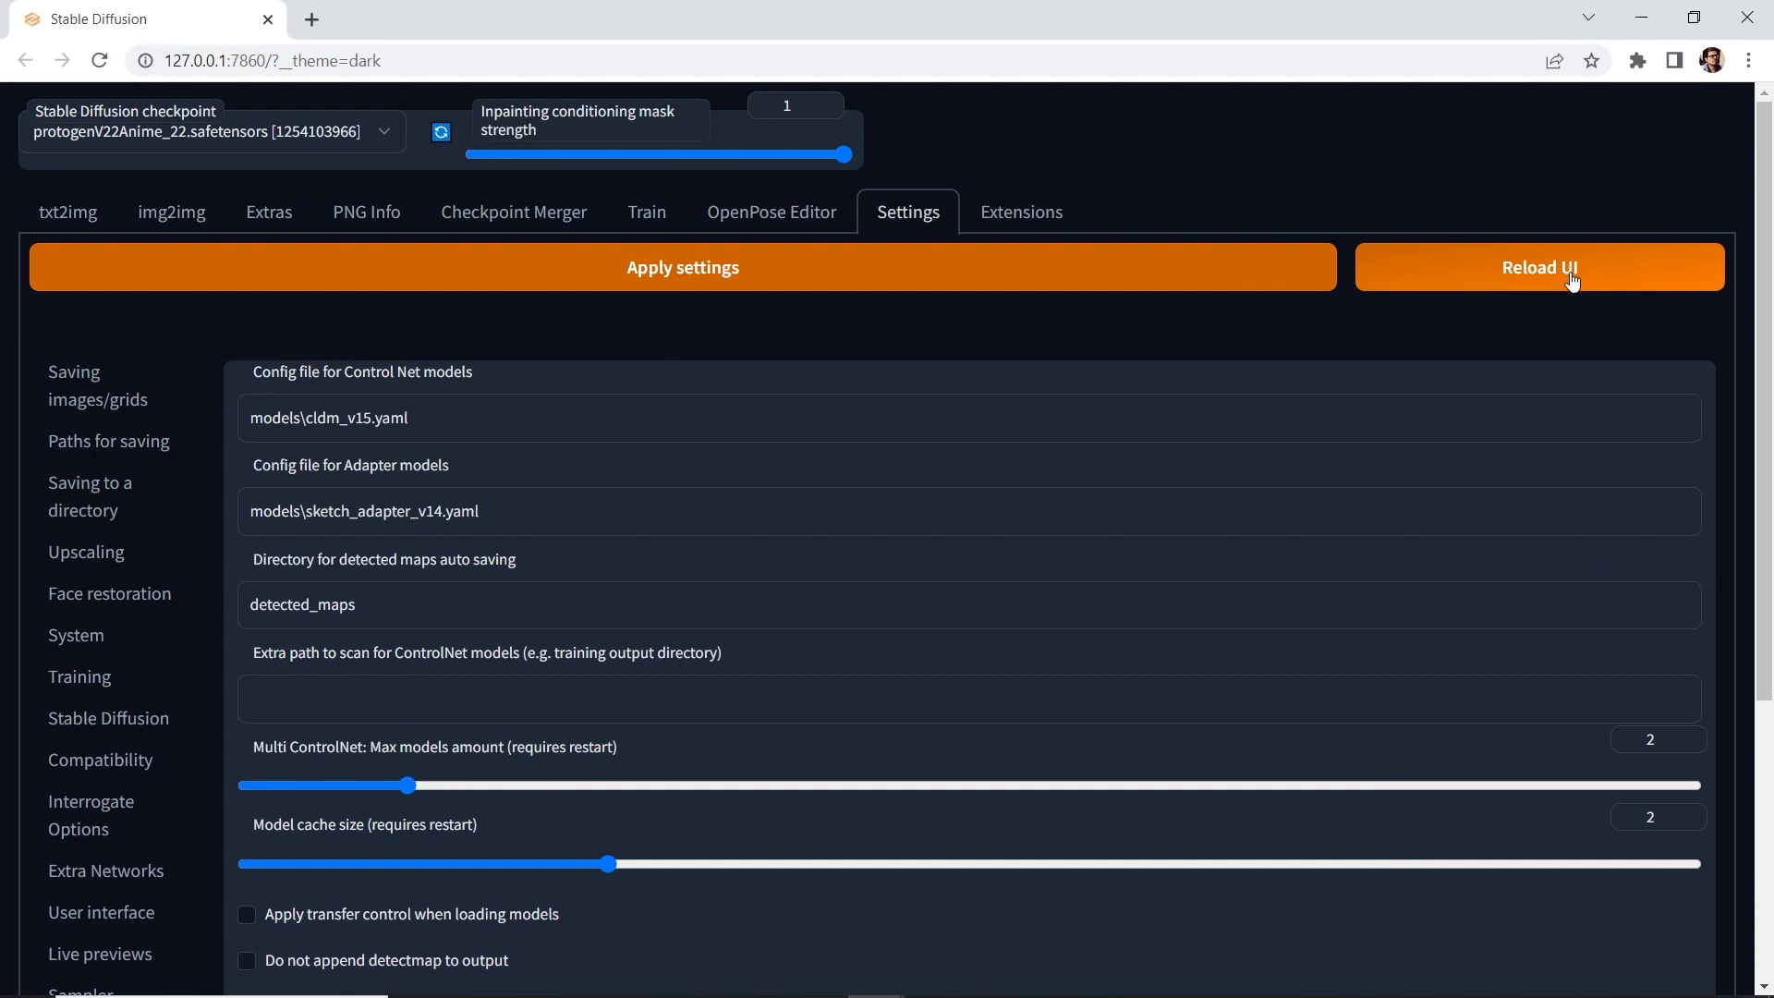
Back on img2img, load the Messi trophy photo into the first ControlNet unit.
click(169, 212)
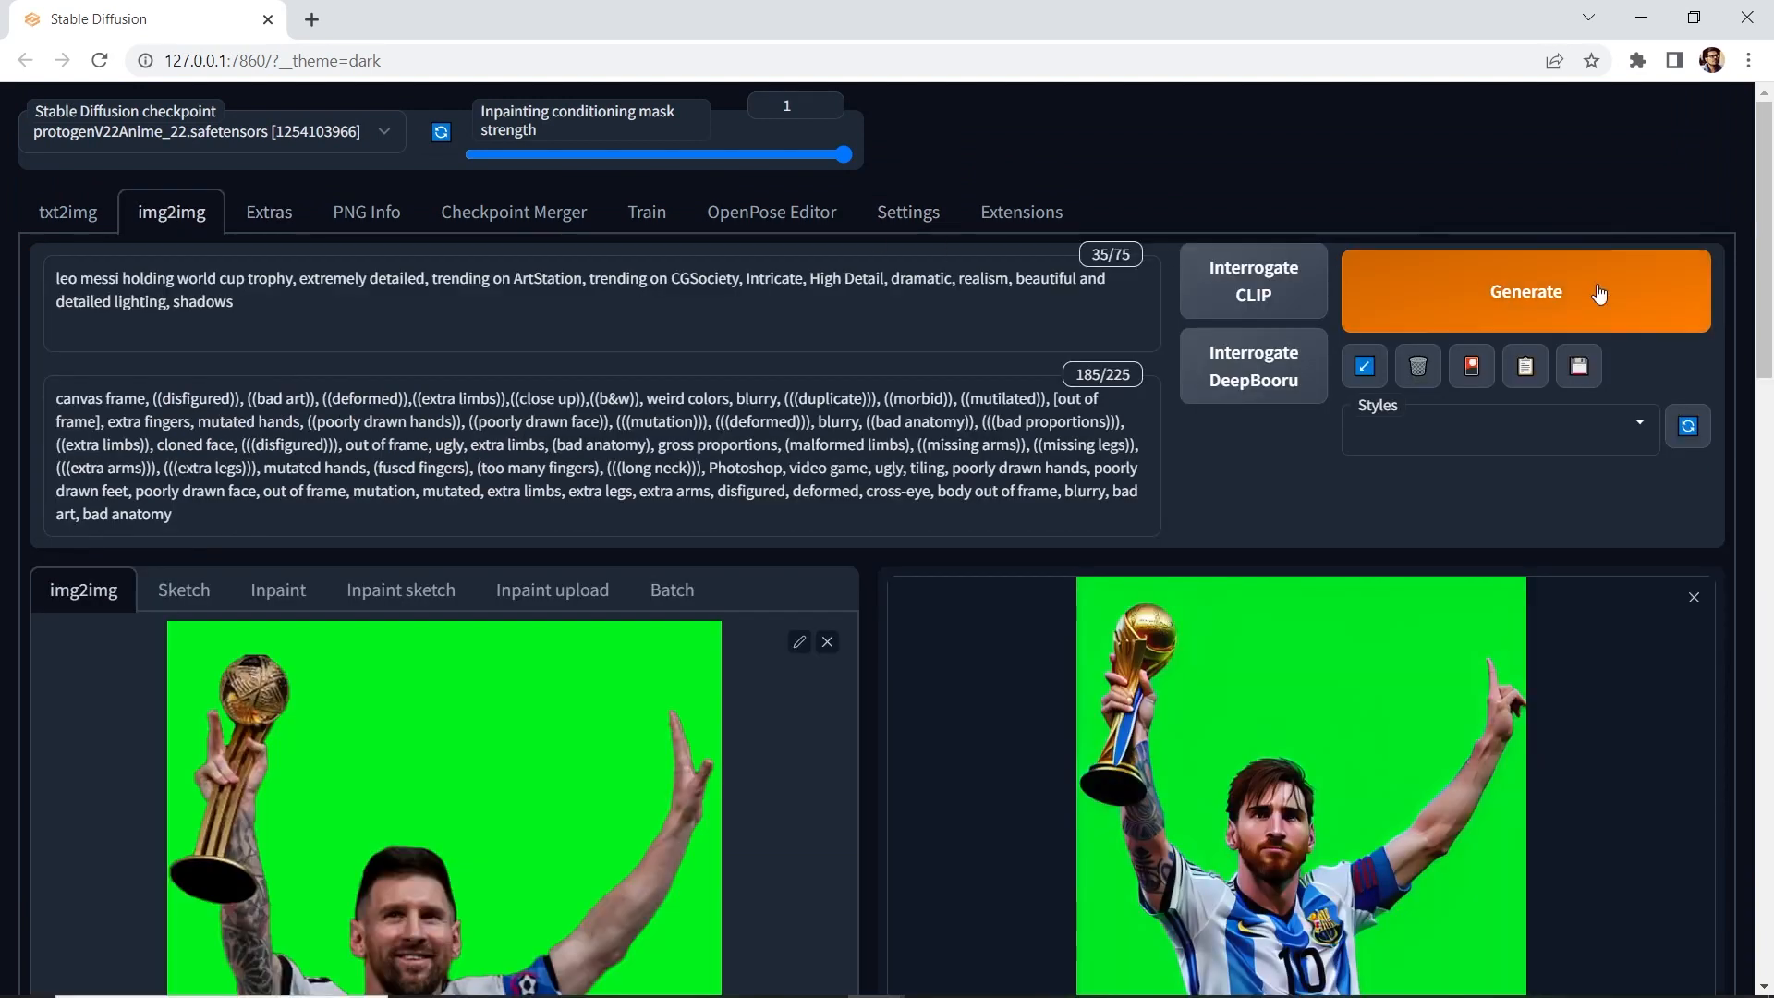
scroll(887, 555, down, 5)
scroll(887, 555, down, 8)
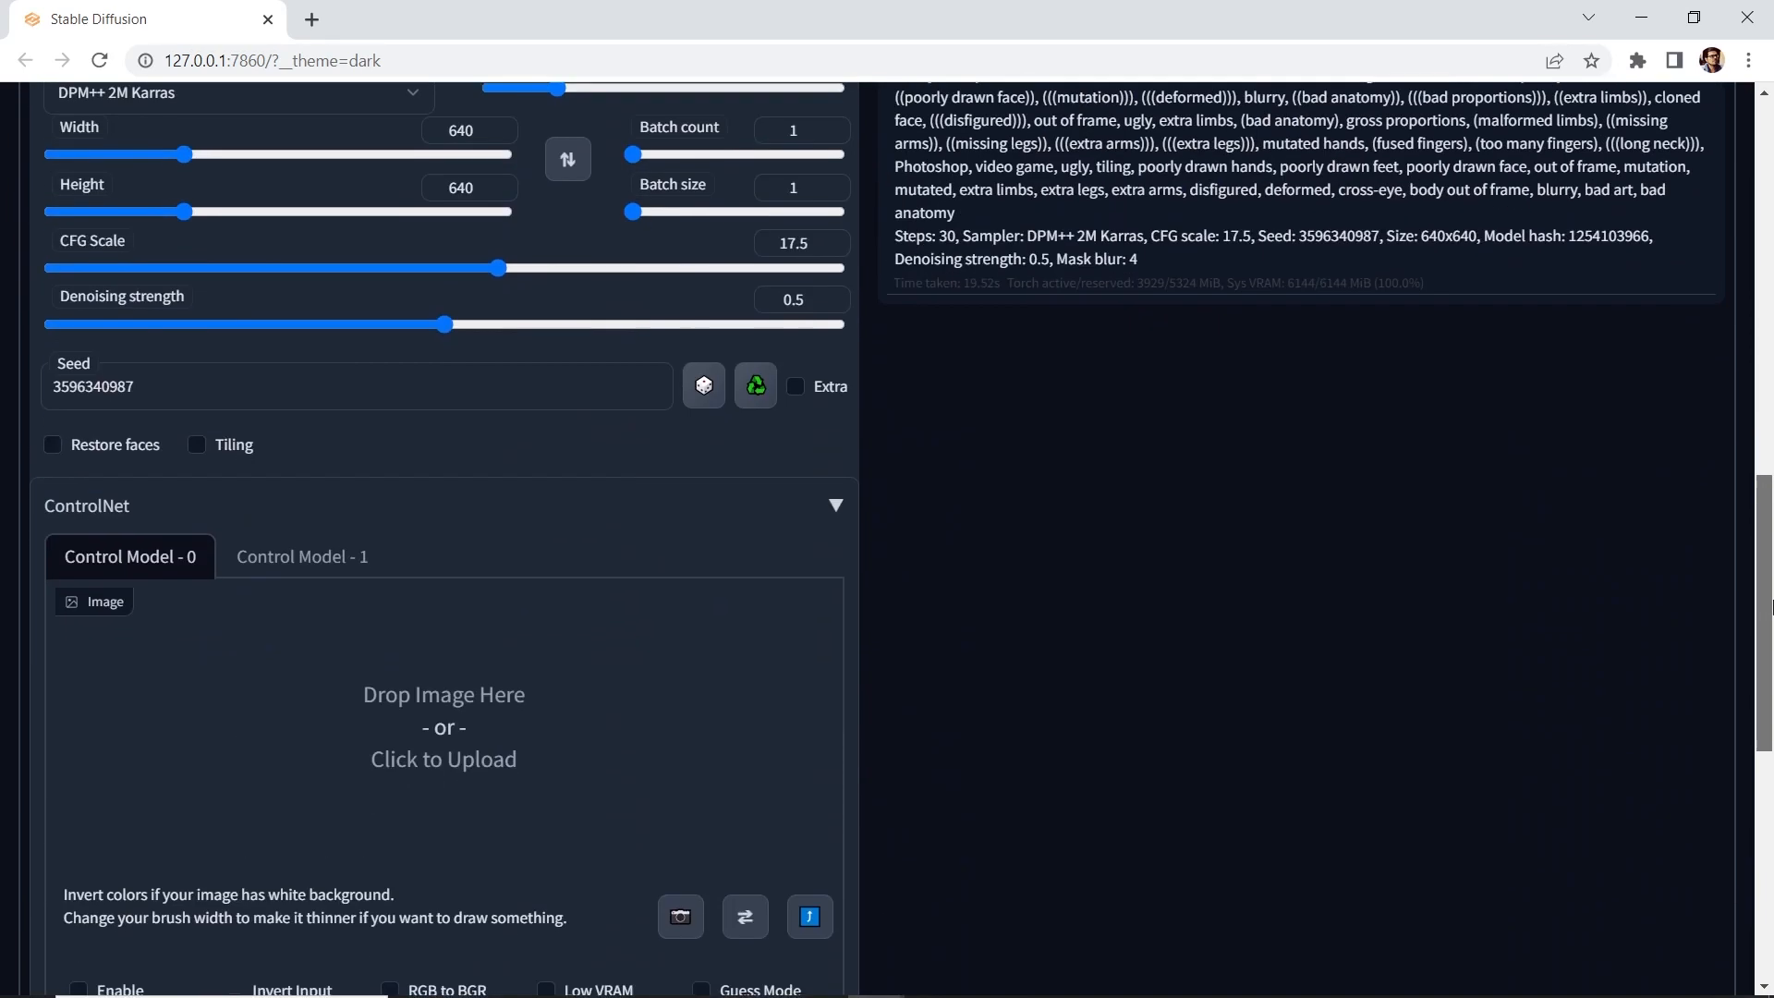
scroll(888, 555, down, 3)
click(467, 445)
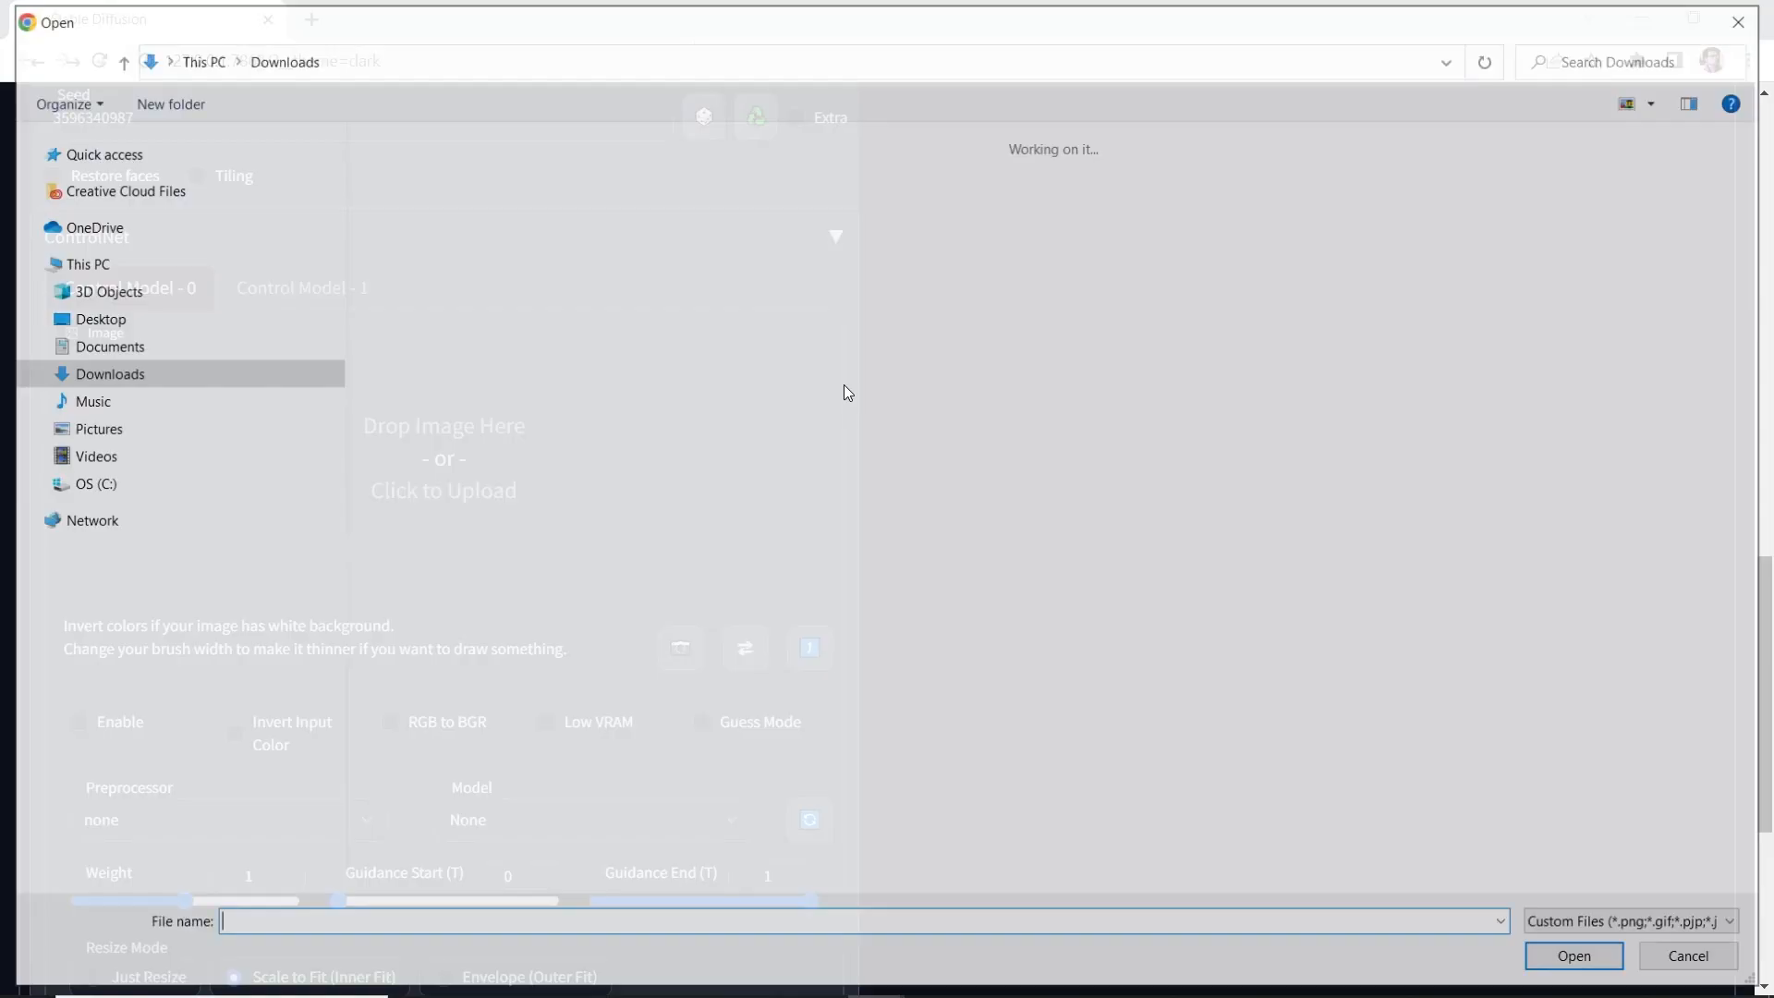
drag(1757, 208, 1758, 610)
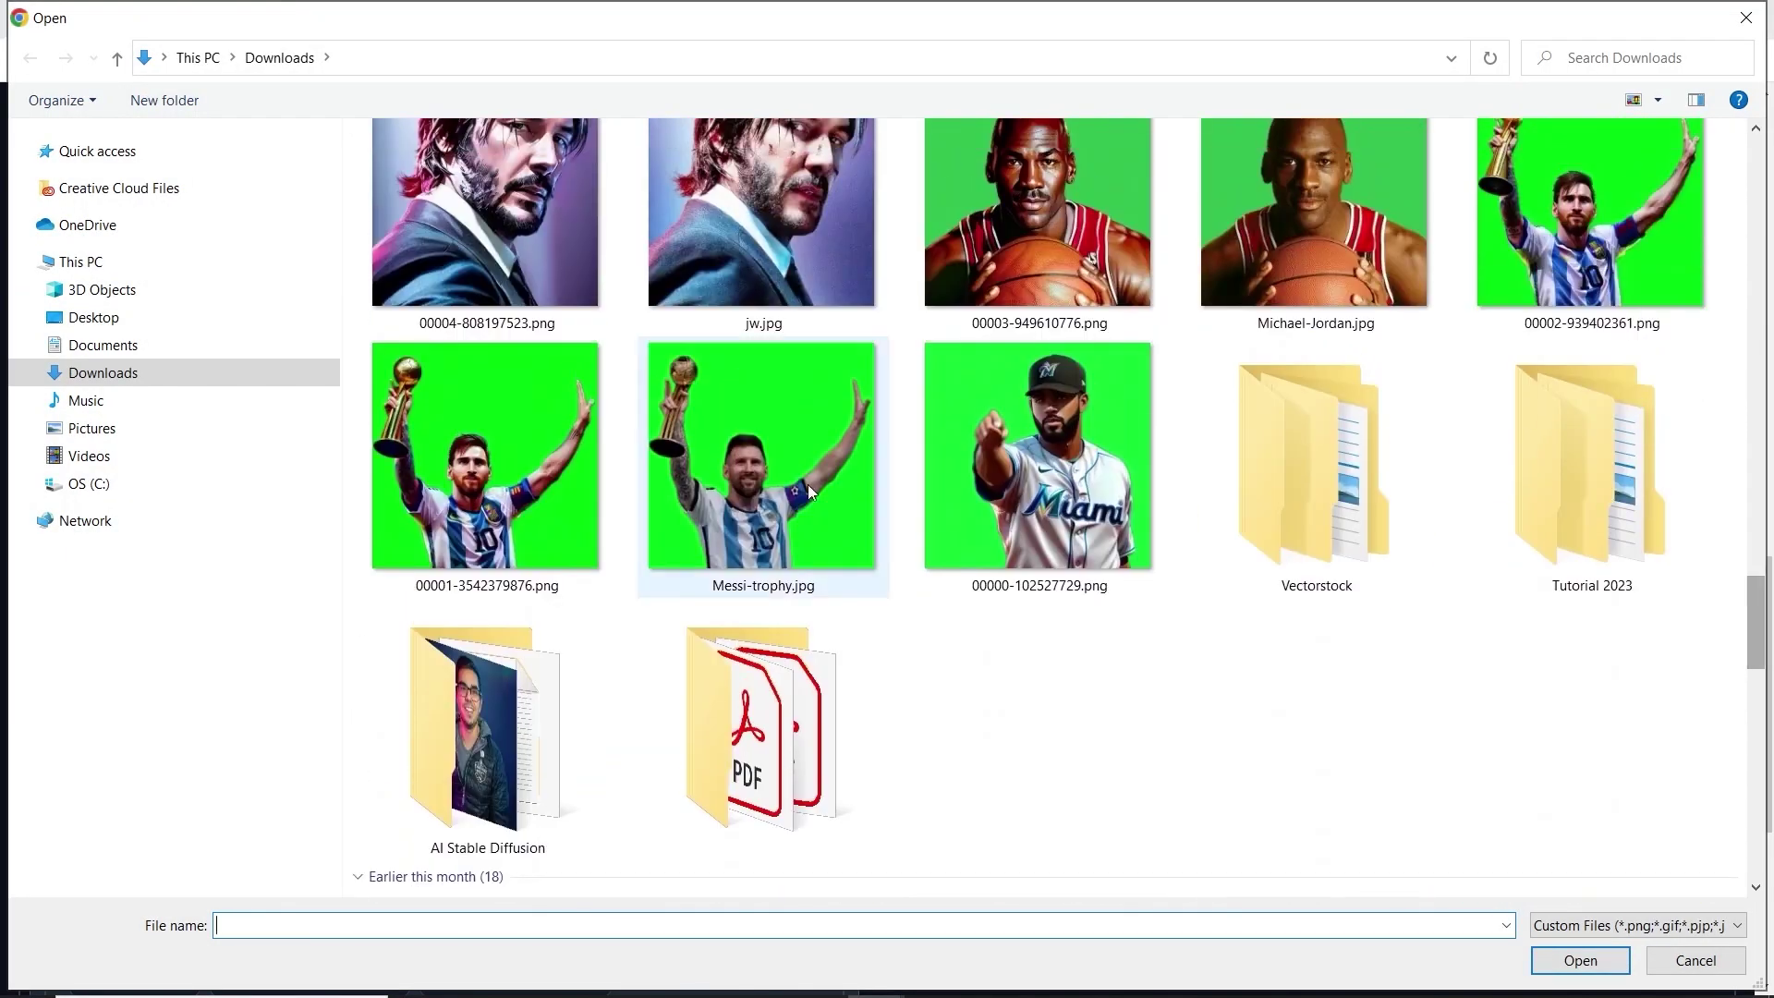
double_click(807, 488)
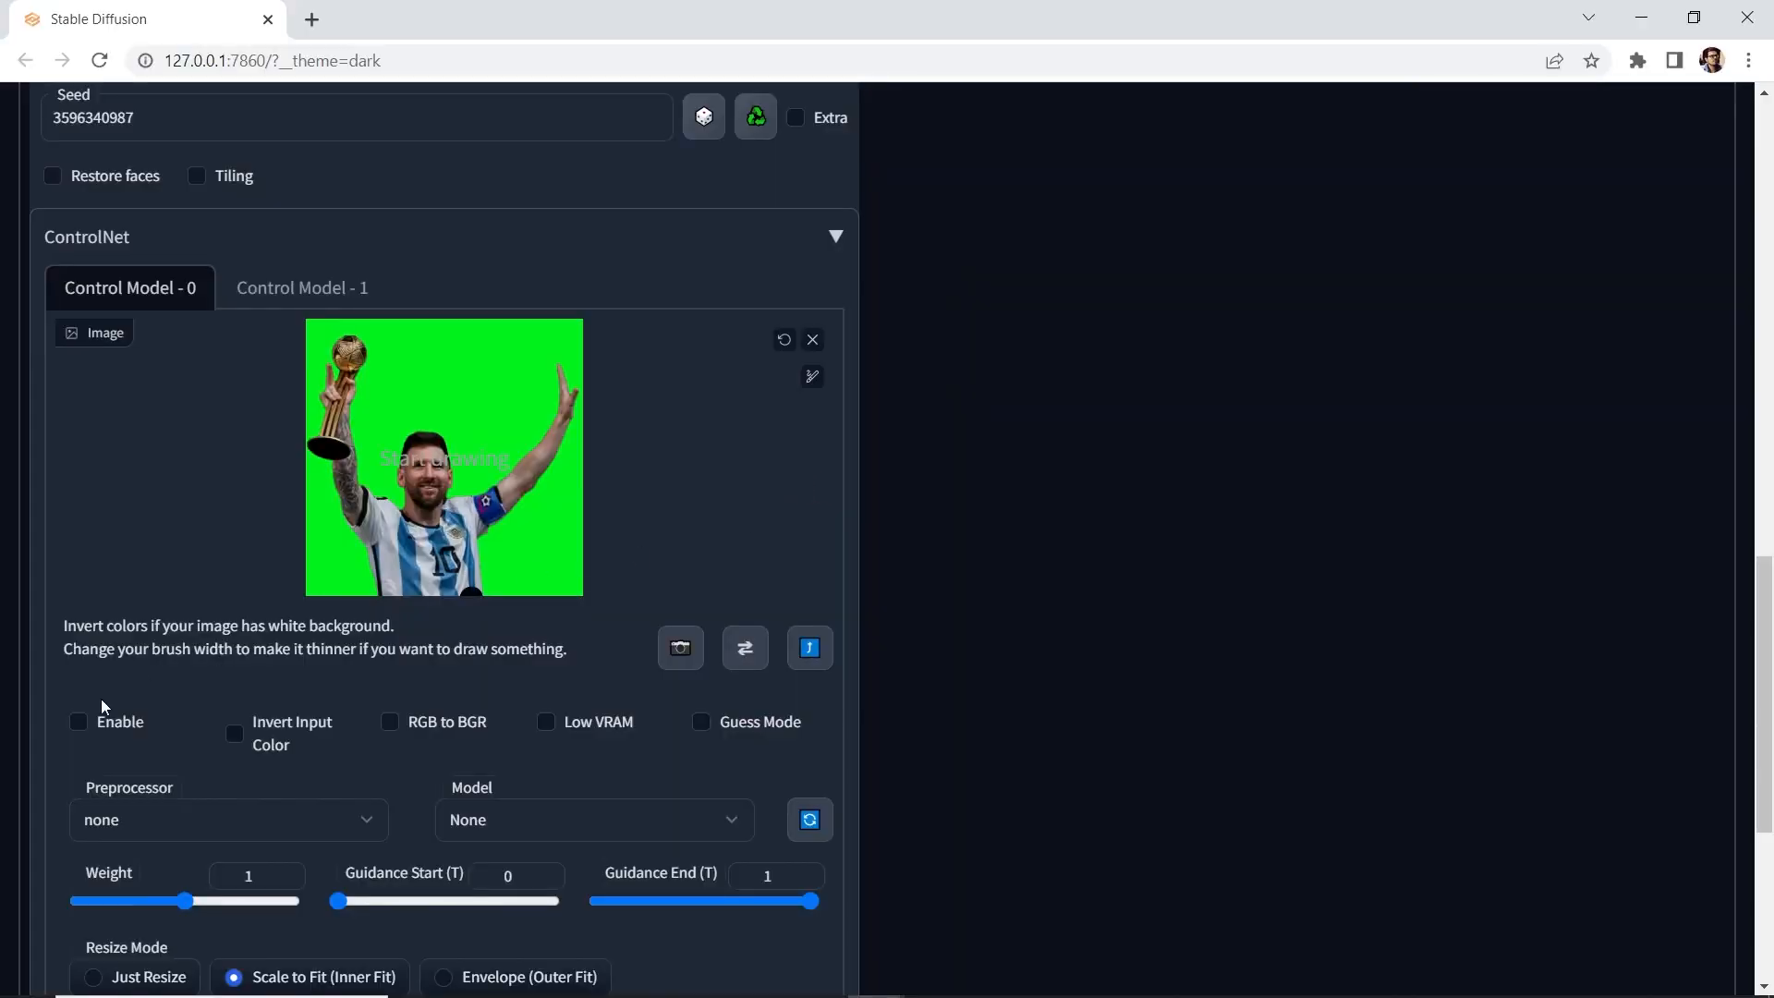
Enable ControlNet with low VRAM, canny preprocessor and canny model.
click(79, 722)
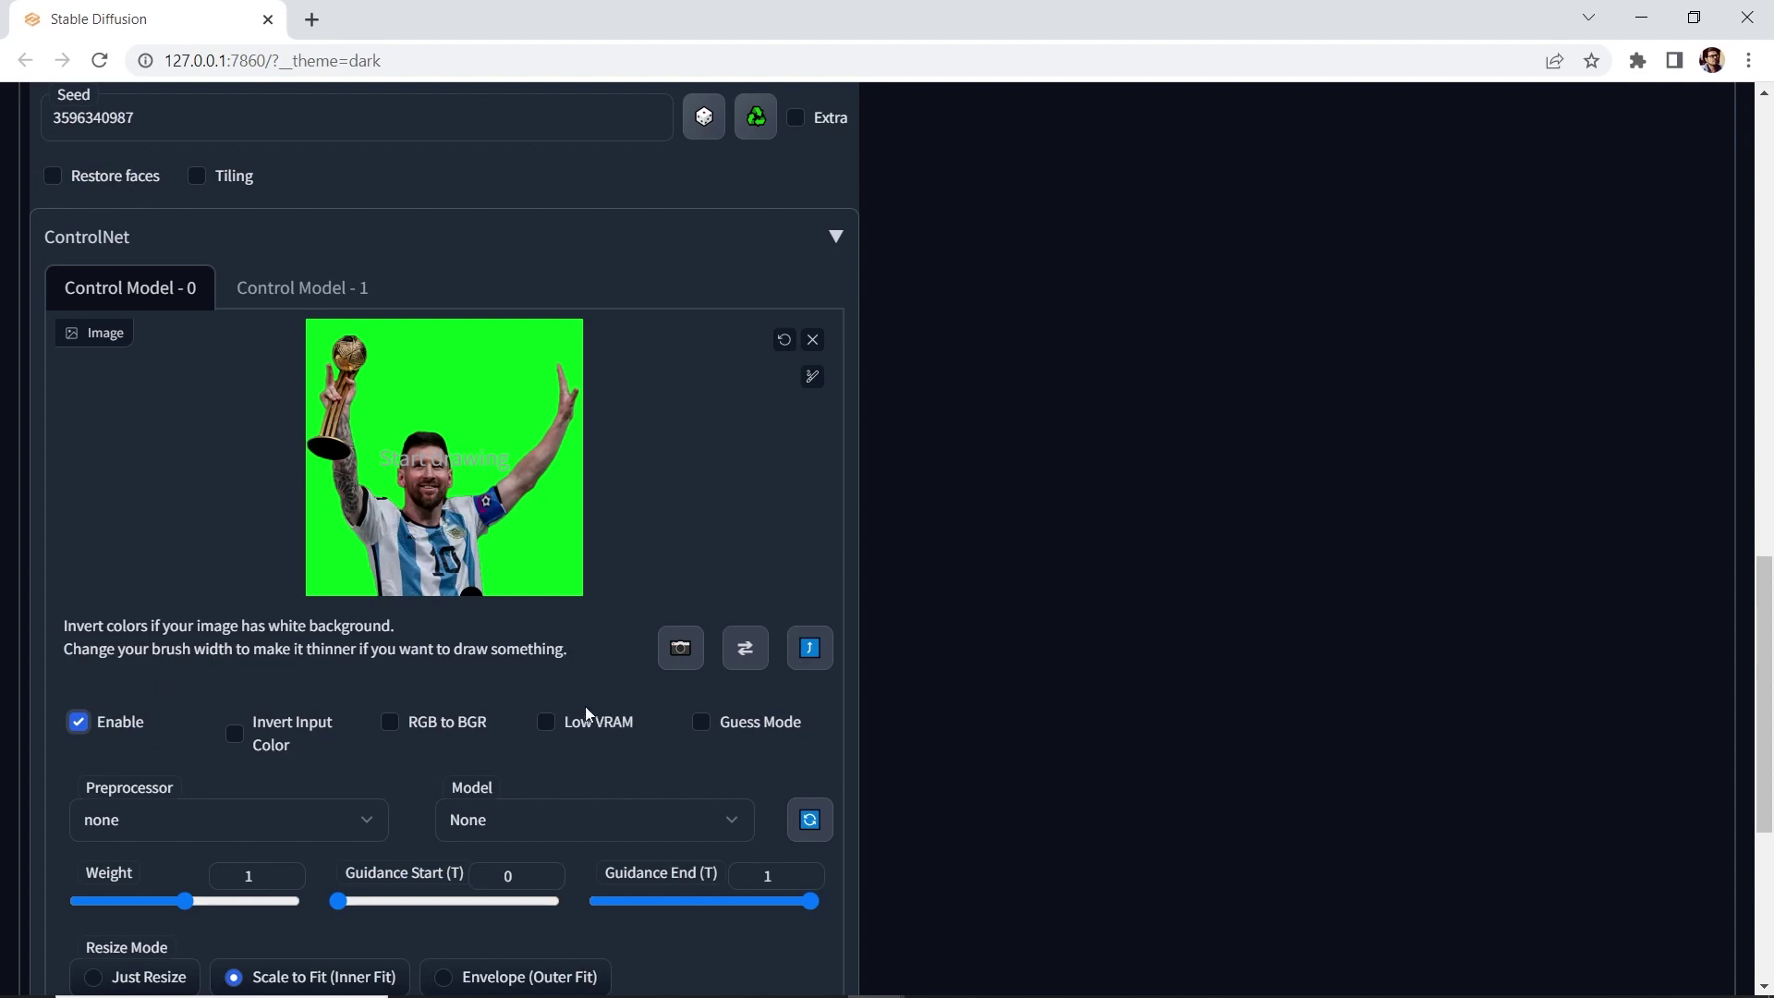
click(545, 722)
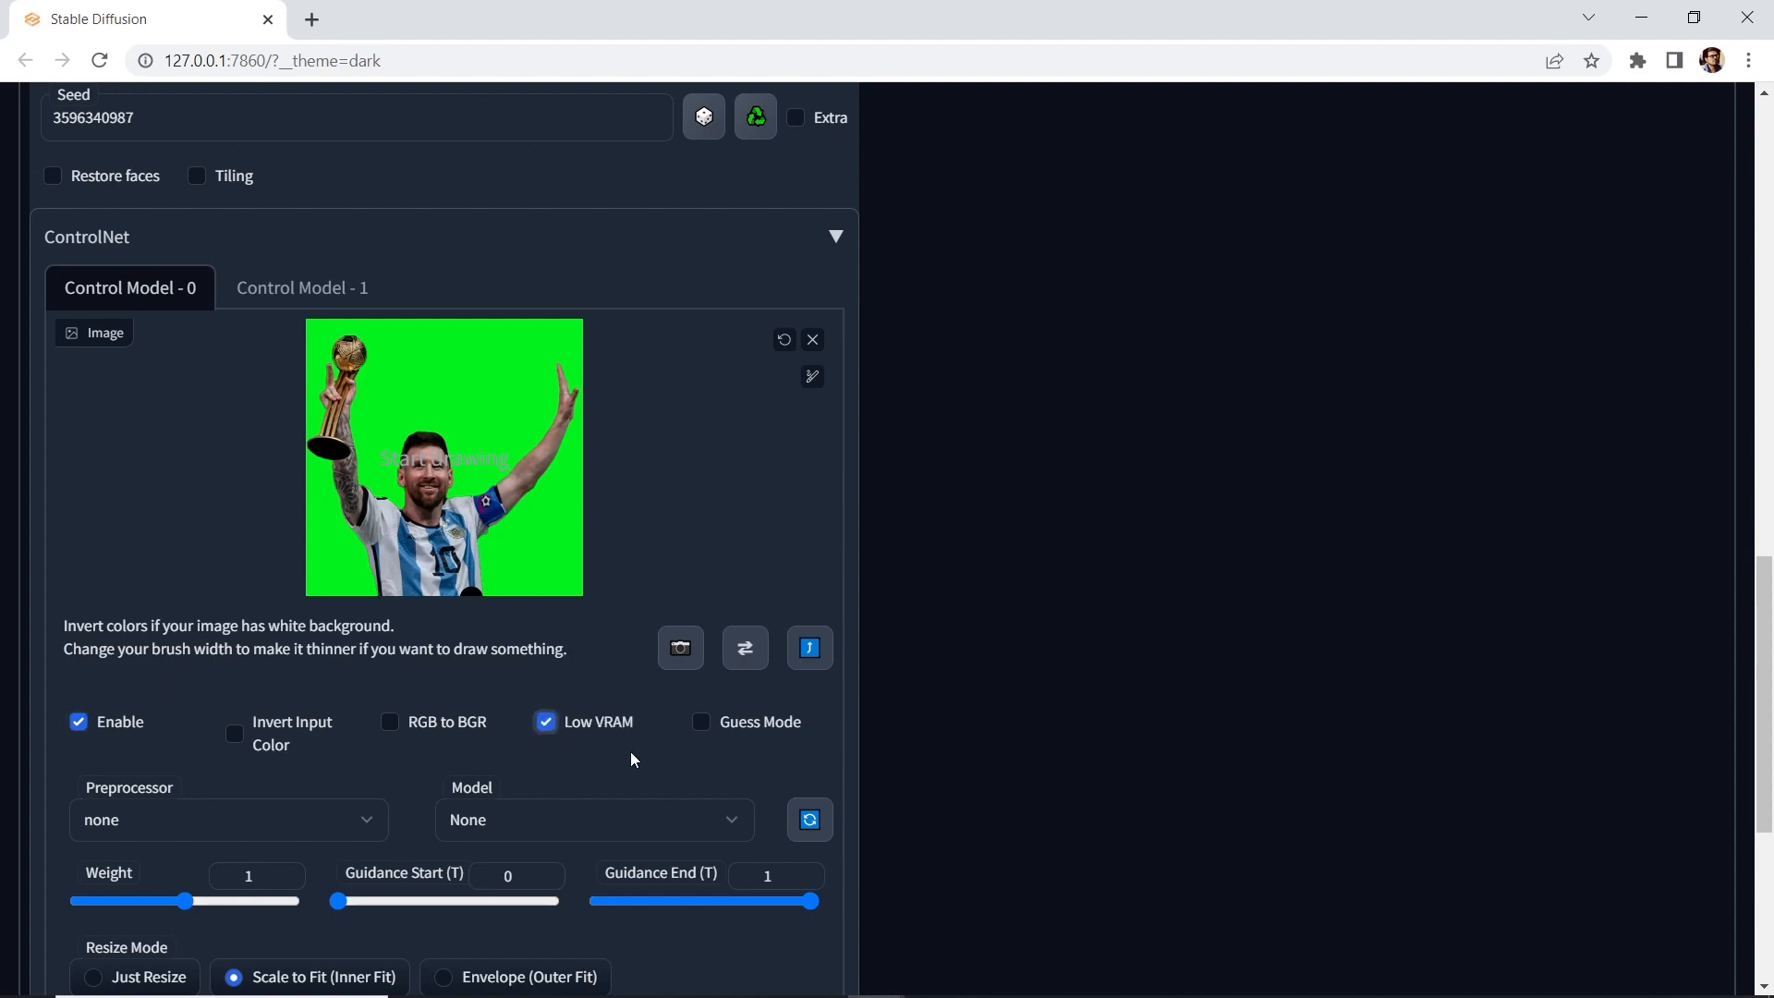
scroll(630, 752, down, 2)
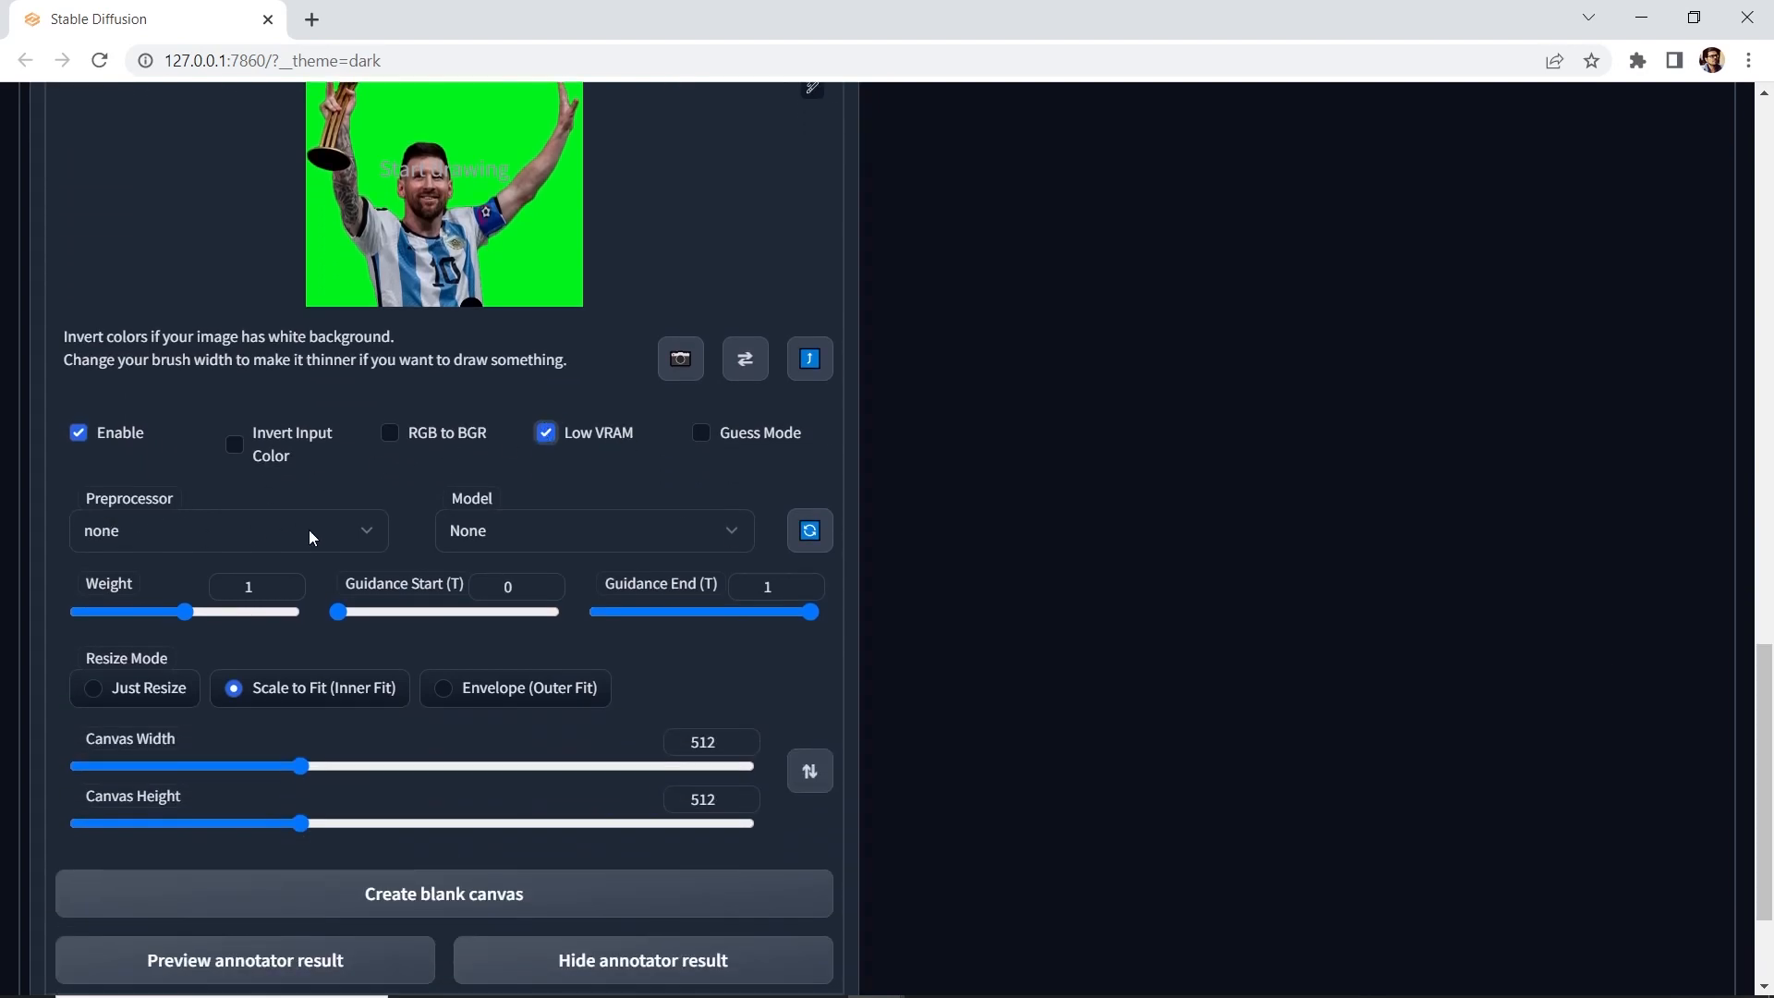
click(308, 530)
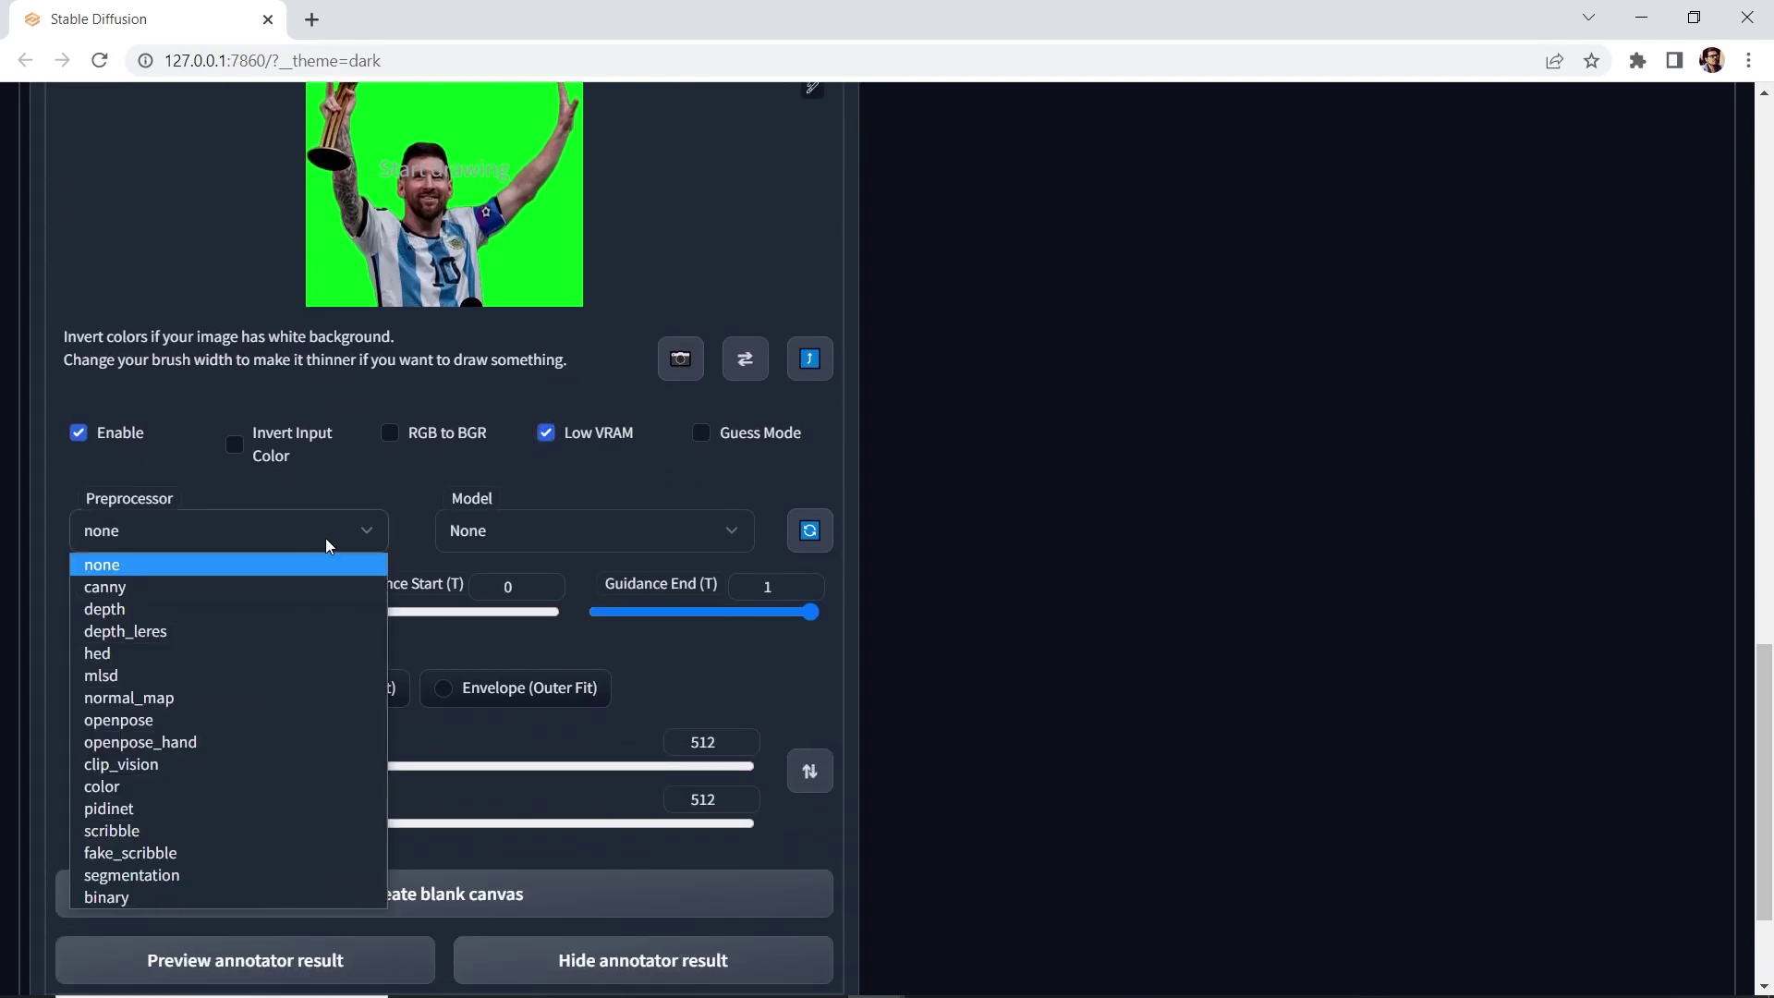
click(215, 587)
click(495, 531)
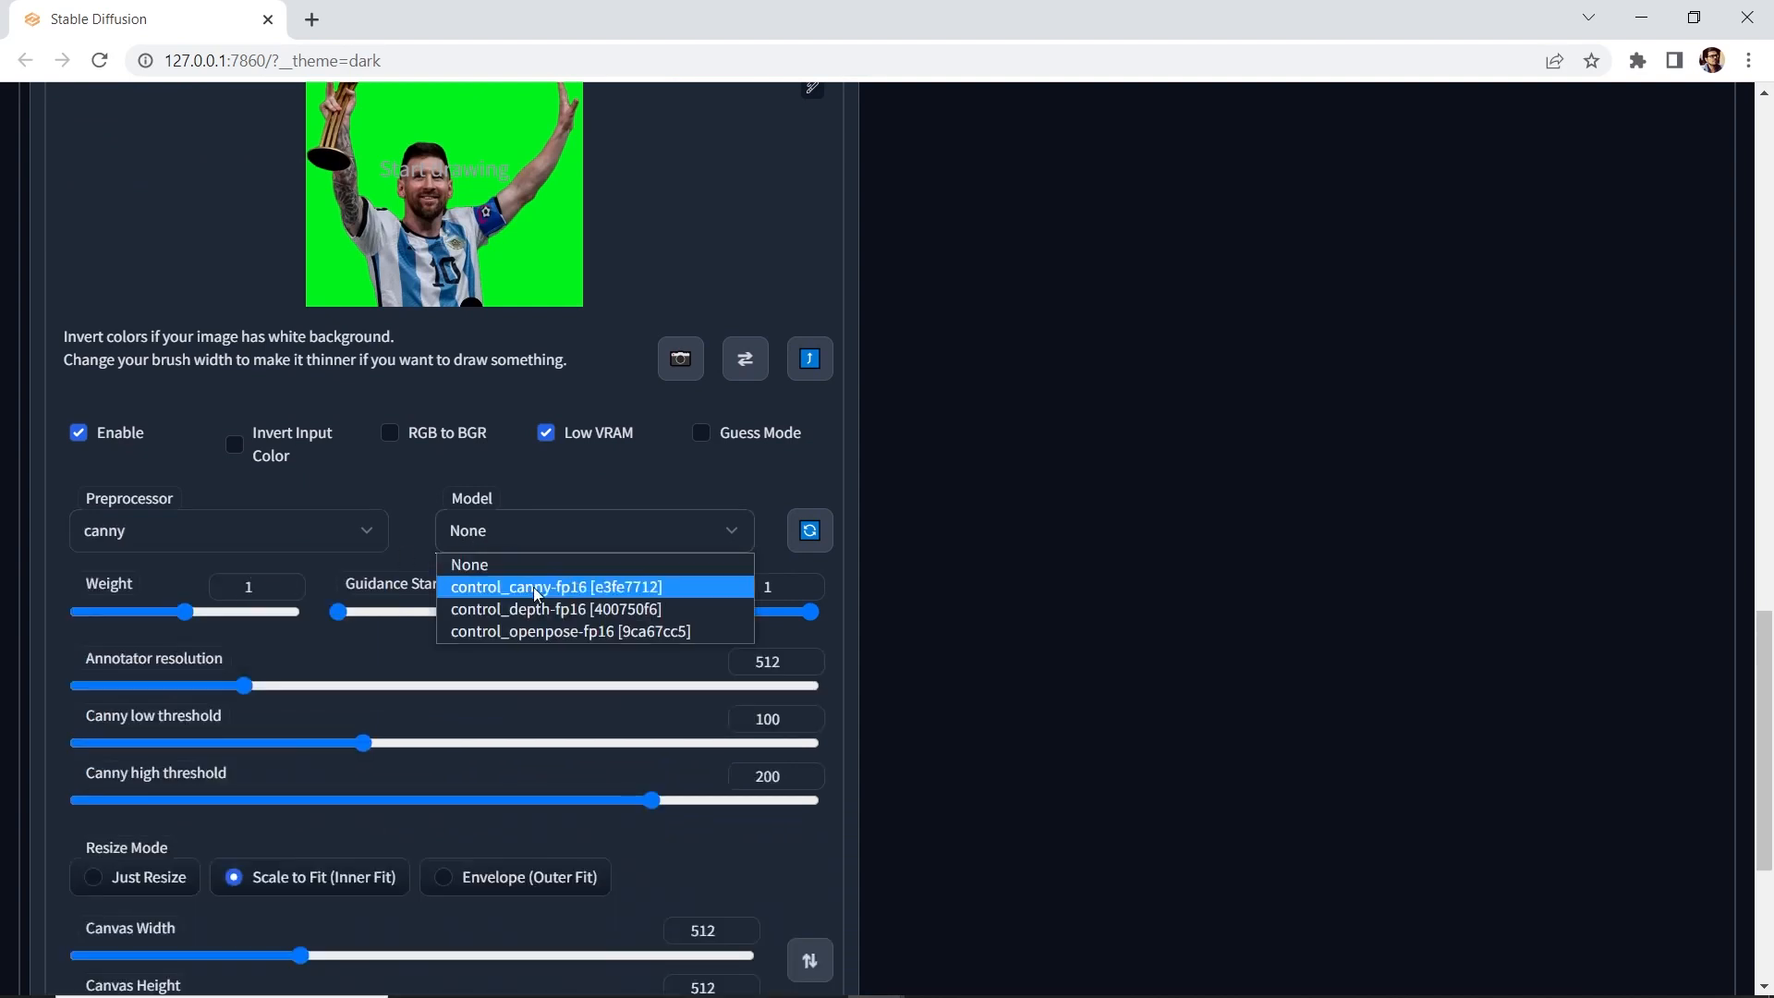
click(532, 589)
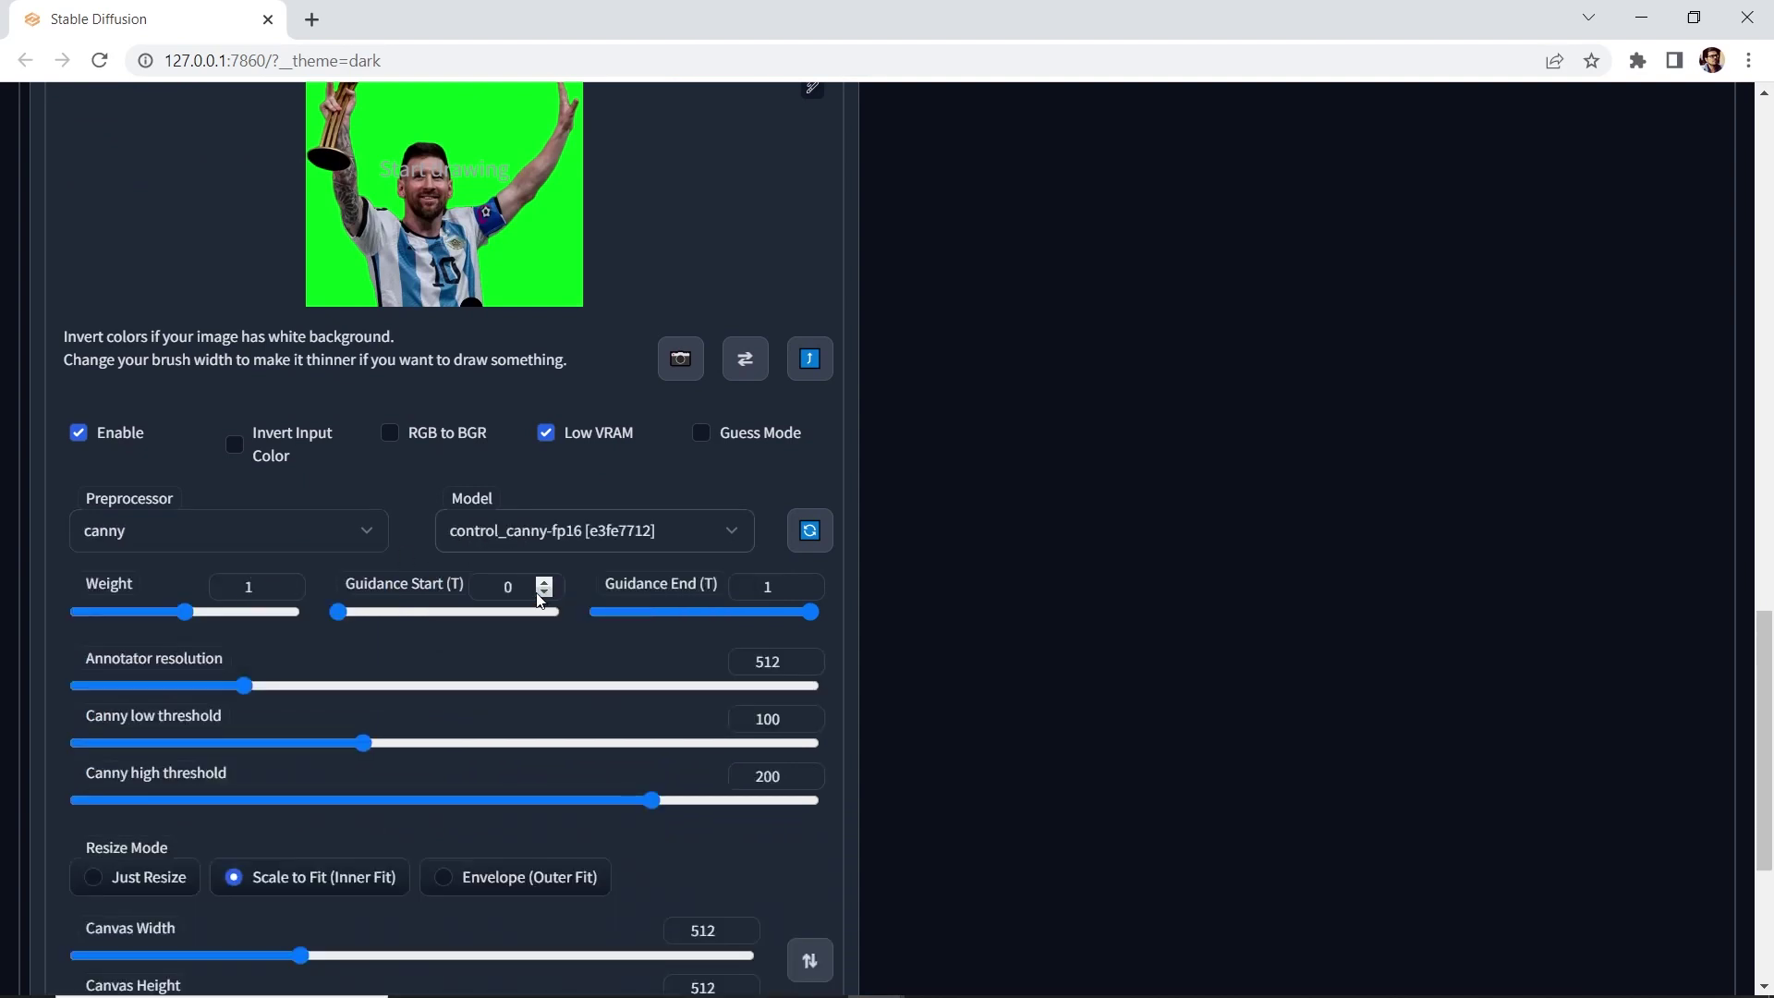
Try the depth preprocessor and model, then return both to canny.
click(359, 534)
click(265, 590)
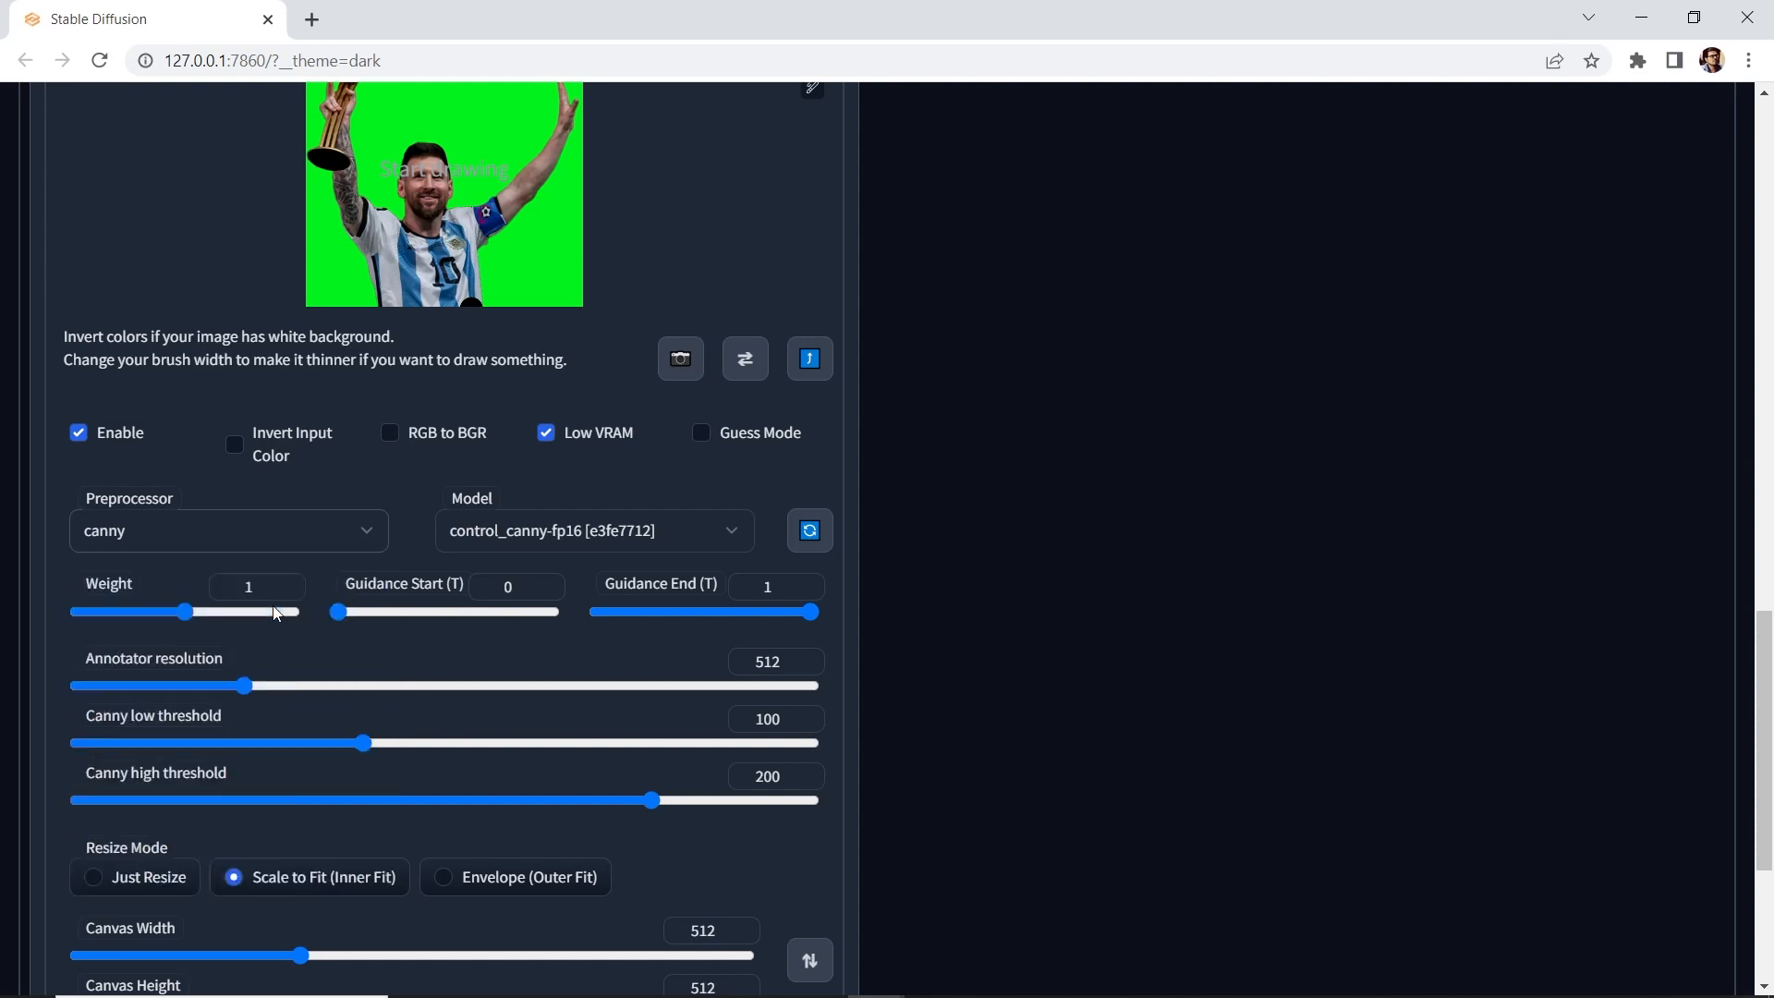
click(553, 532)
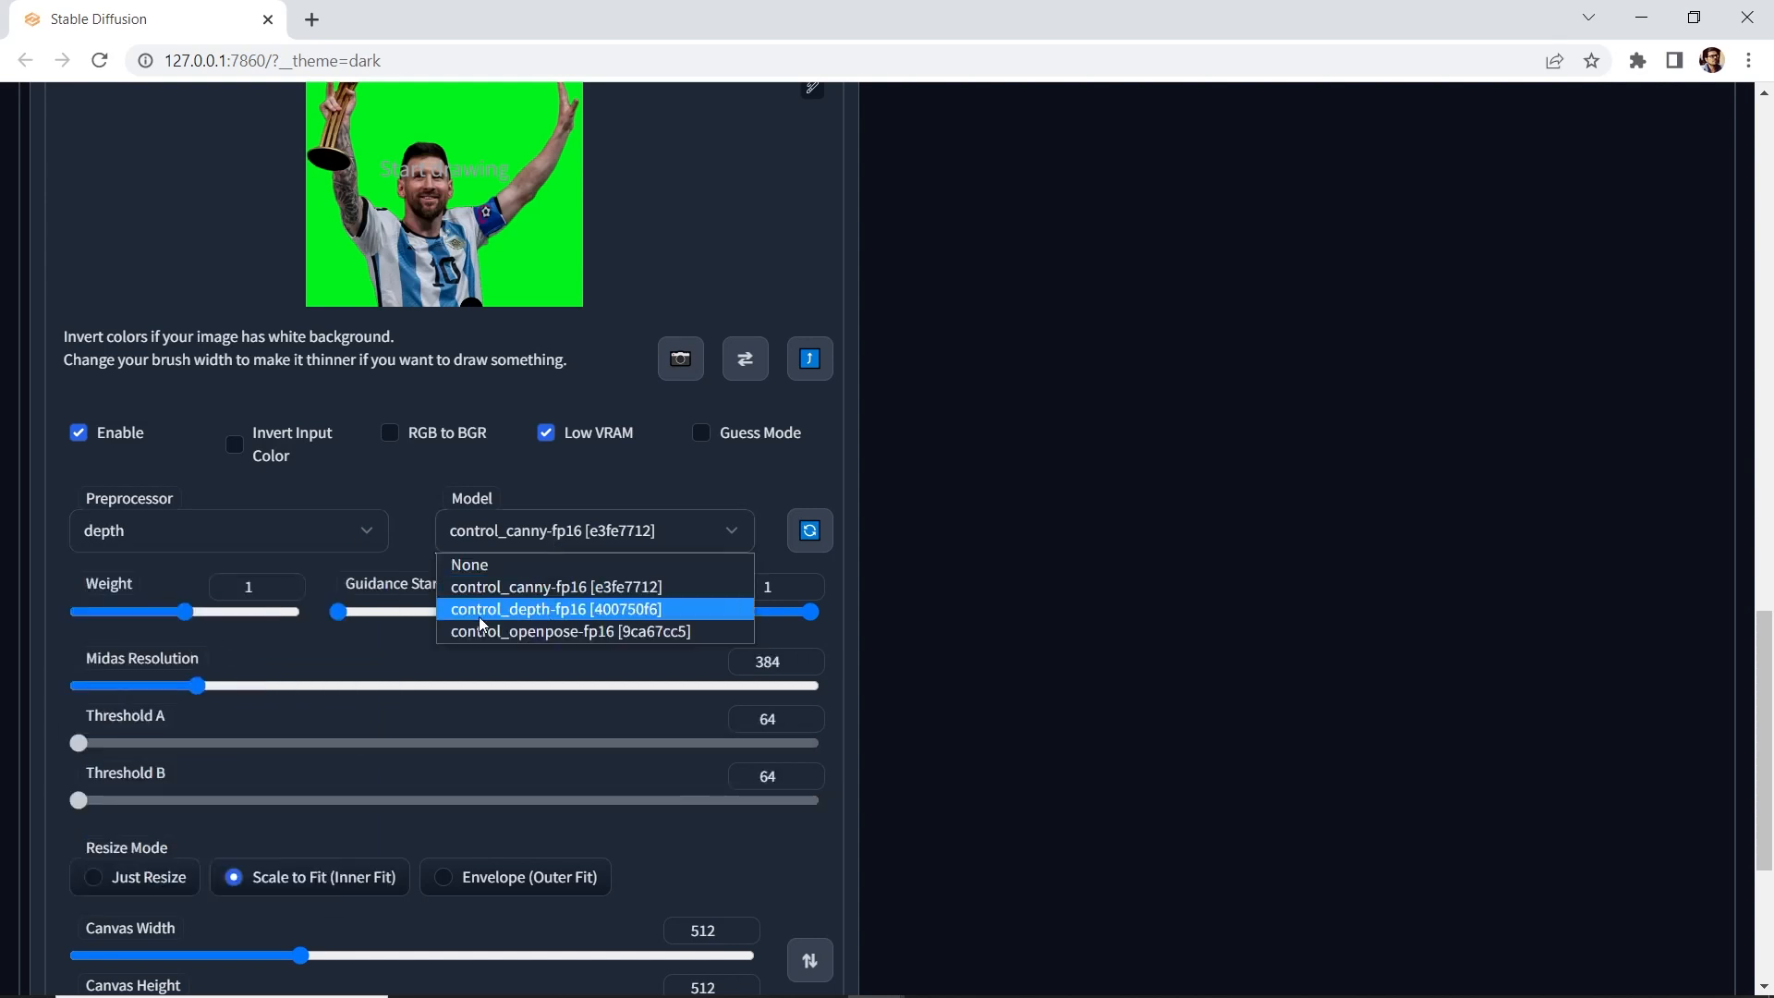
click(535, 610)
click(360, 533)
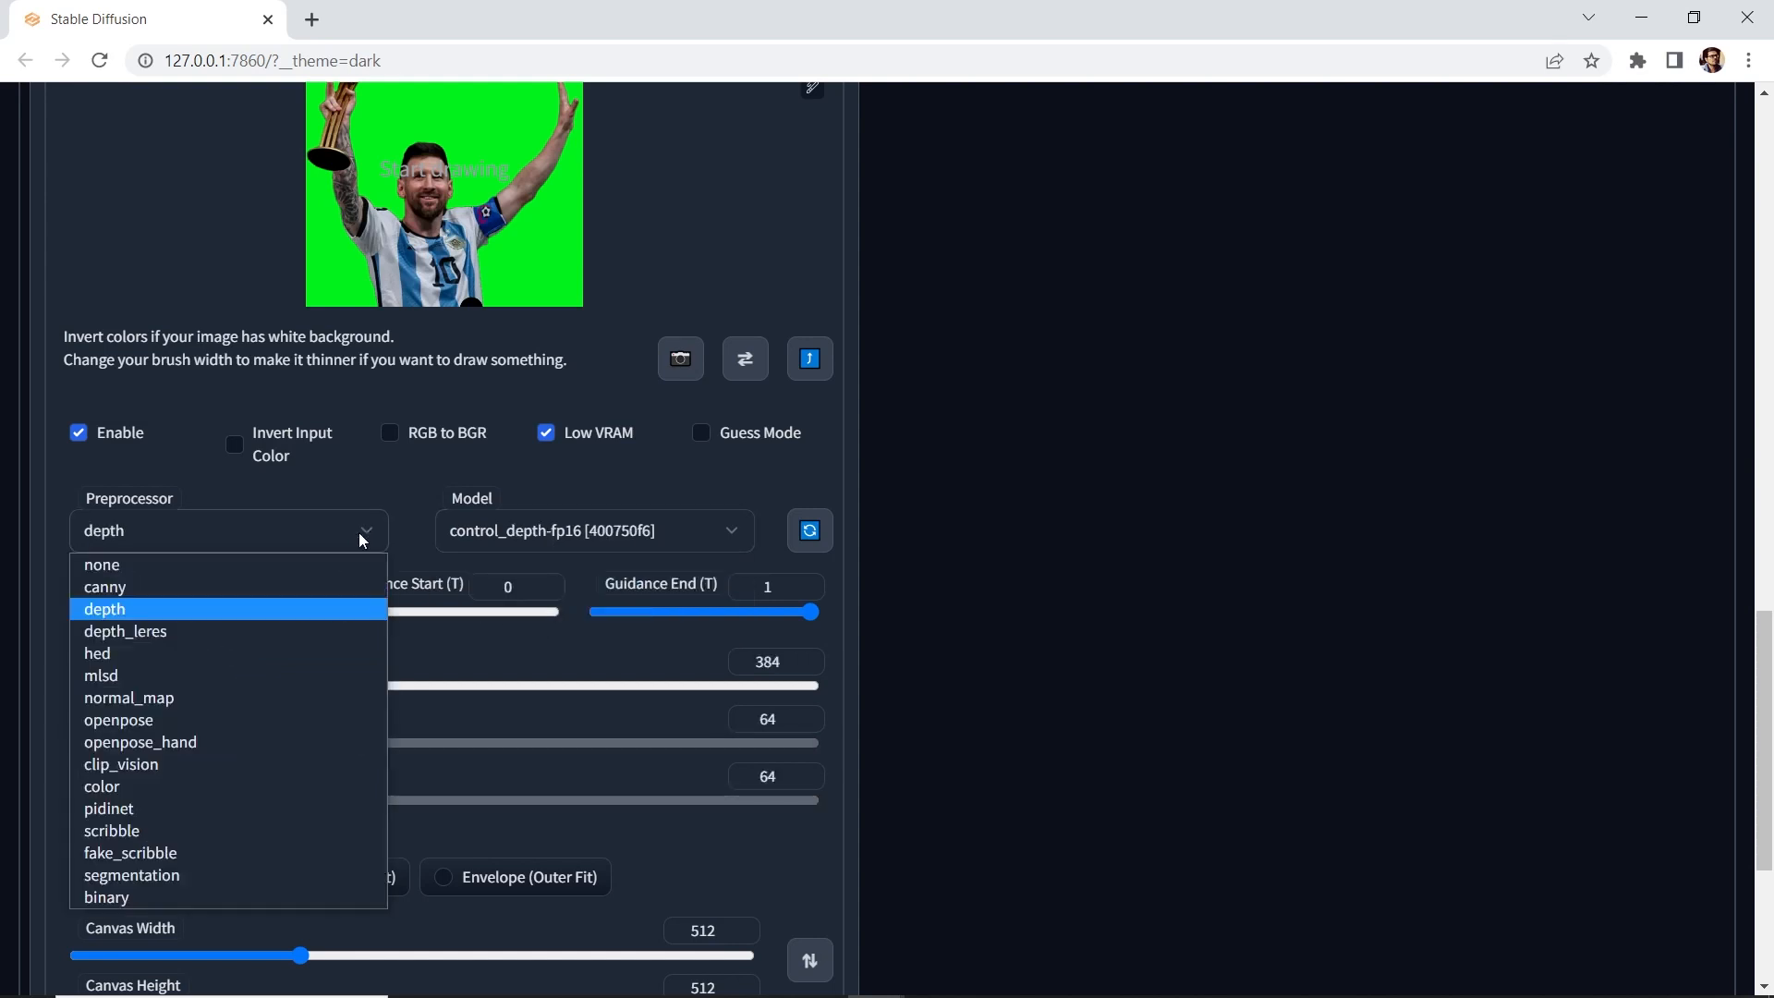
click(342, 584)
click(522, 533)
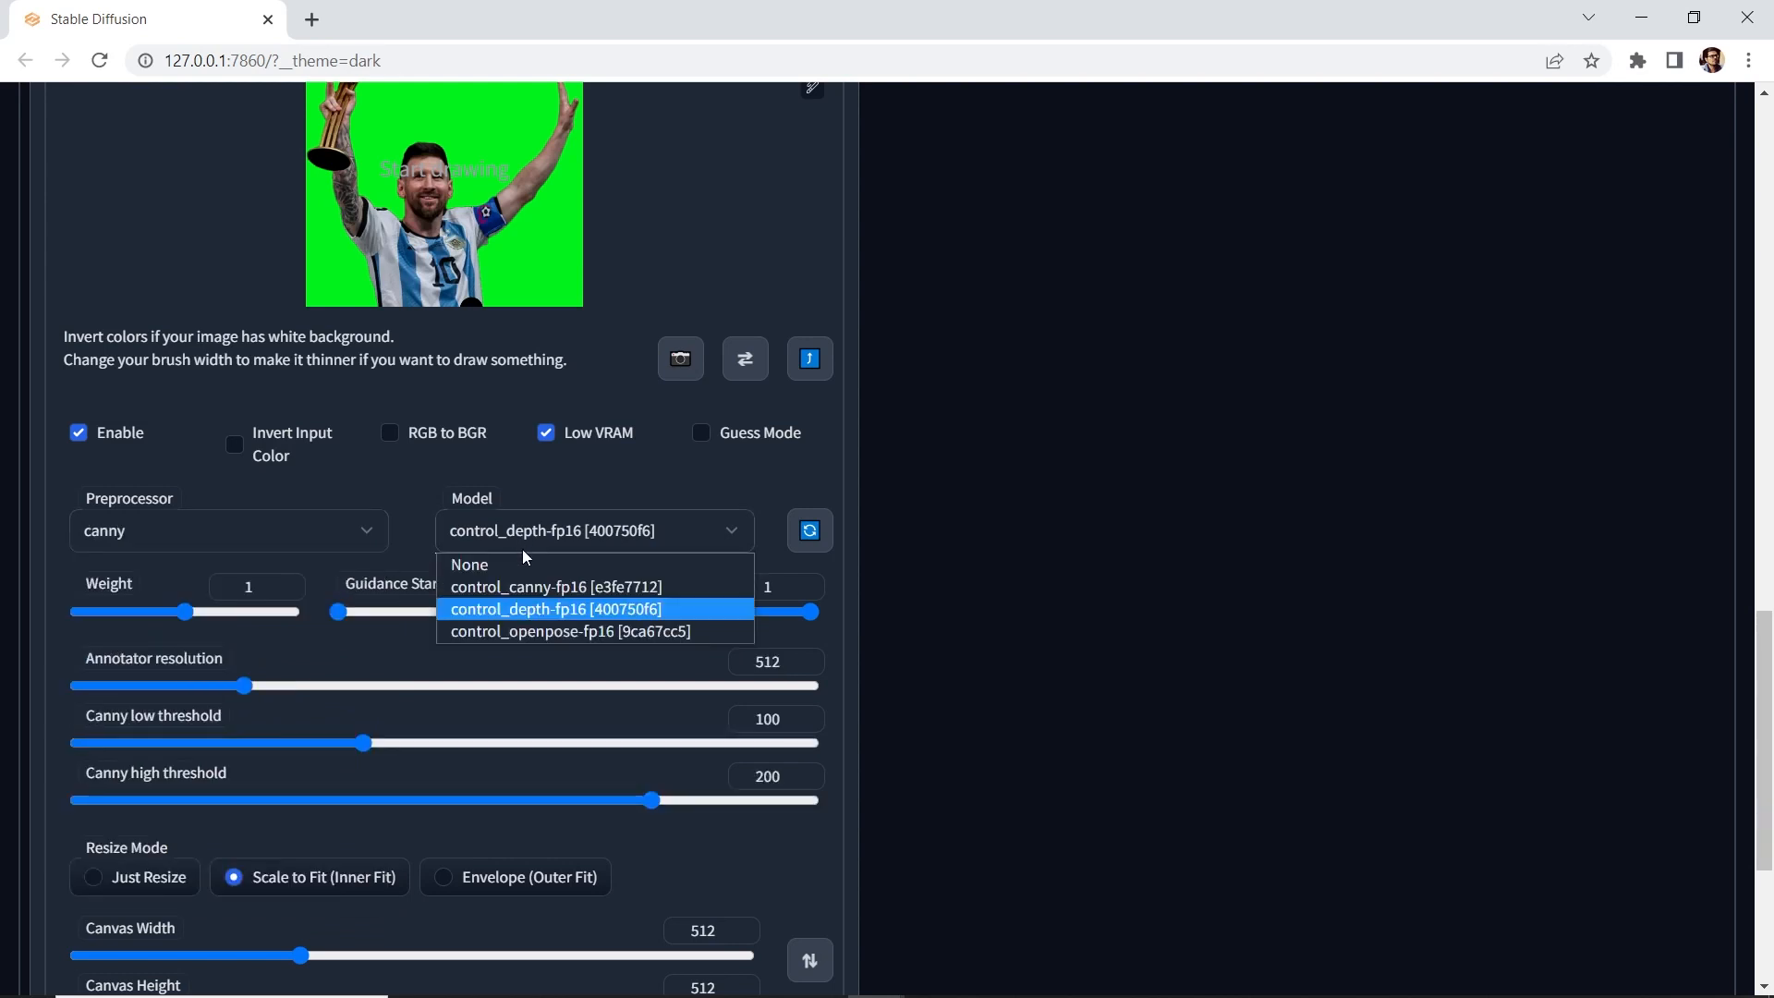
click(526, 589)
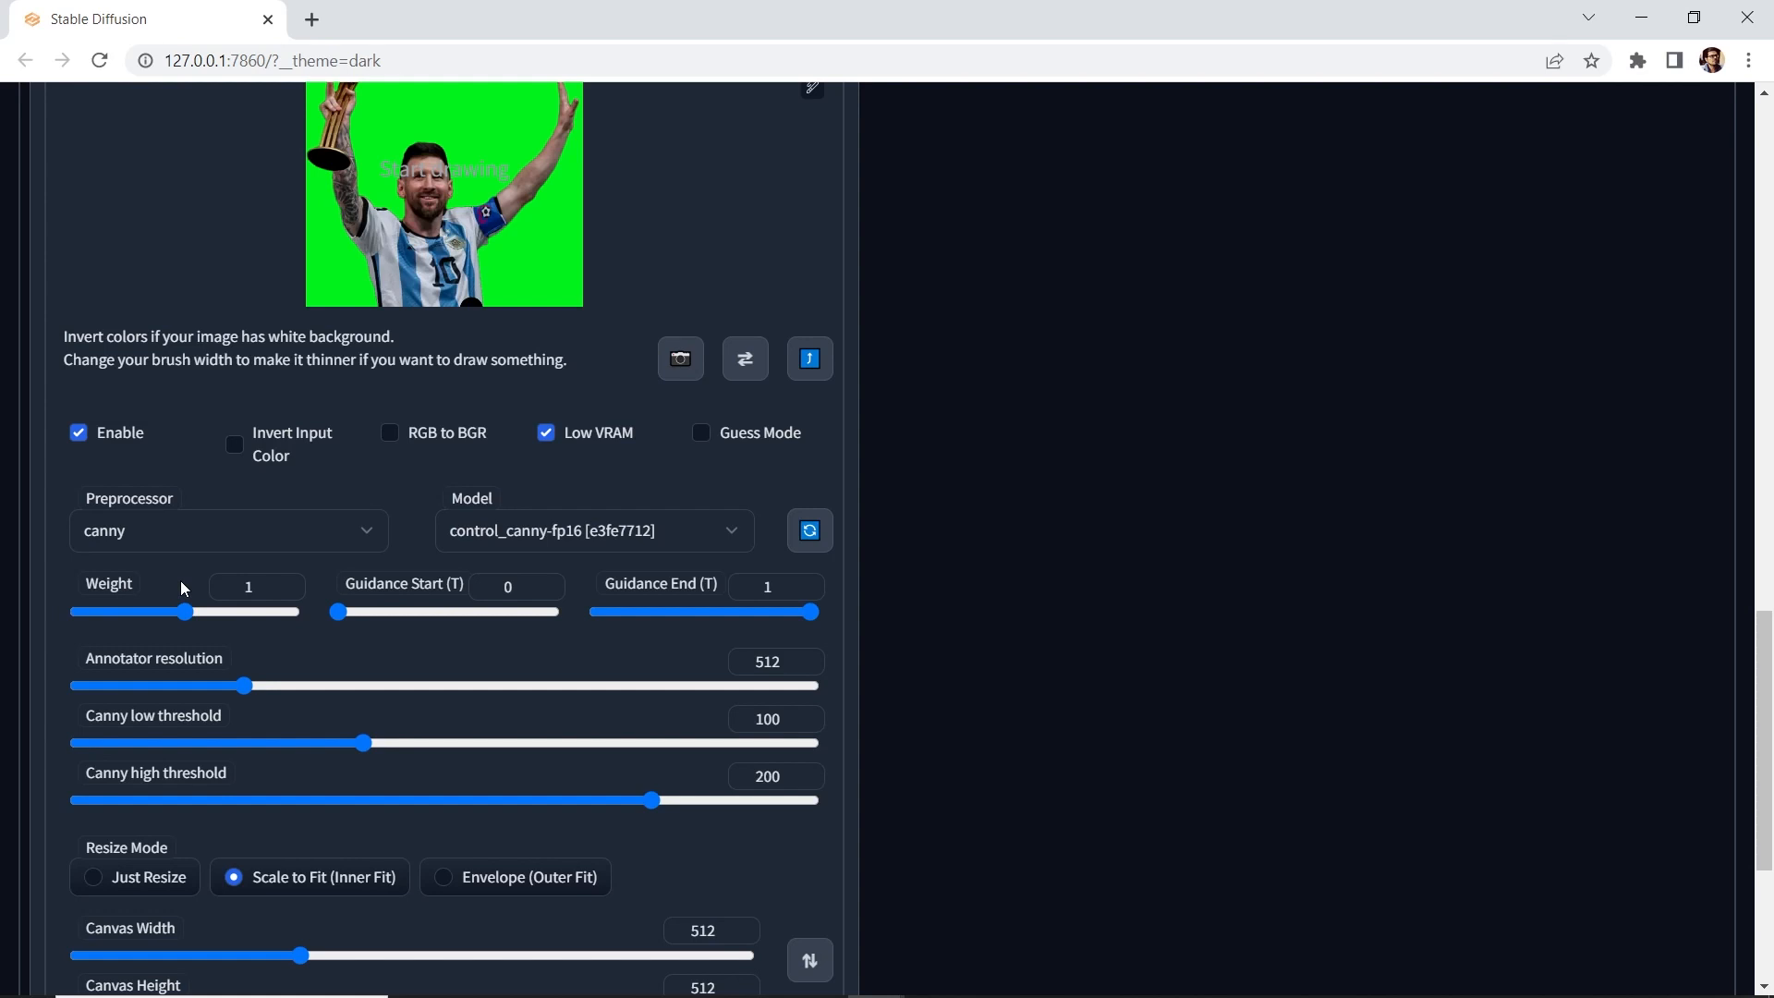
Test the control weight and leave it at 1, with canvas 640×640.
drag(188, 613, 22, 603)
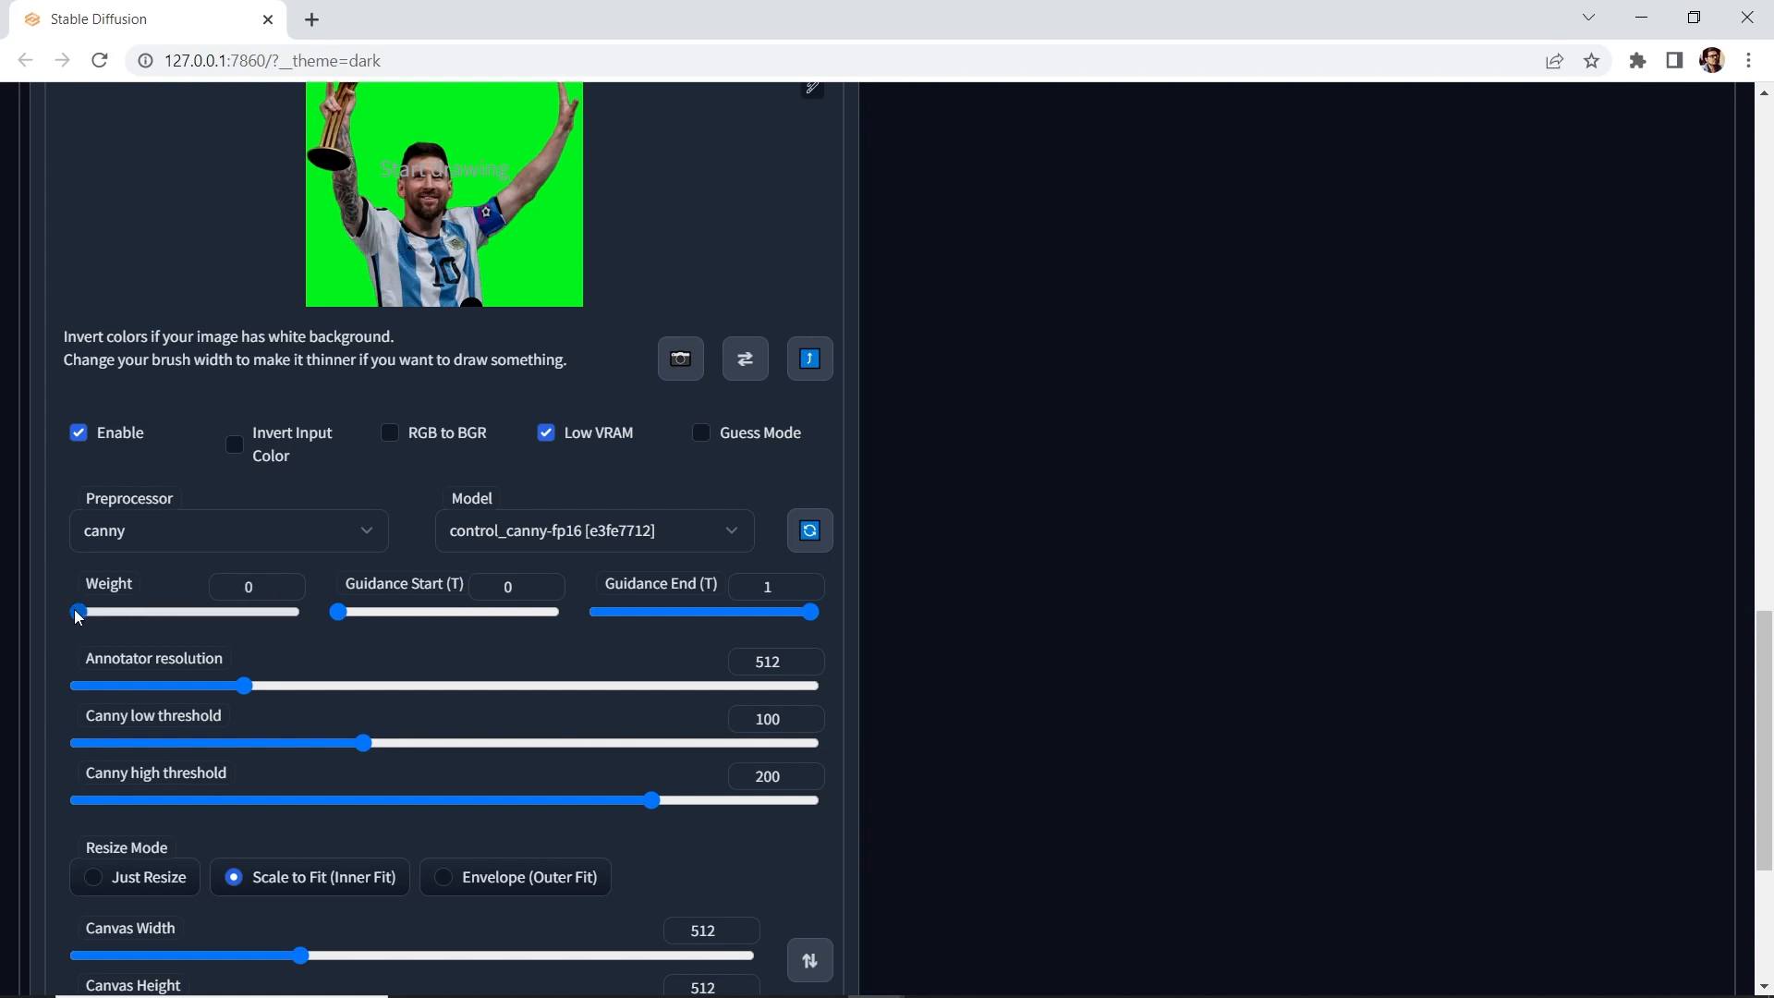
drag(77, 612, 190, 626)
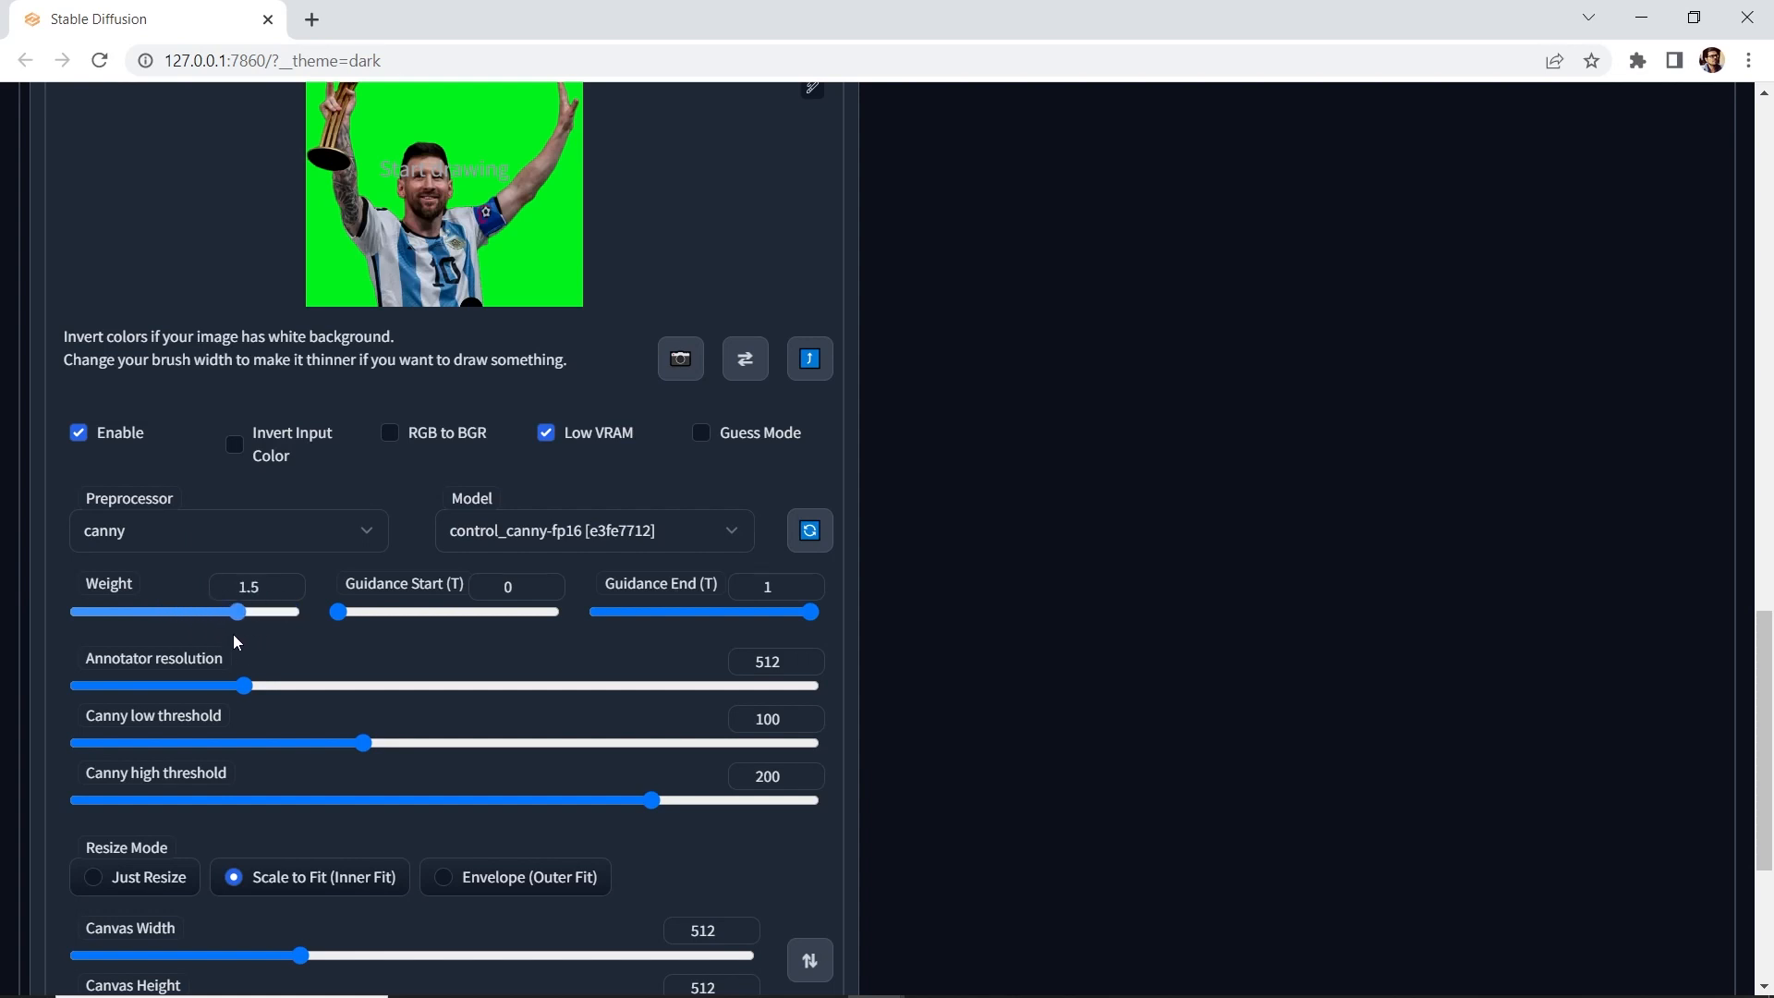
drag(200, 628, 187, 633)
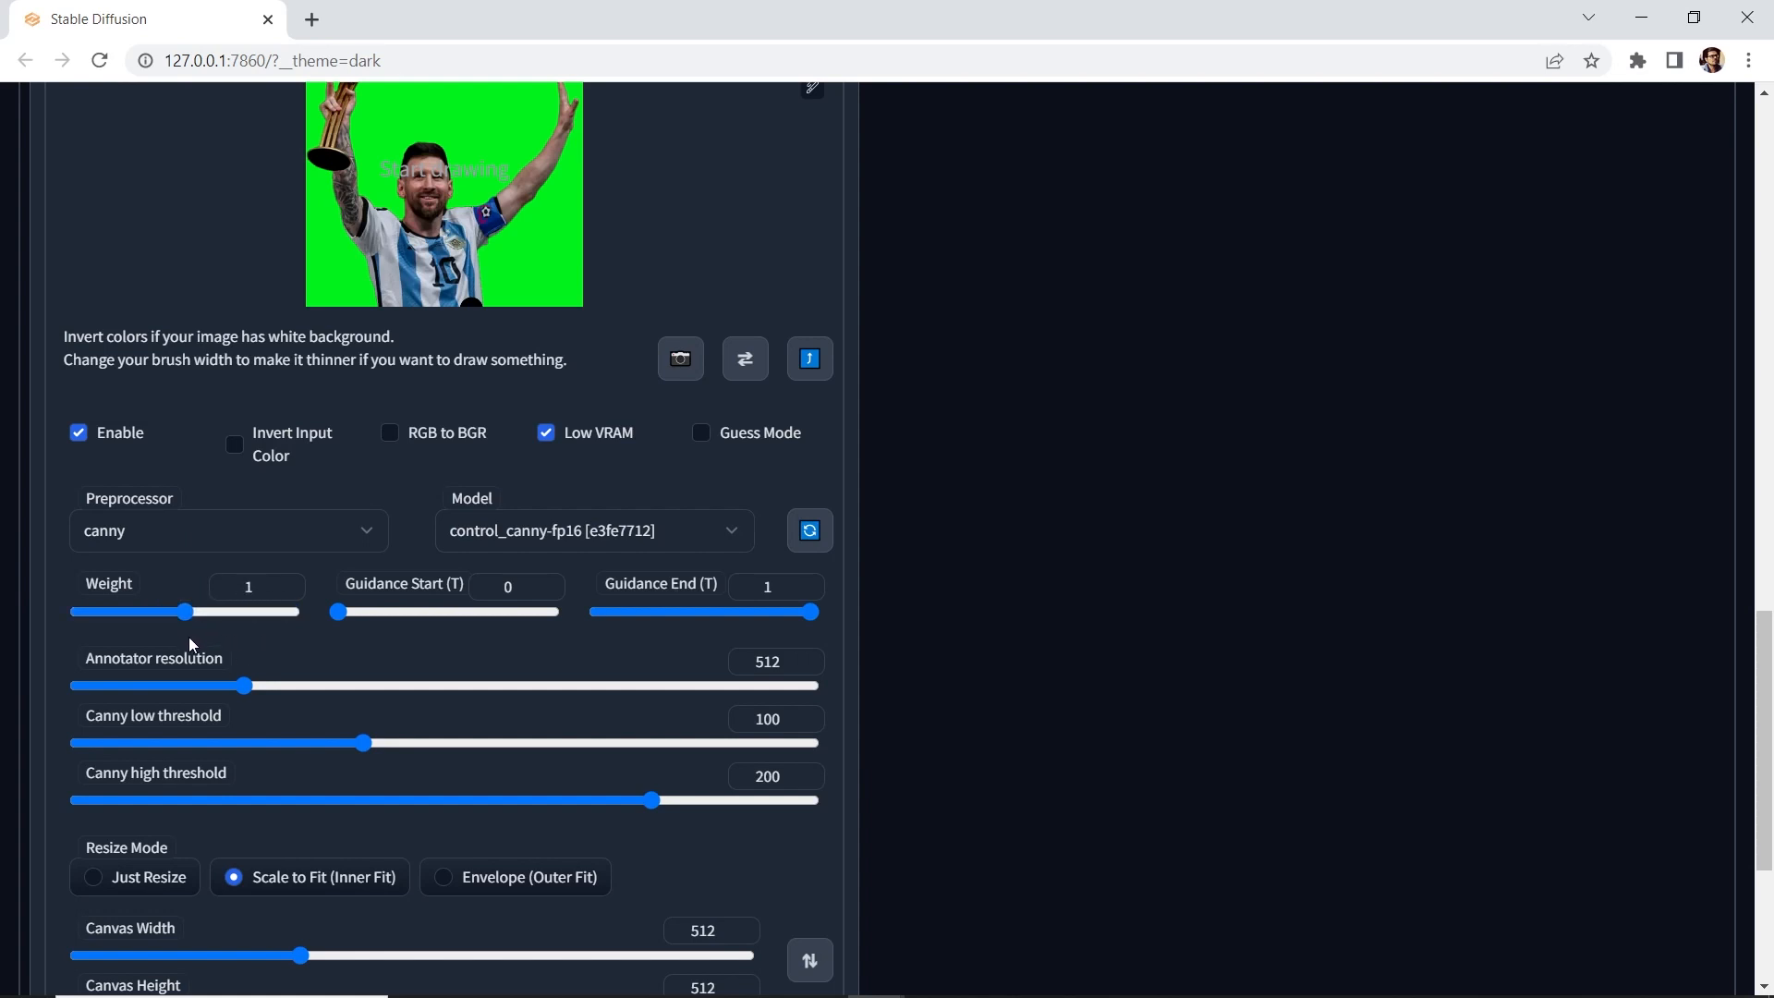
scroll(246, 695, down, 3)
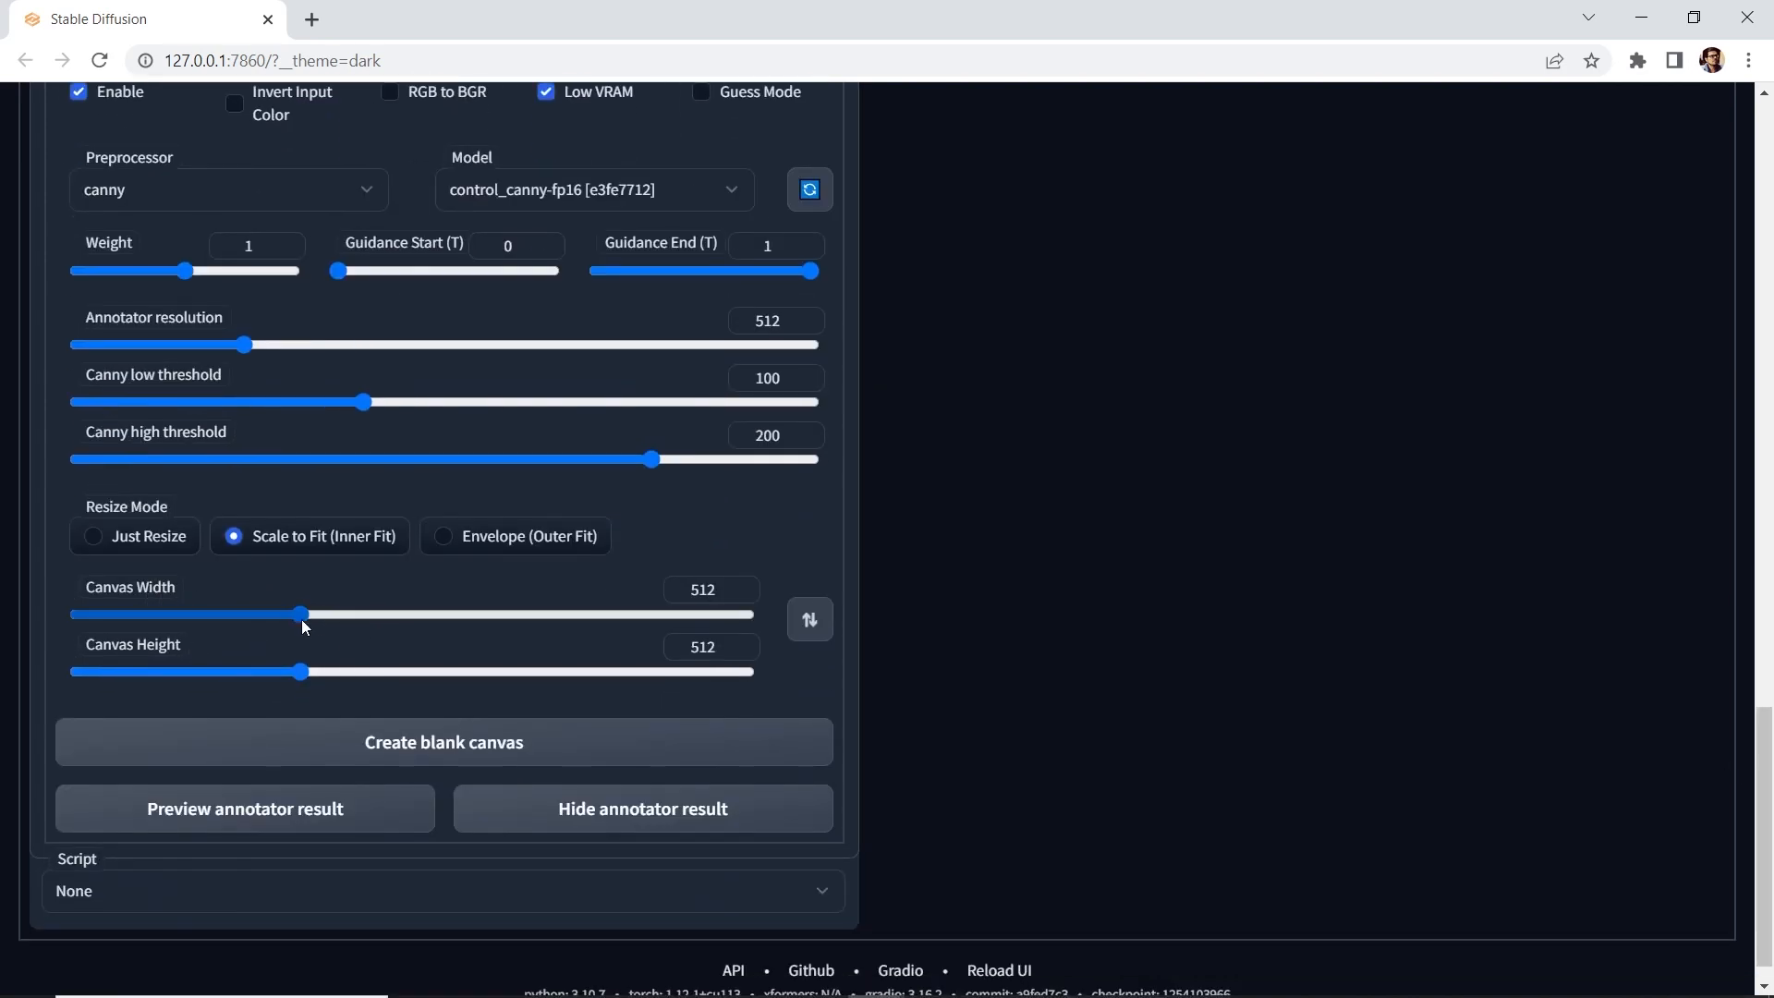
drag(380, 618, 414, 613)
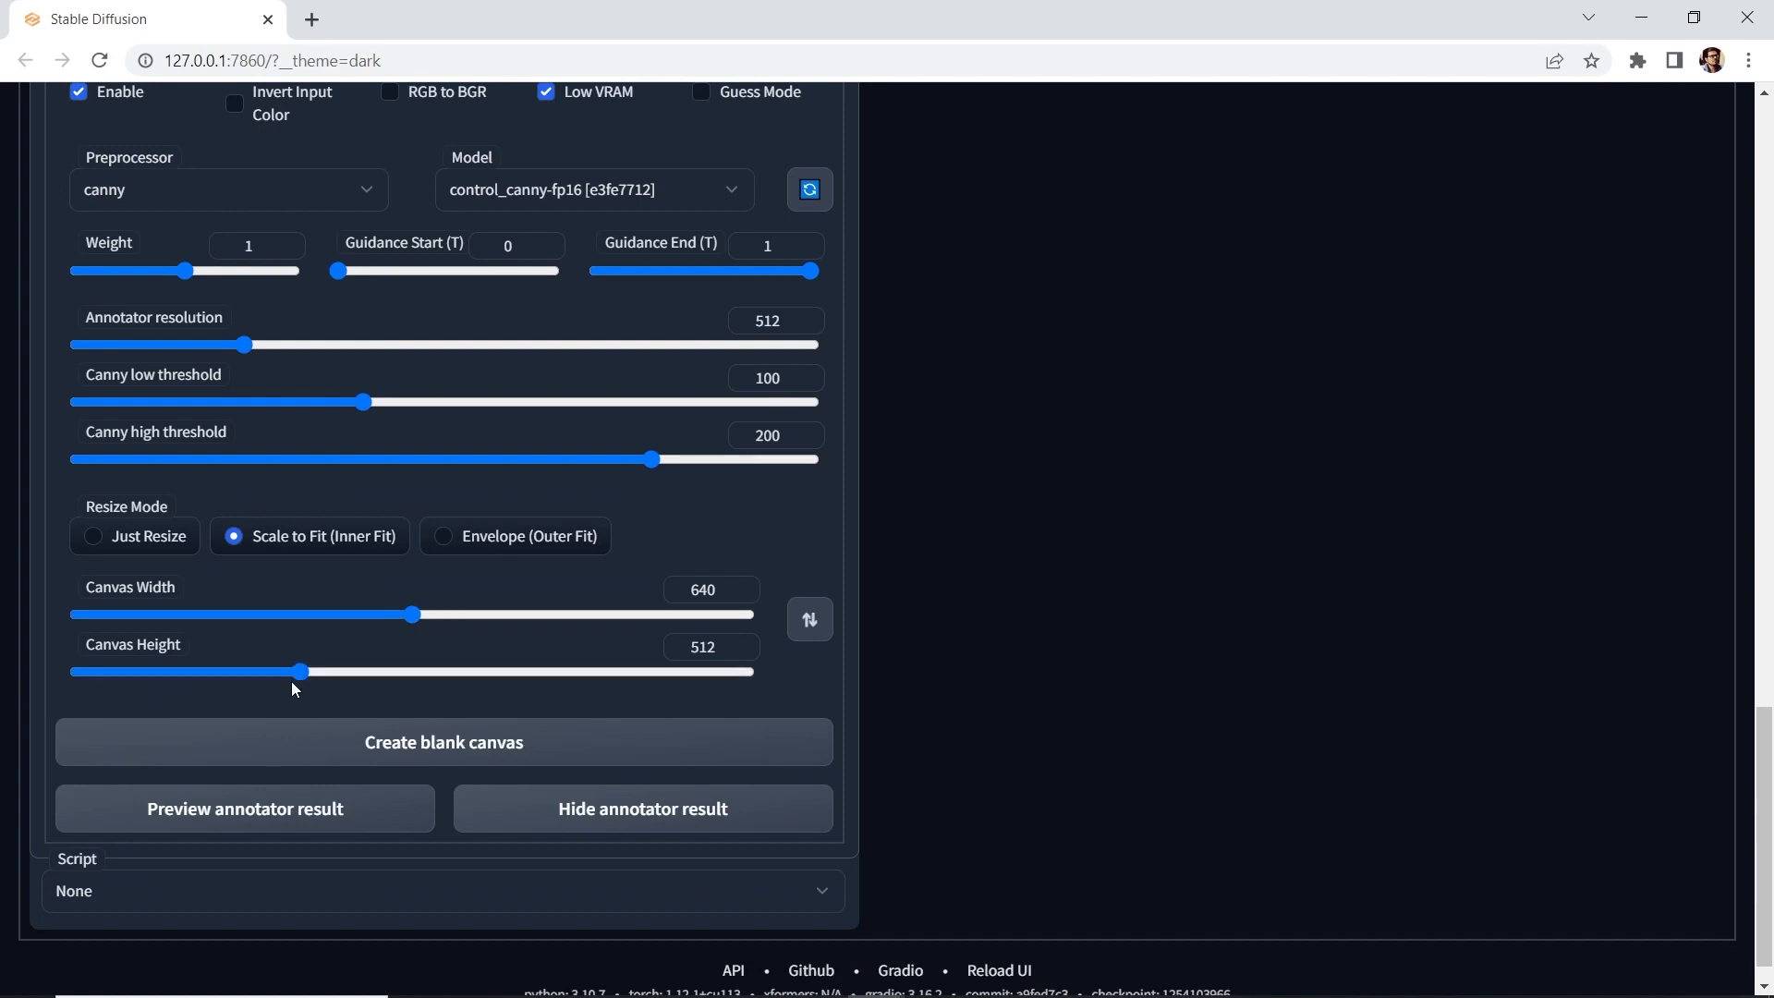
drag(301, 673, 357, 672)
drag(1763, 728, 1763, 166)
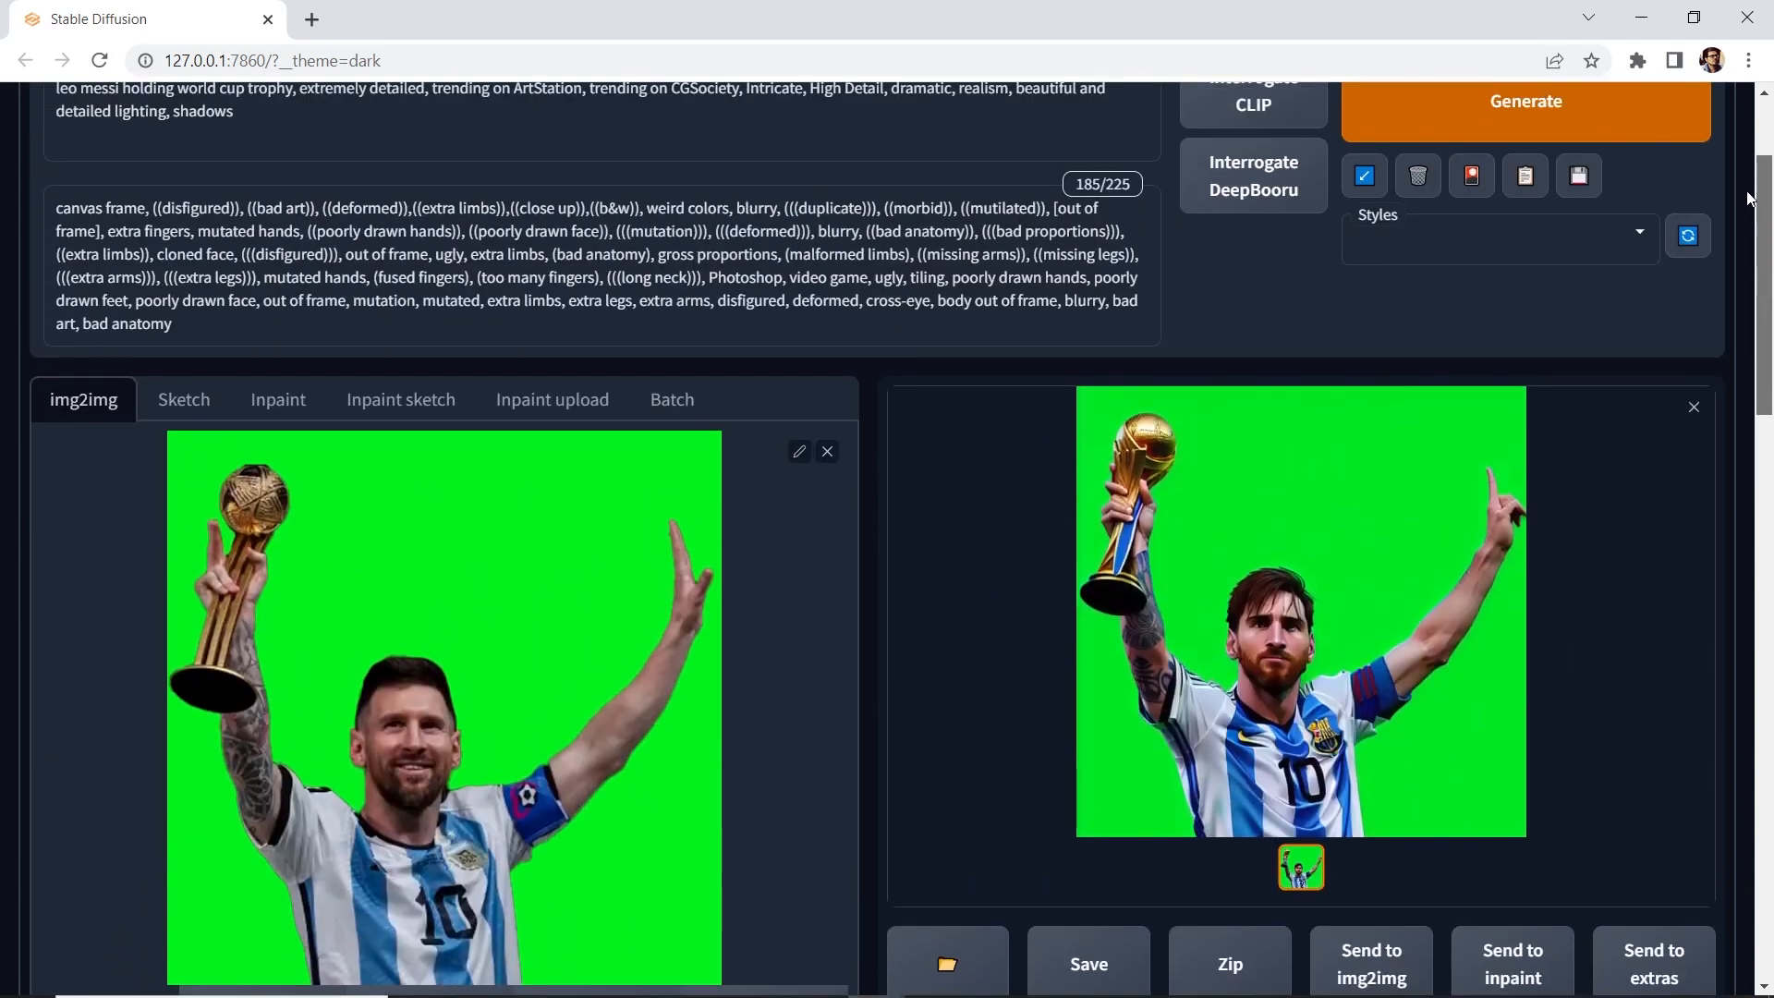
Generate the ControlNet-guided Messi image, view it full size and show its canny edge map.
click(1526, 135)
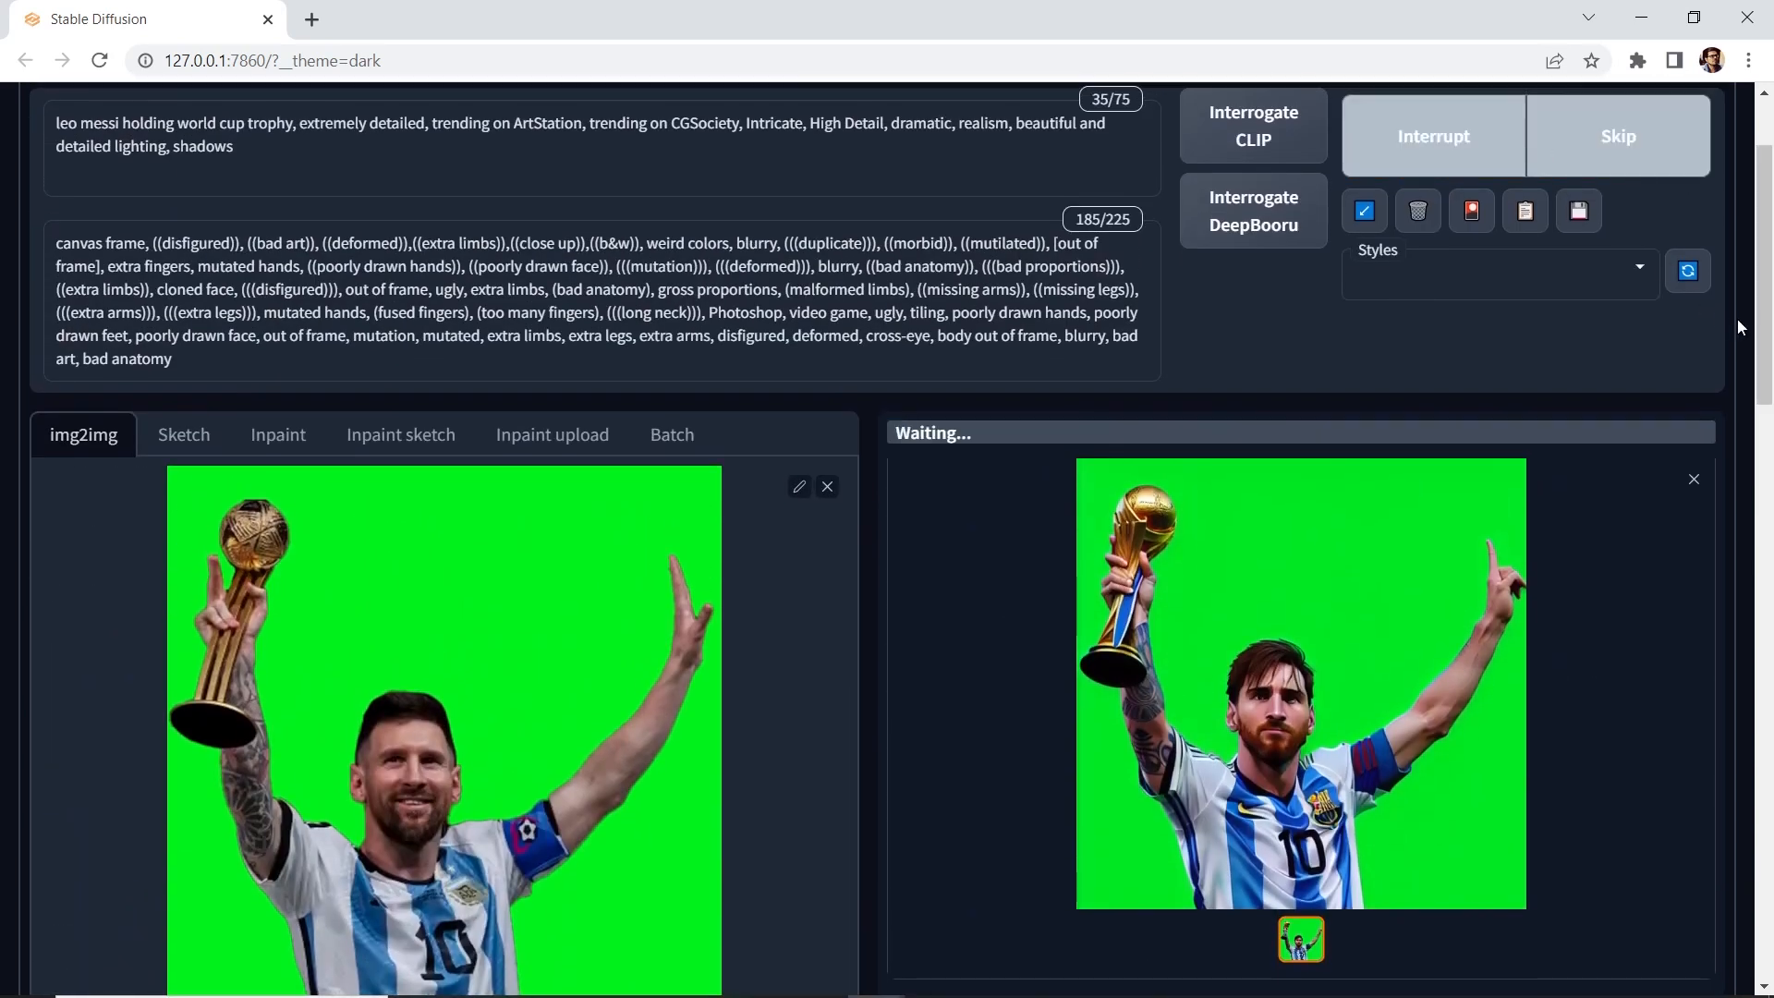
drag(1757, 322, 1749, 356)
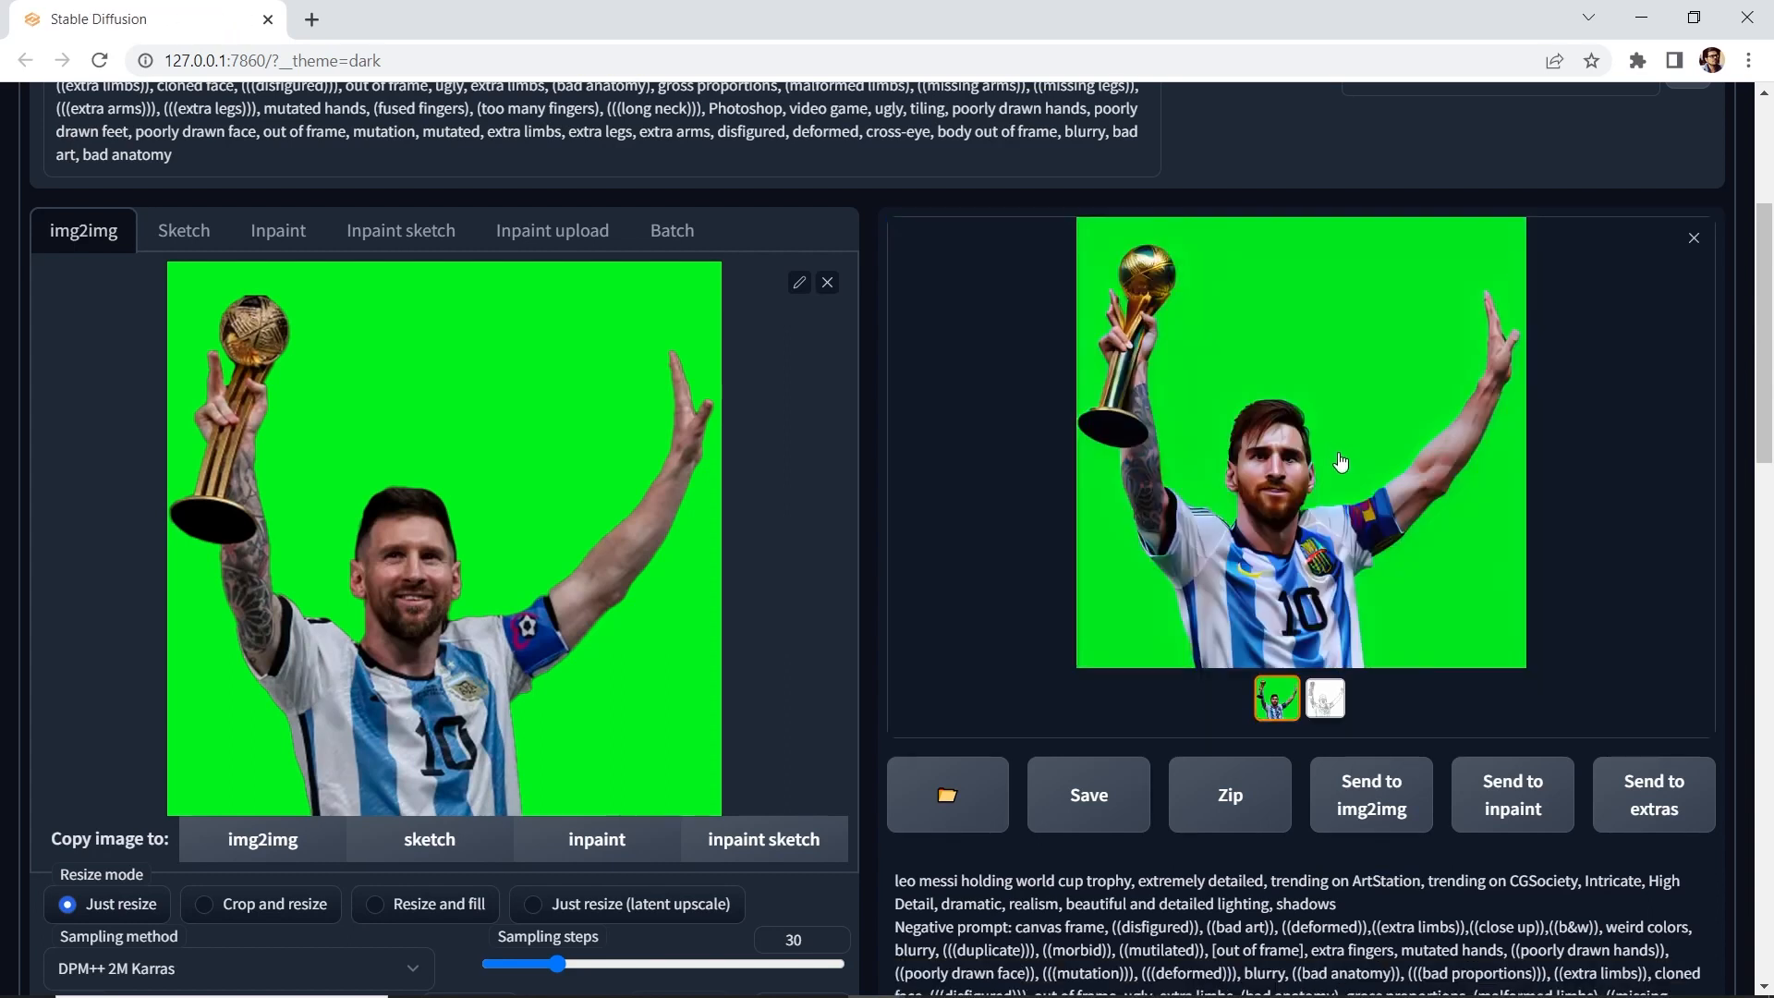
click(1341, 463)
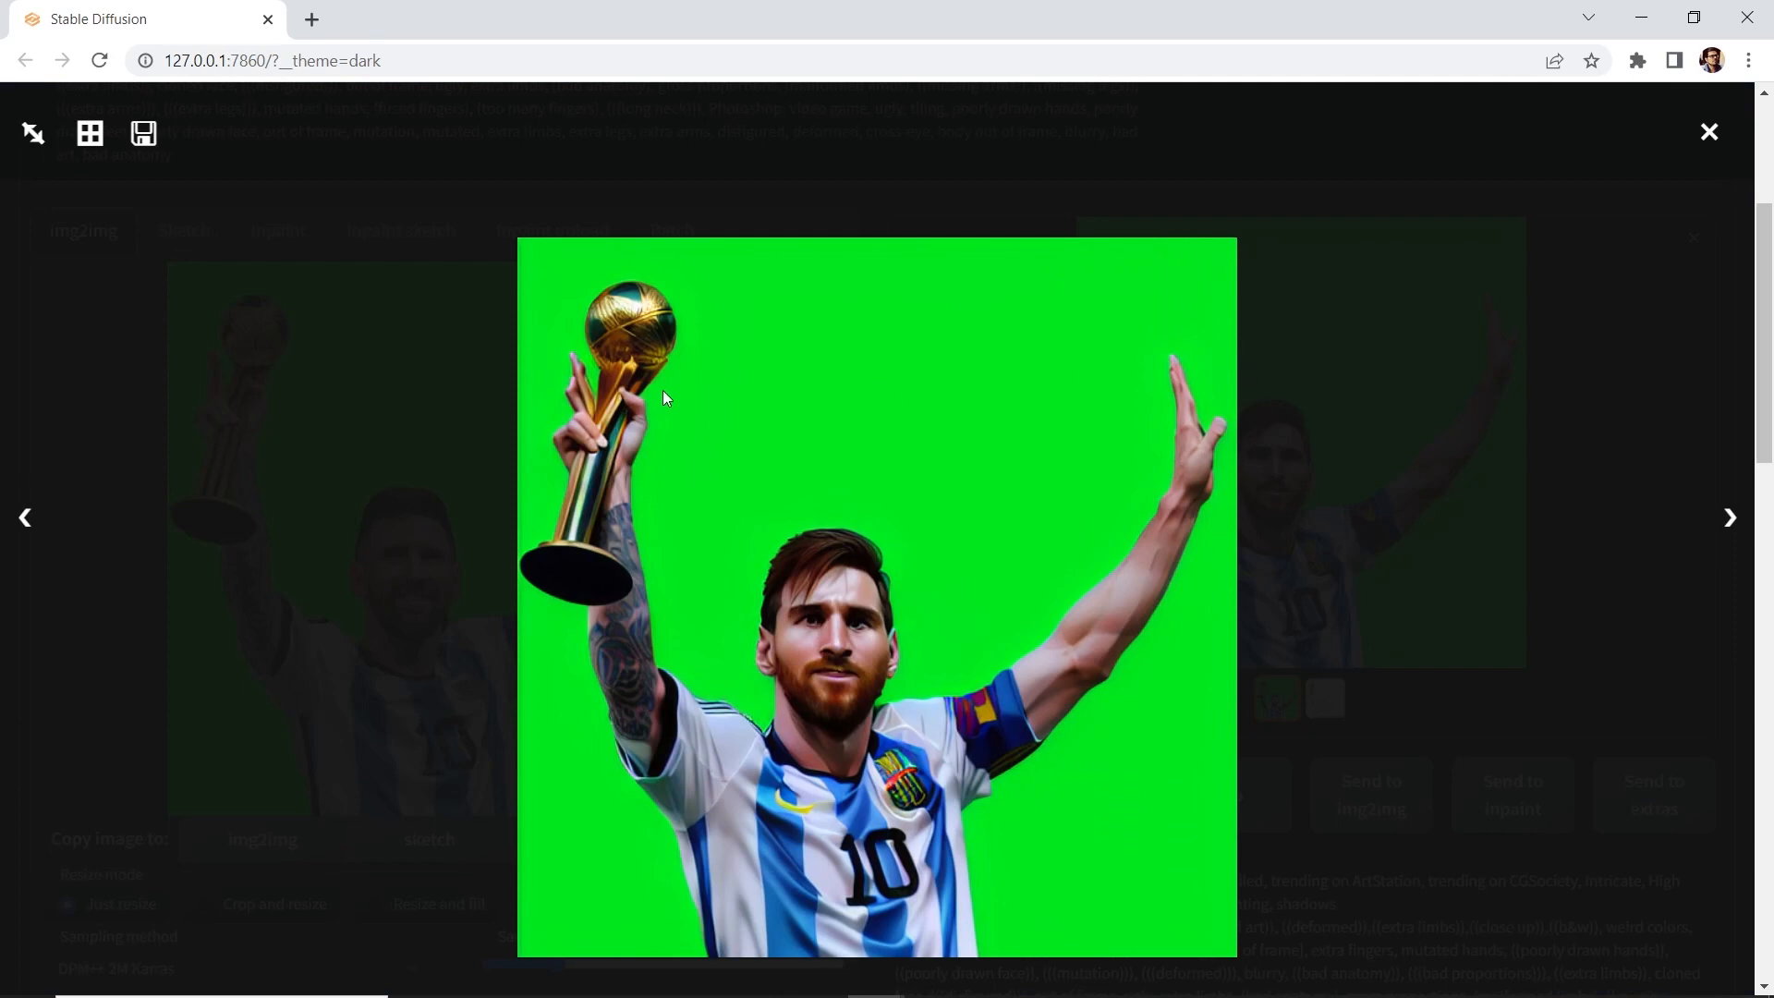
click(1717, 128)
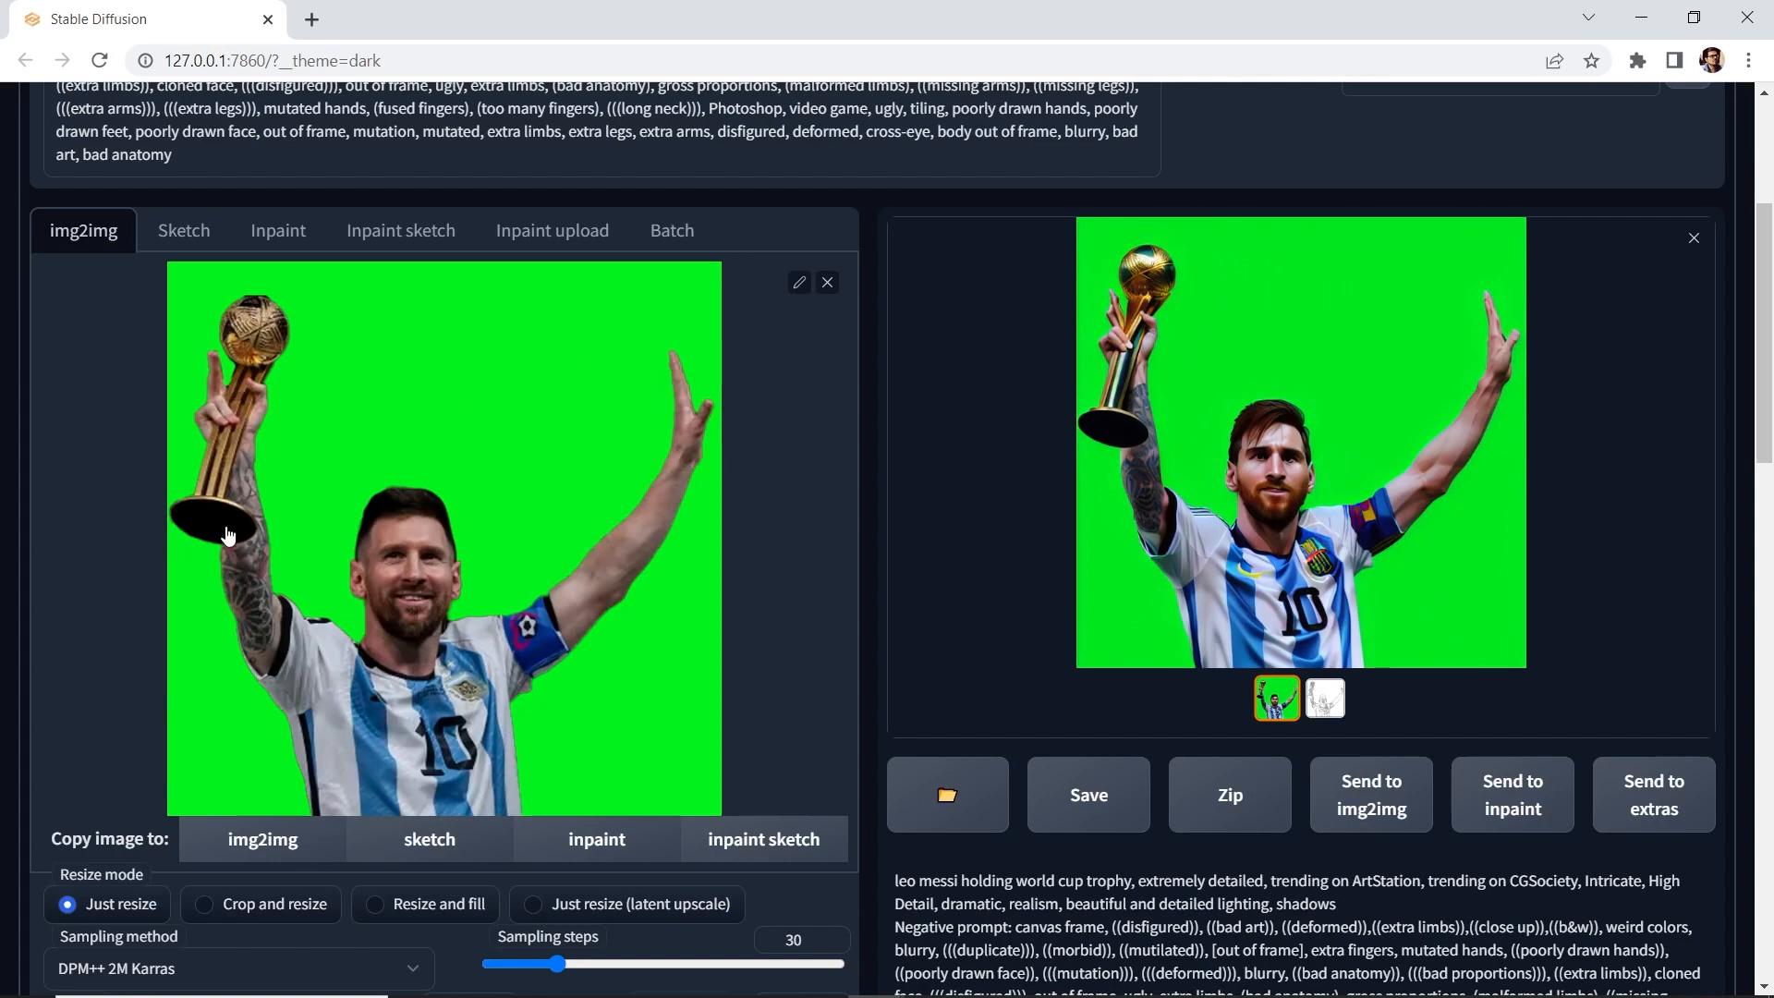
click(1324, 698)
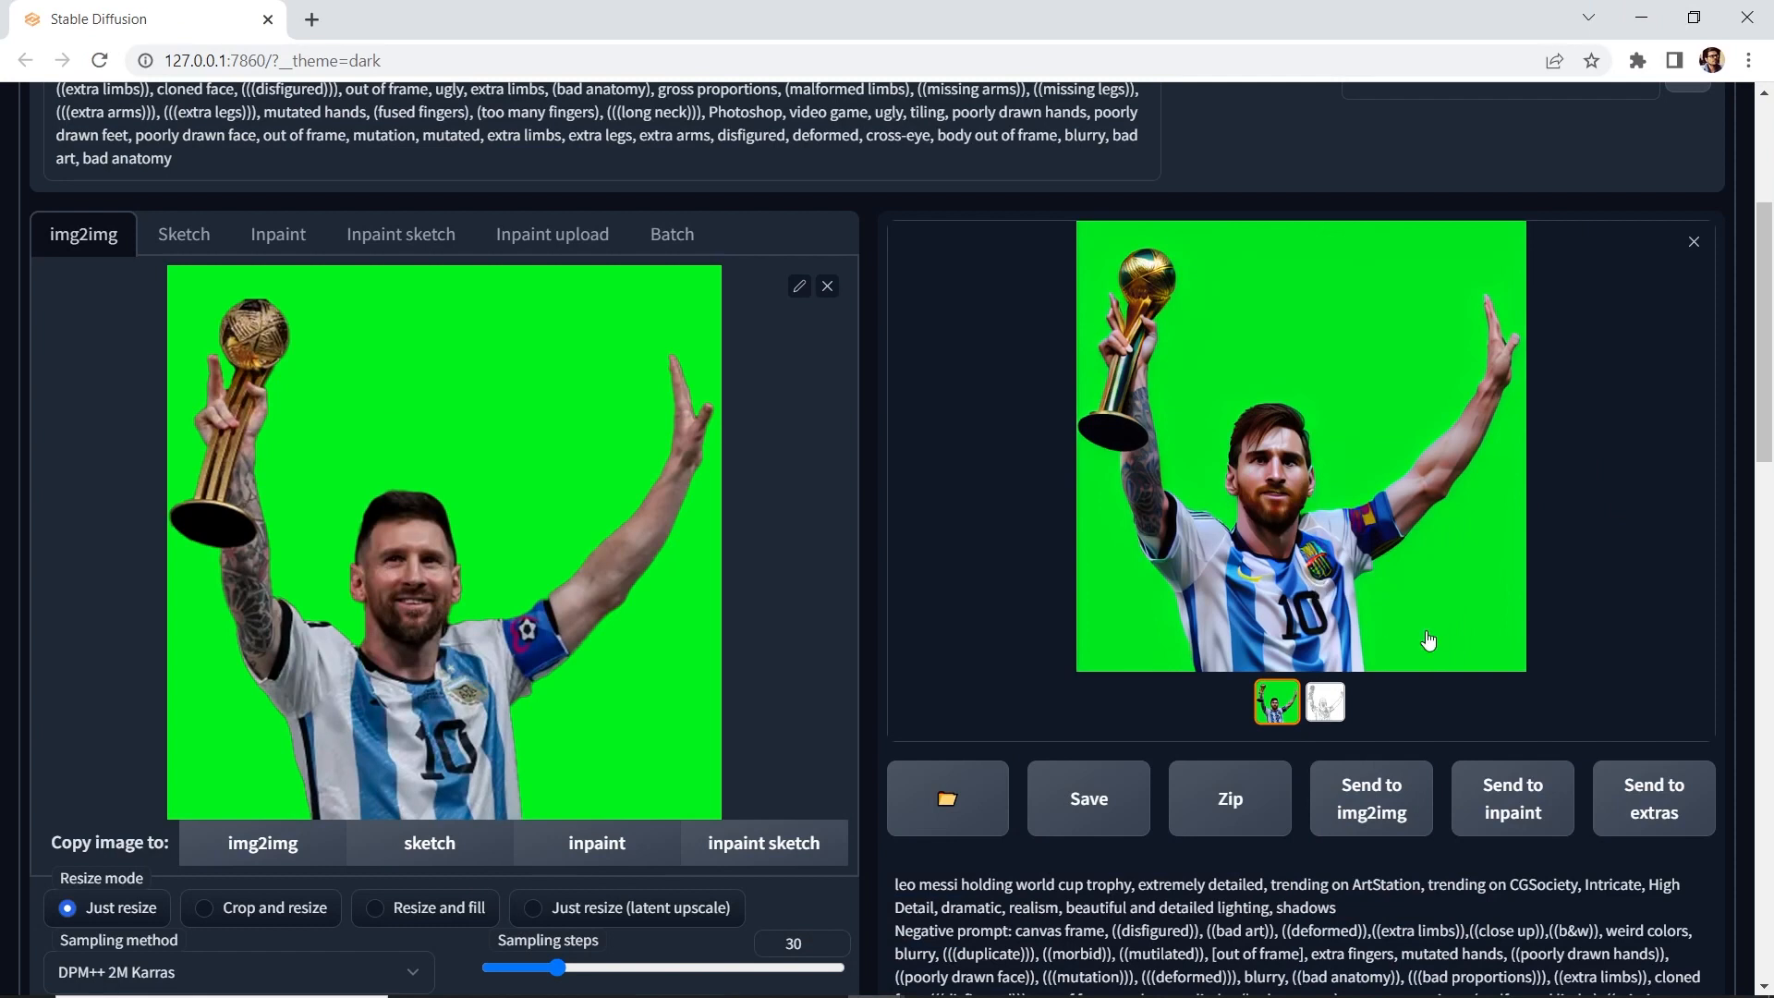
Send the image to Inpaint, shrink the brush, and paint a mask over Messi's eyes.
click(1493, 812)
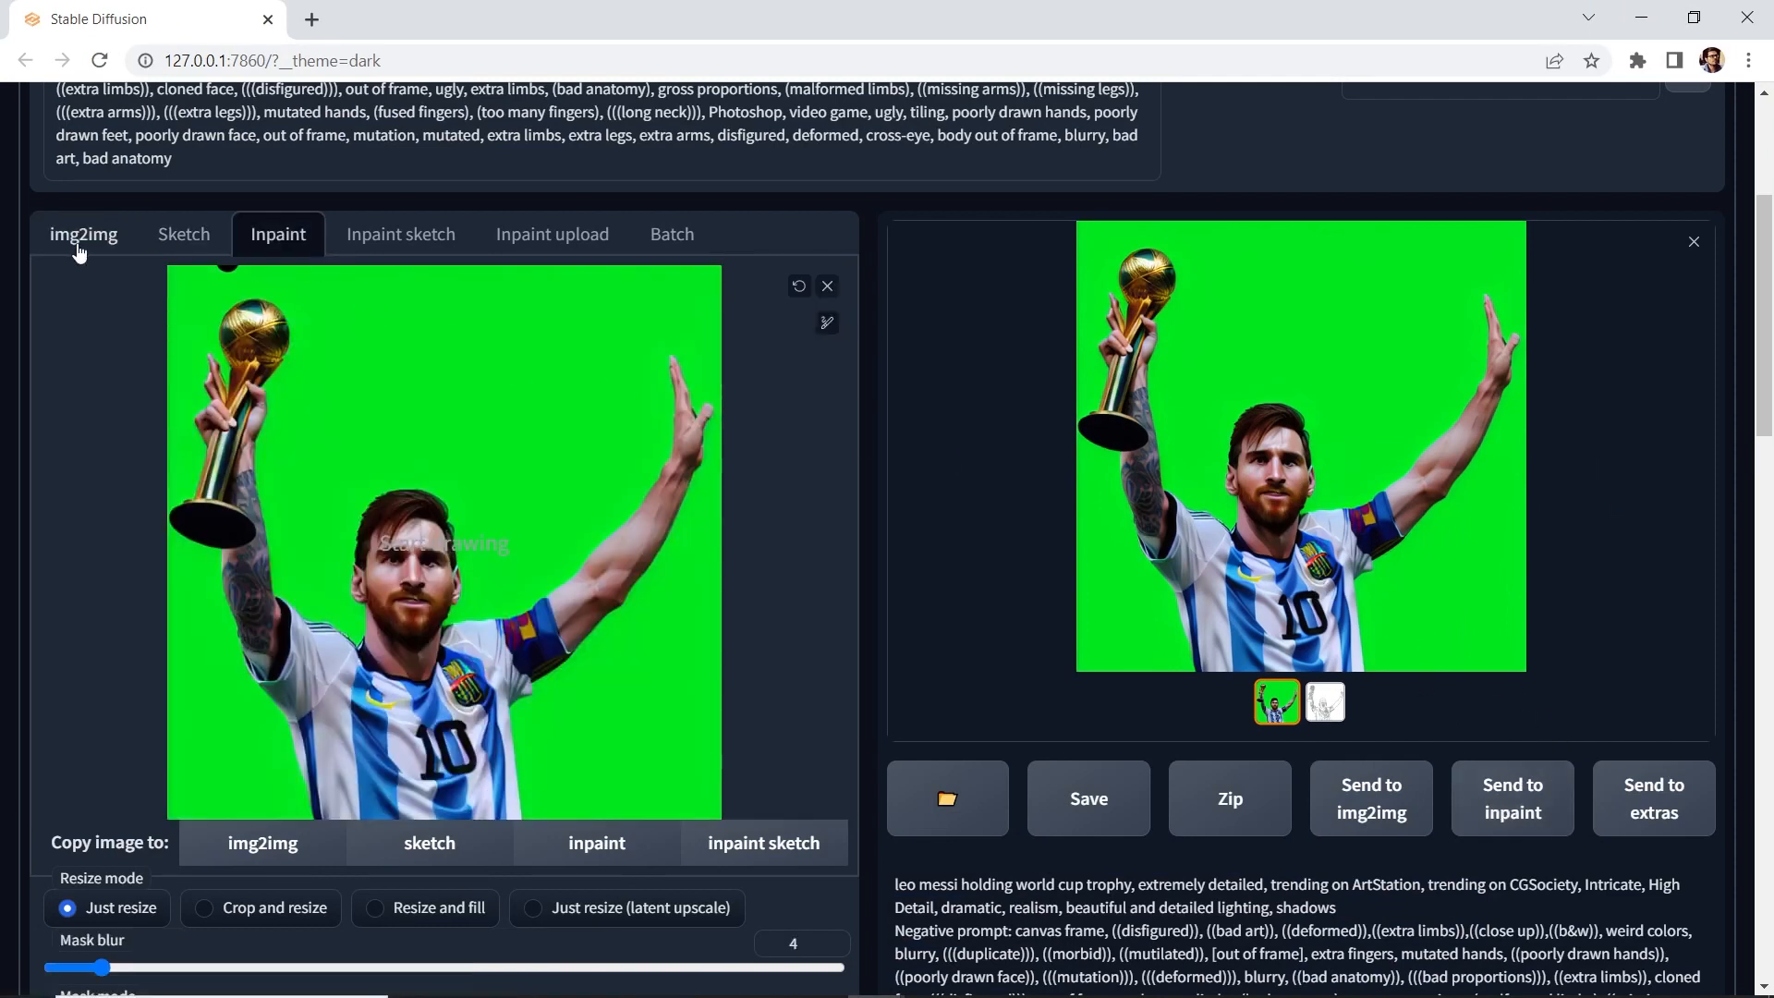
click(84, 235)
click(278, 235)
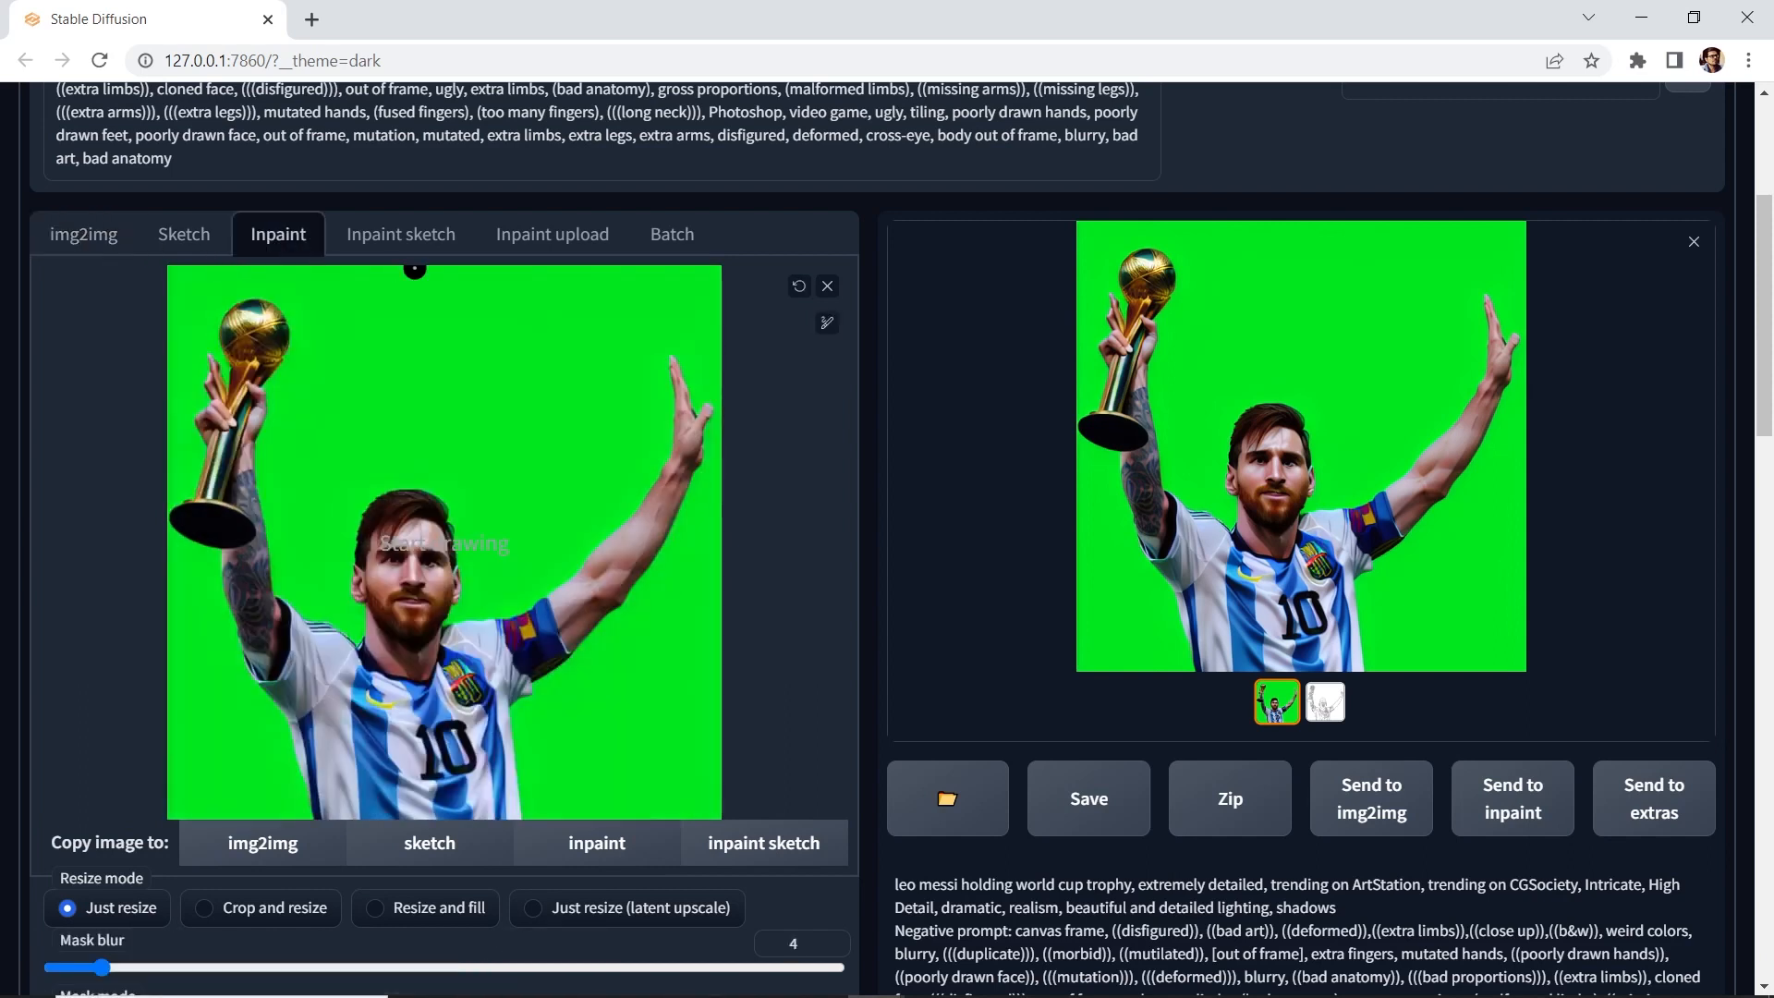
drag(450, 416, 589, 478)
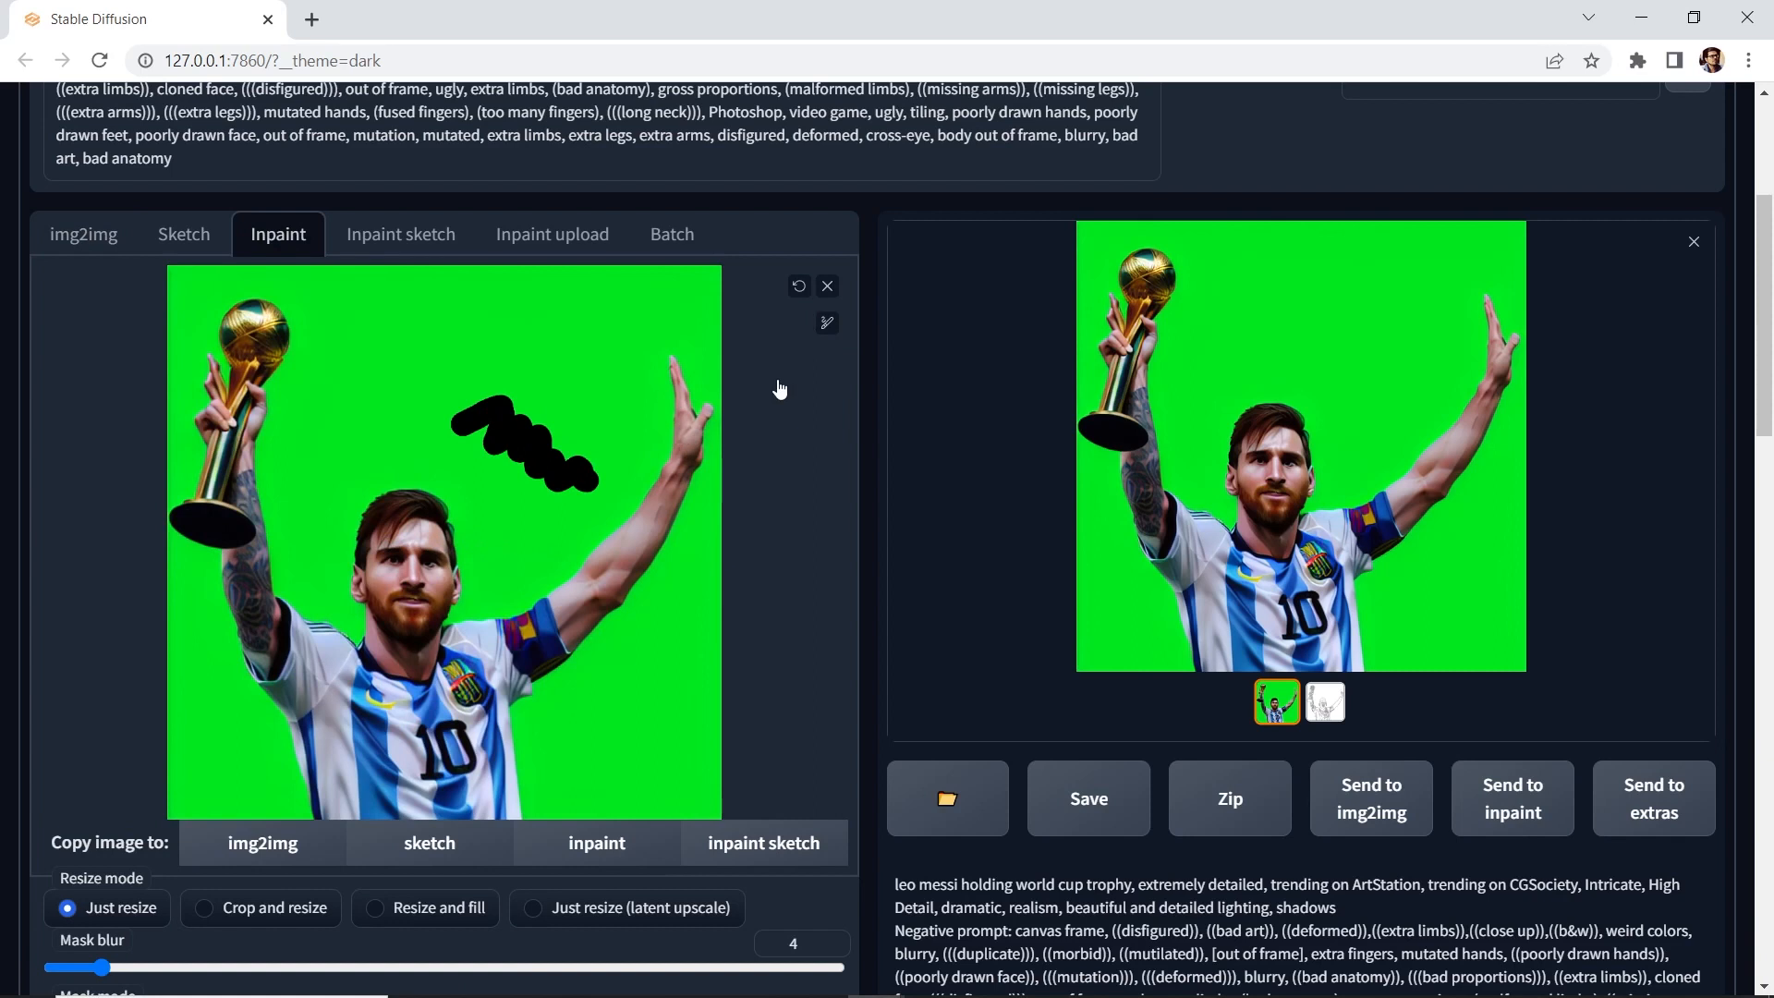
click(800, 288)
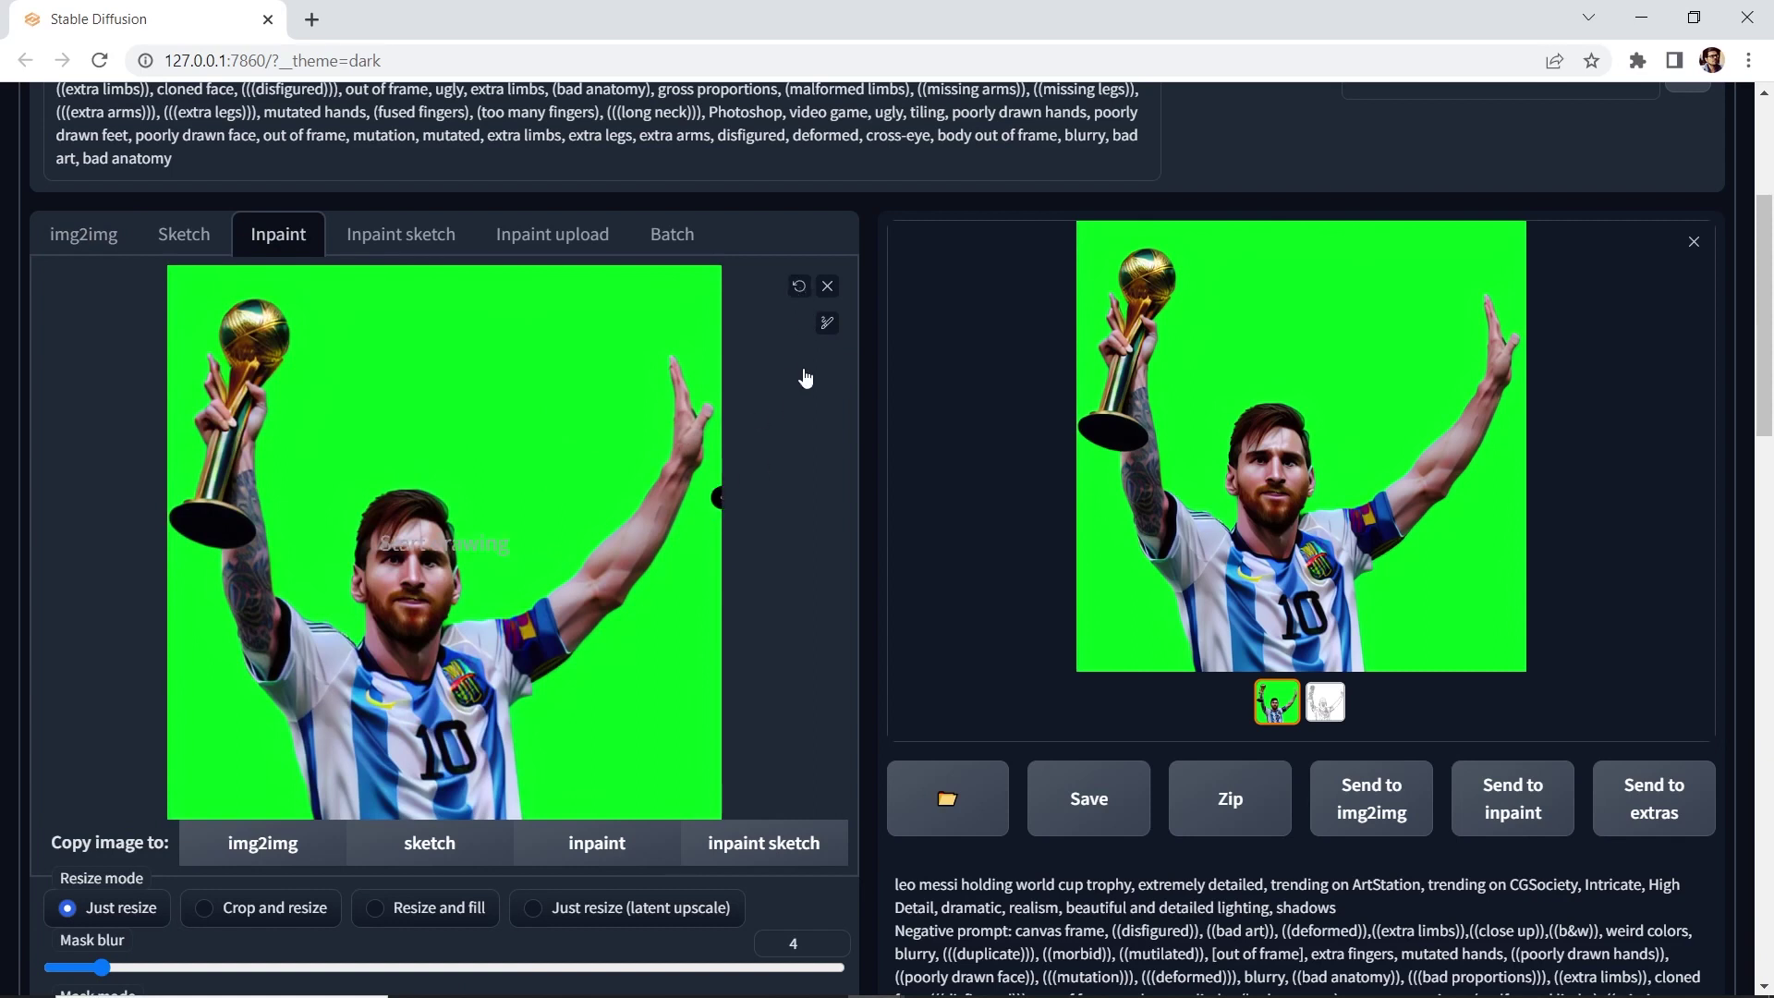
click(827, 324)
drag(770, 335, 706, 333)
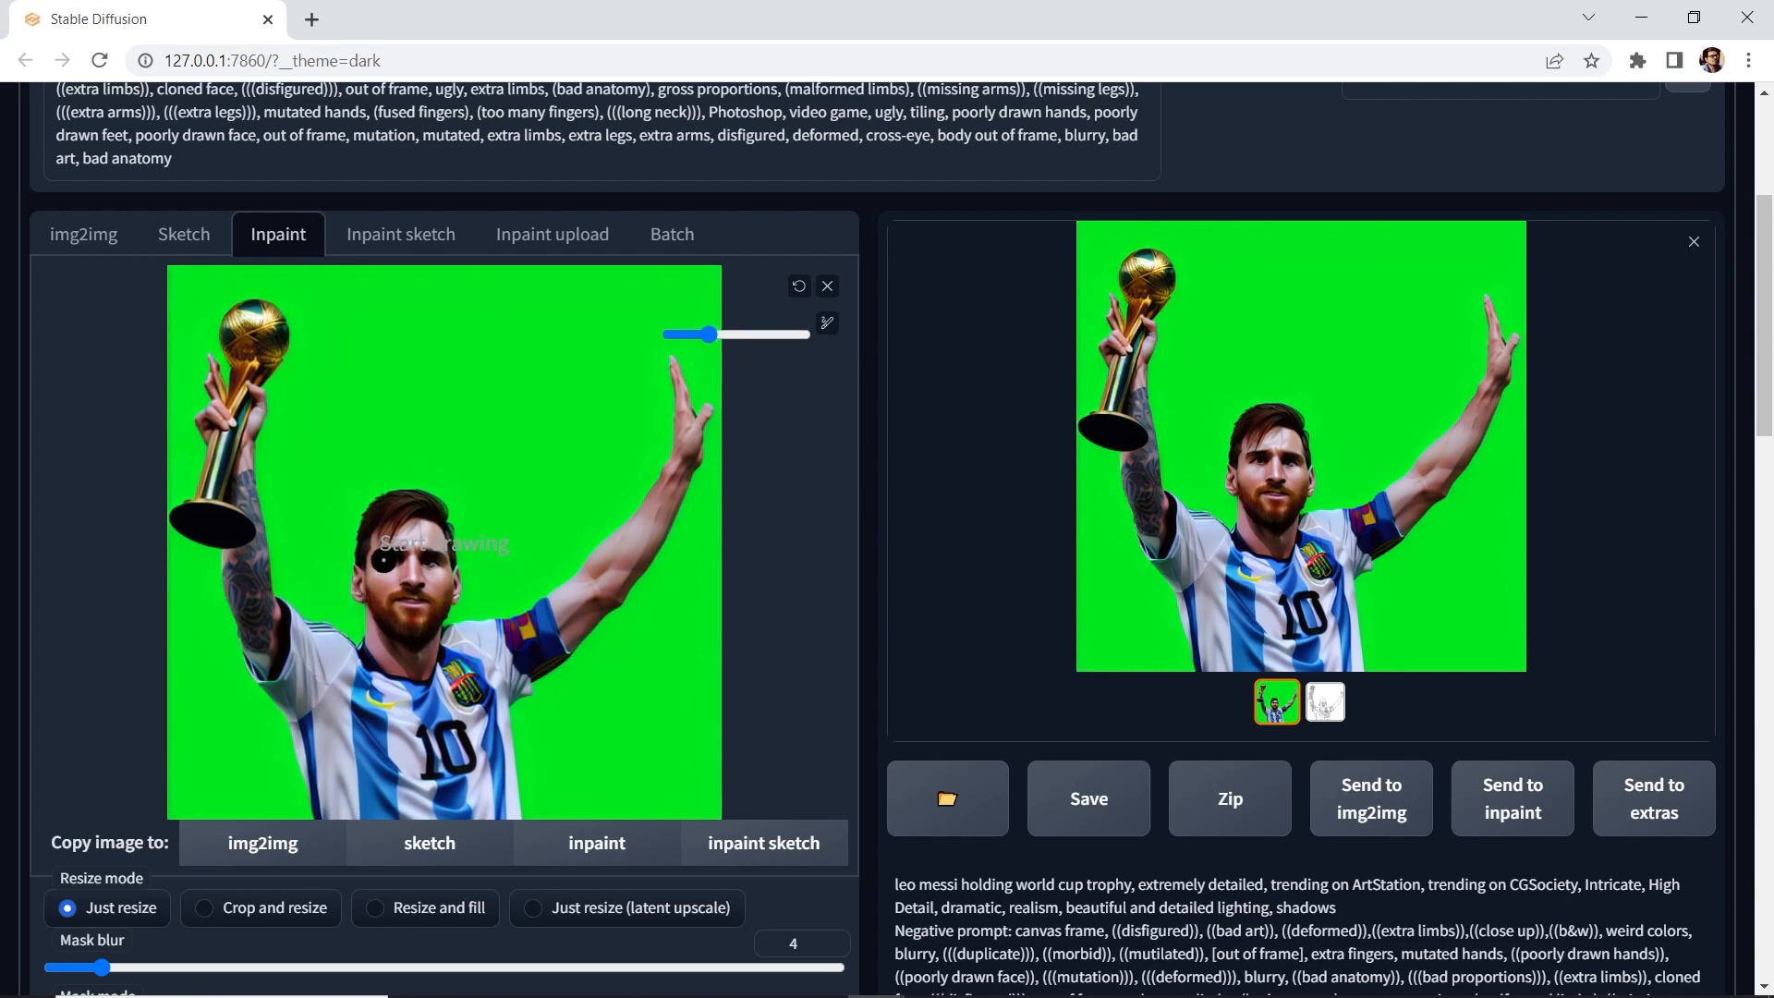
drag(384, 558, 393, 562)
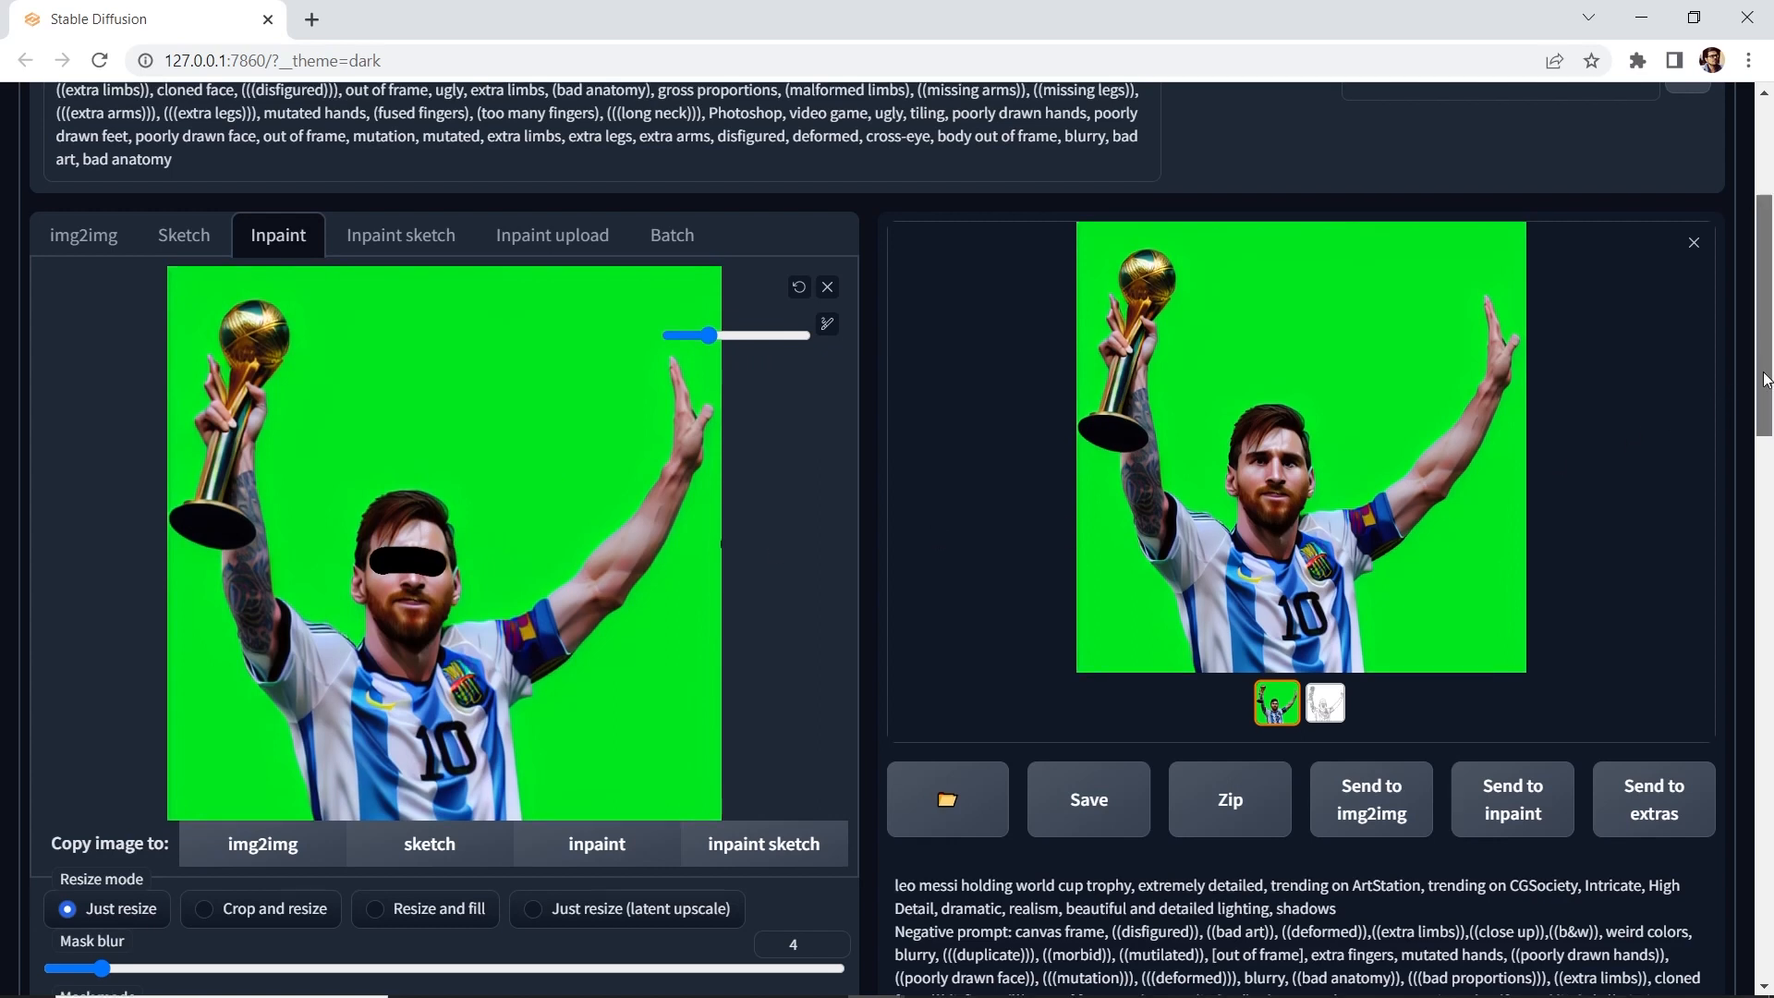
drag(1765, 371, 1747, 482)
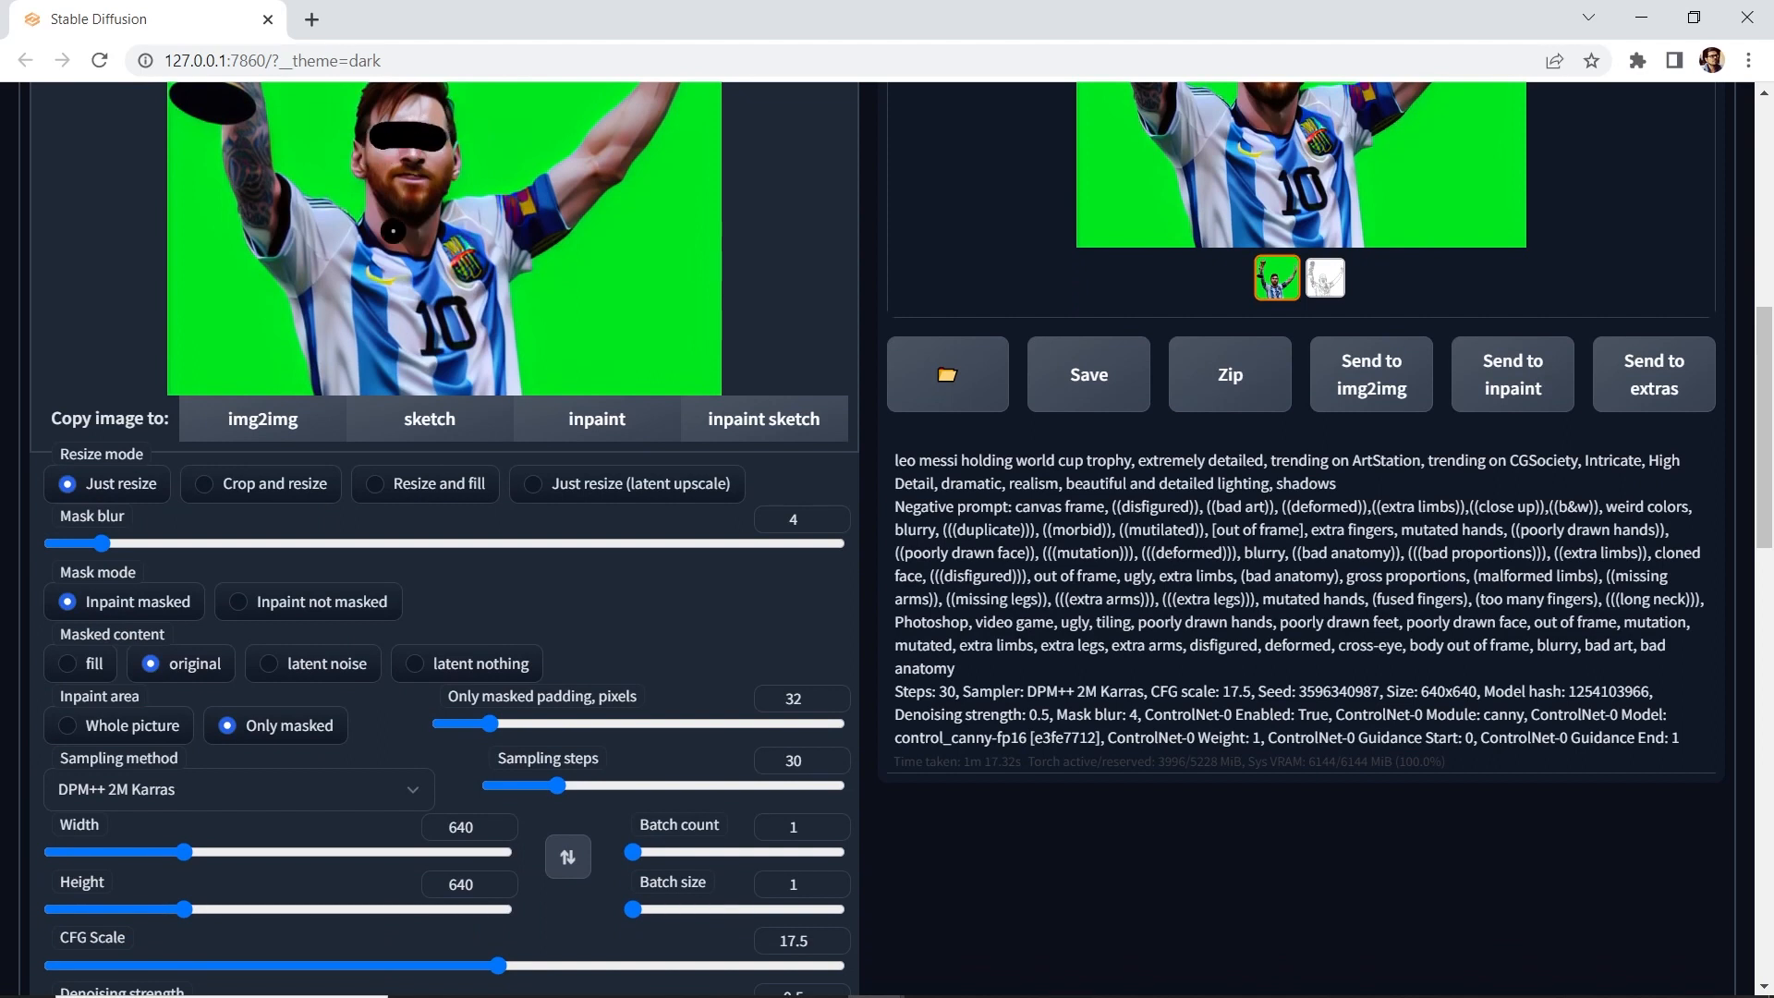
Set Mask mode to inpaint masked and Inpaint area to only the masked region.
click(240, 599)
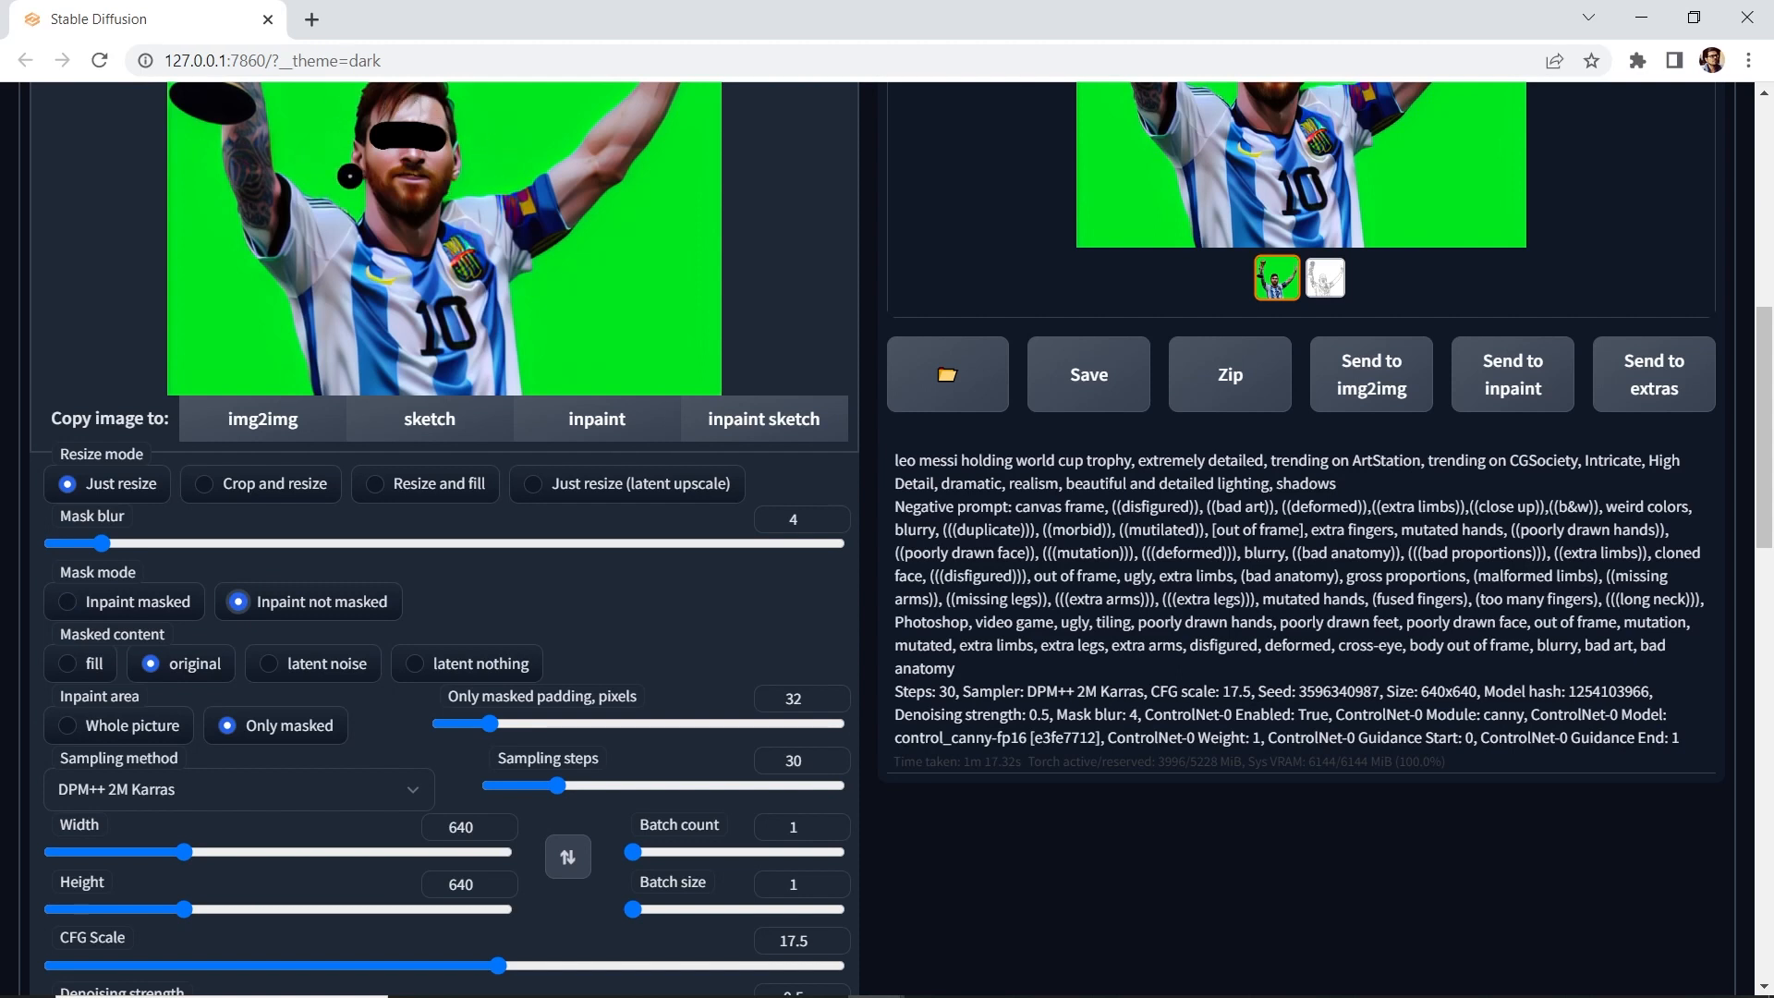
click(72, 603)
click(97, 729)
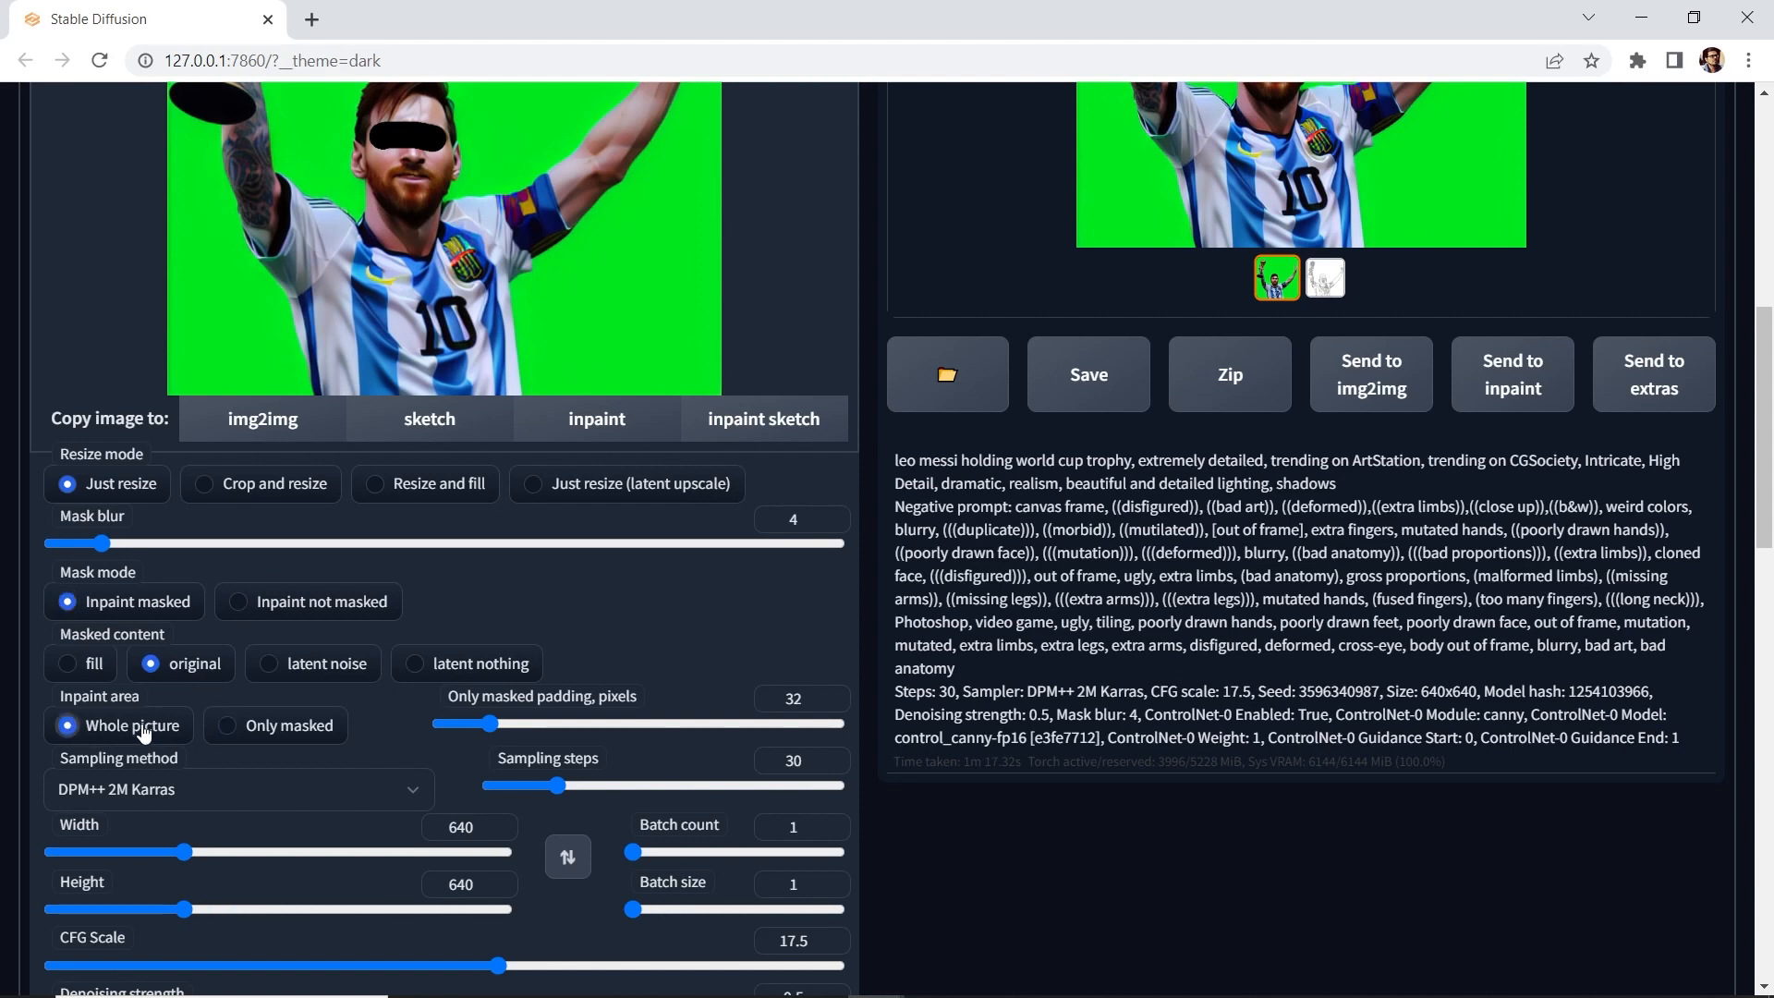
click(232, 728)
drag(1764, 539, 1749, 798)
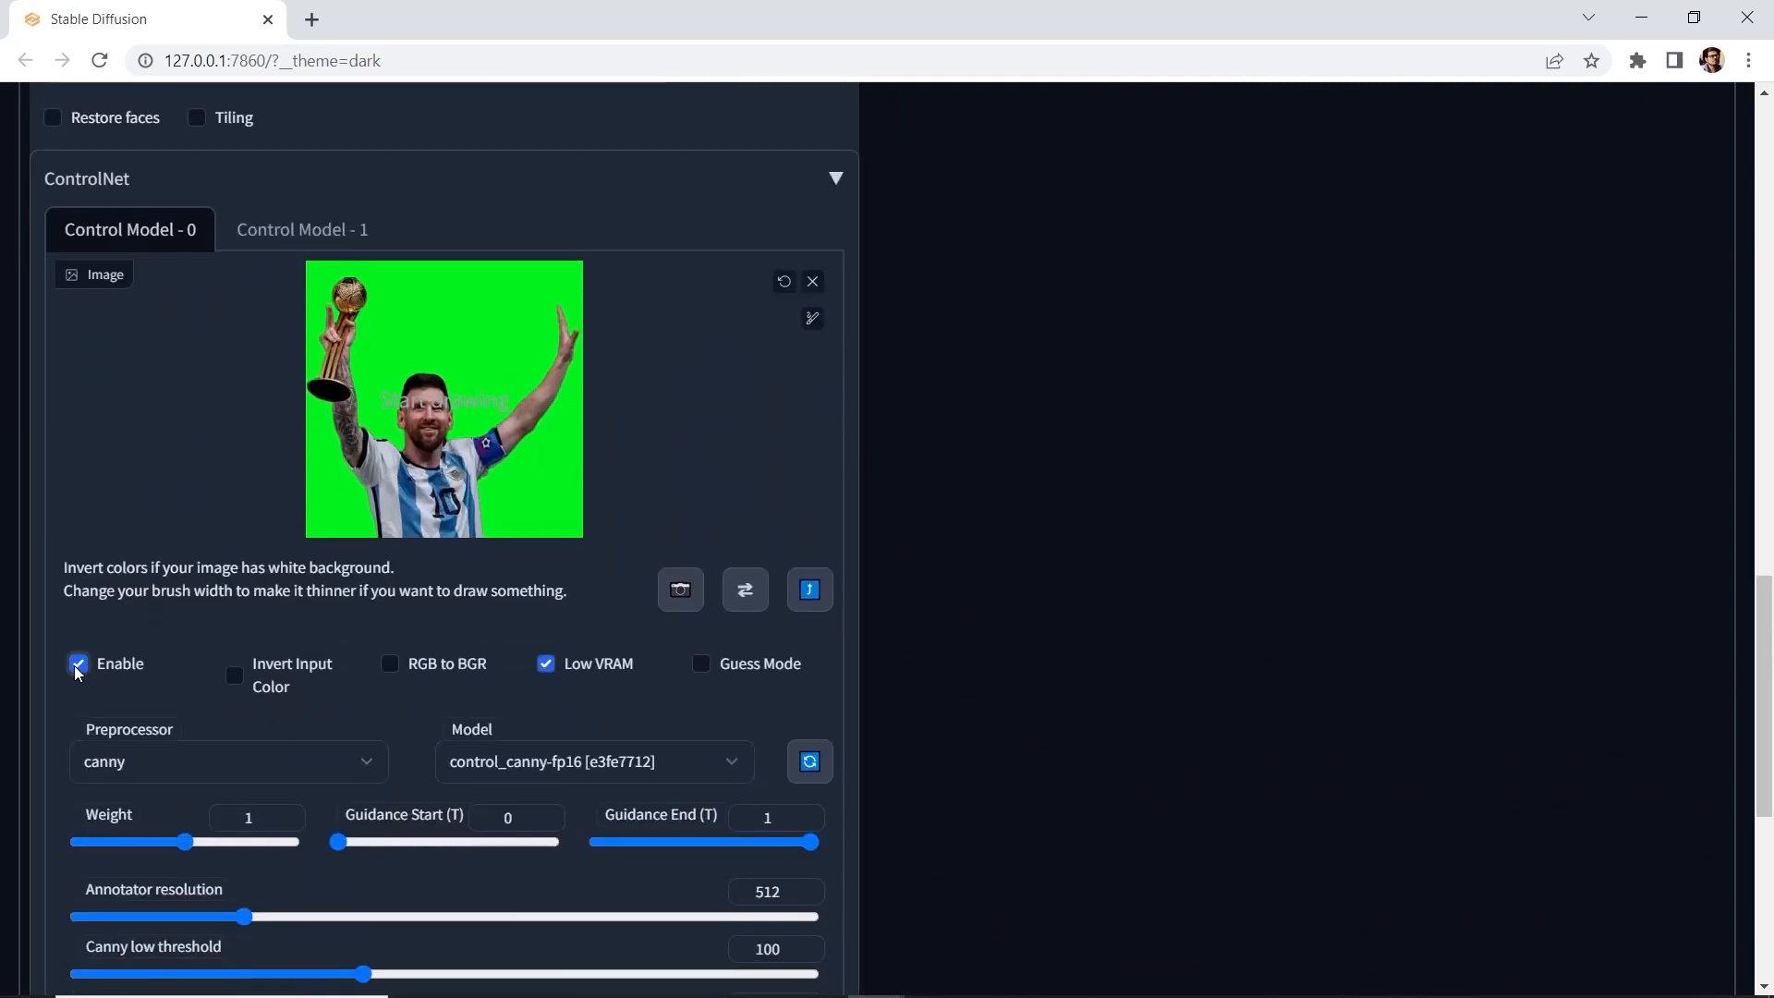
drag(1757, 640, 1748, 451)
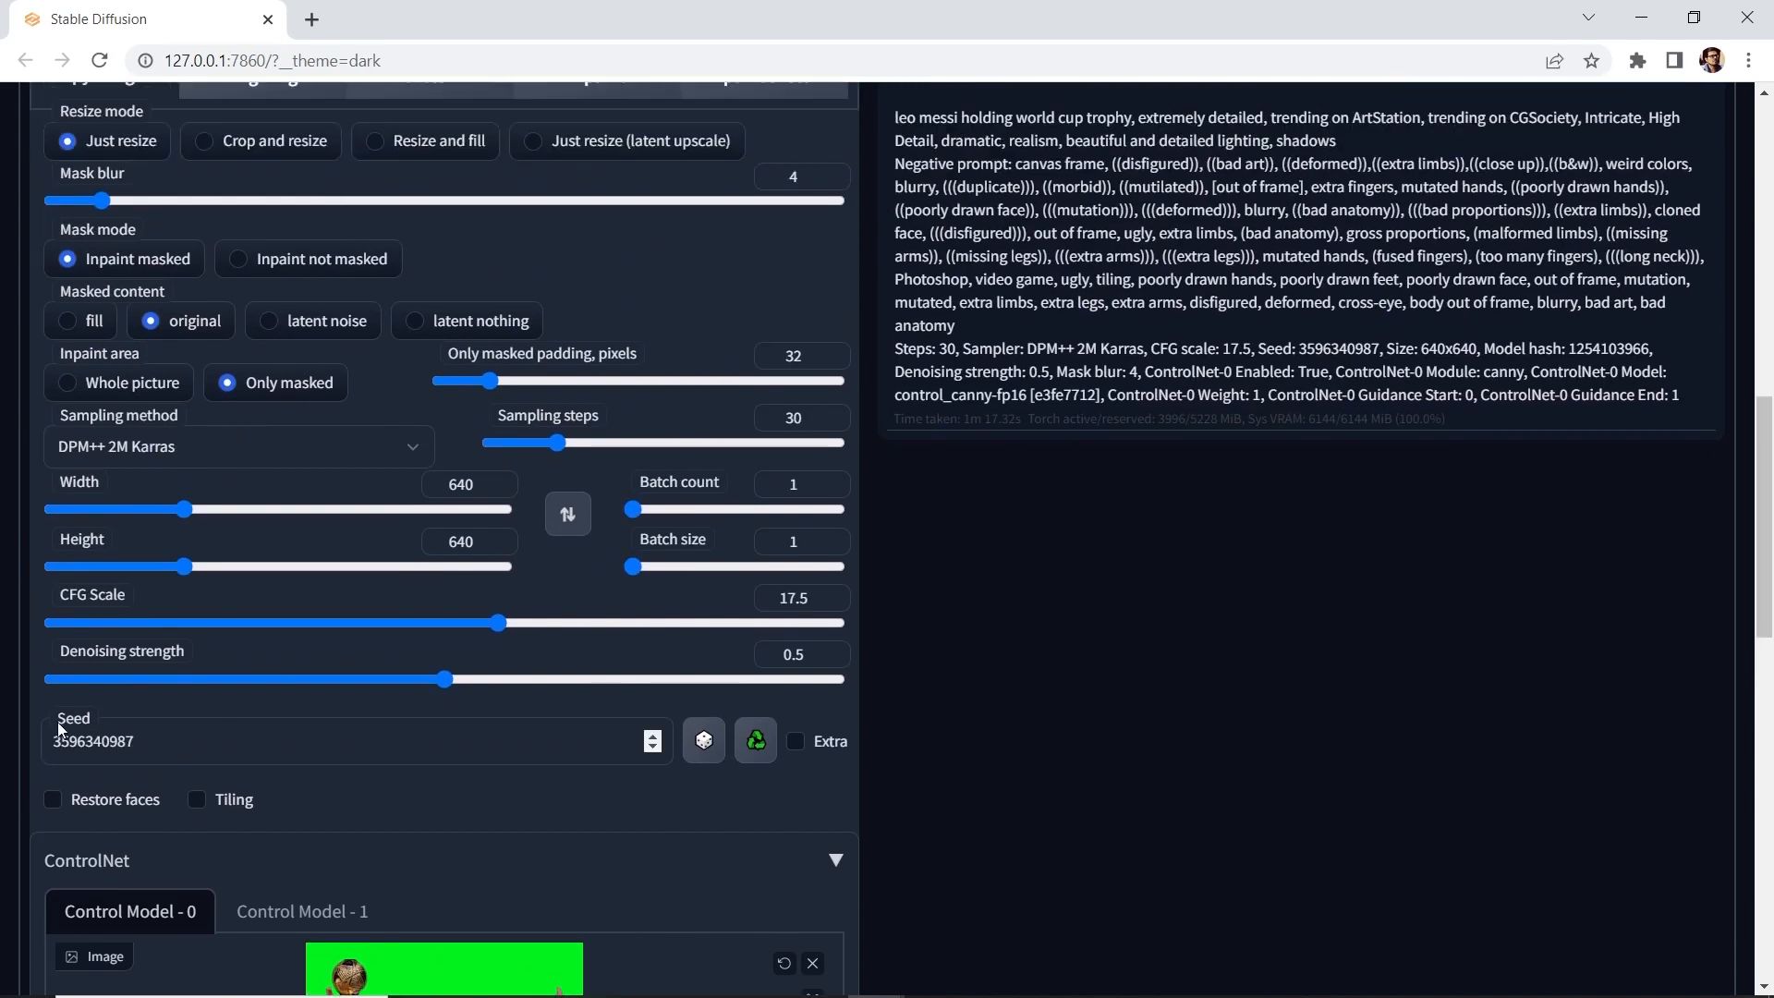
mouse_move(797, 418)
drag(1763, 485, 1756, 139)
click(205, 218)
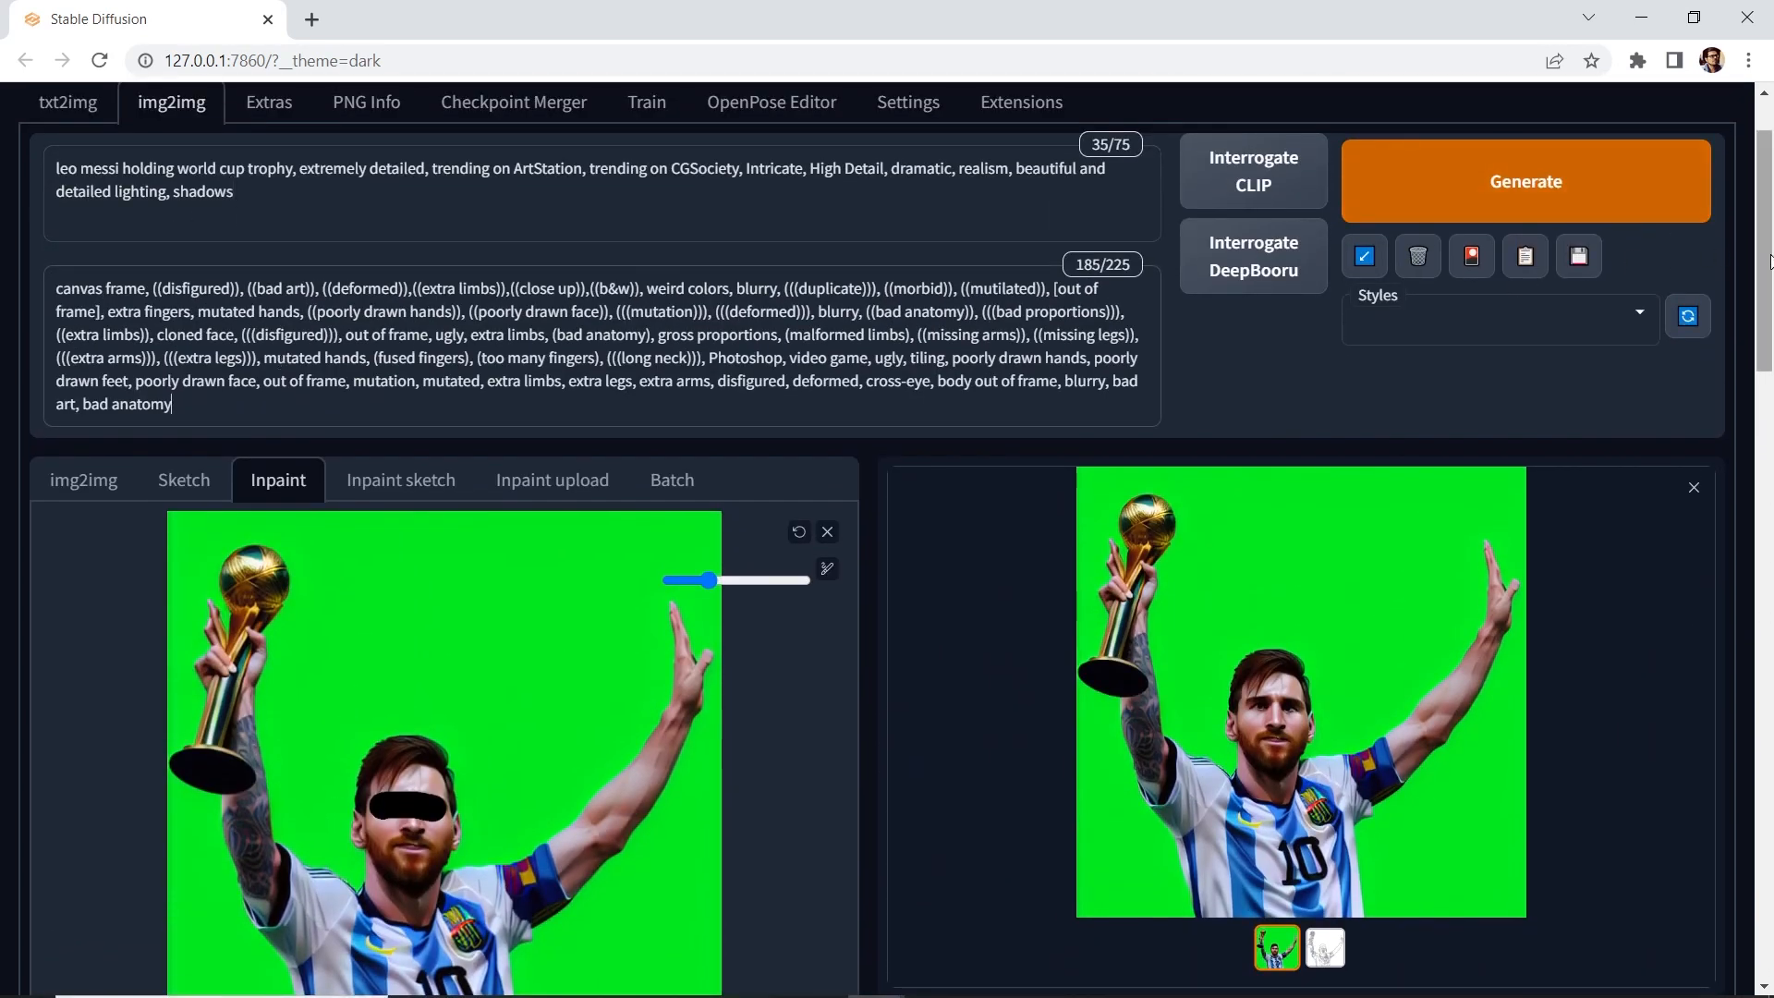
scroll(1704, 248, down, 1)
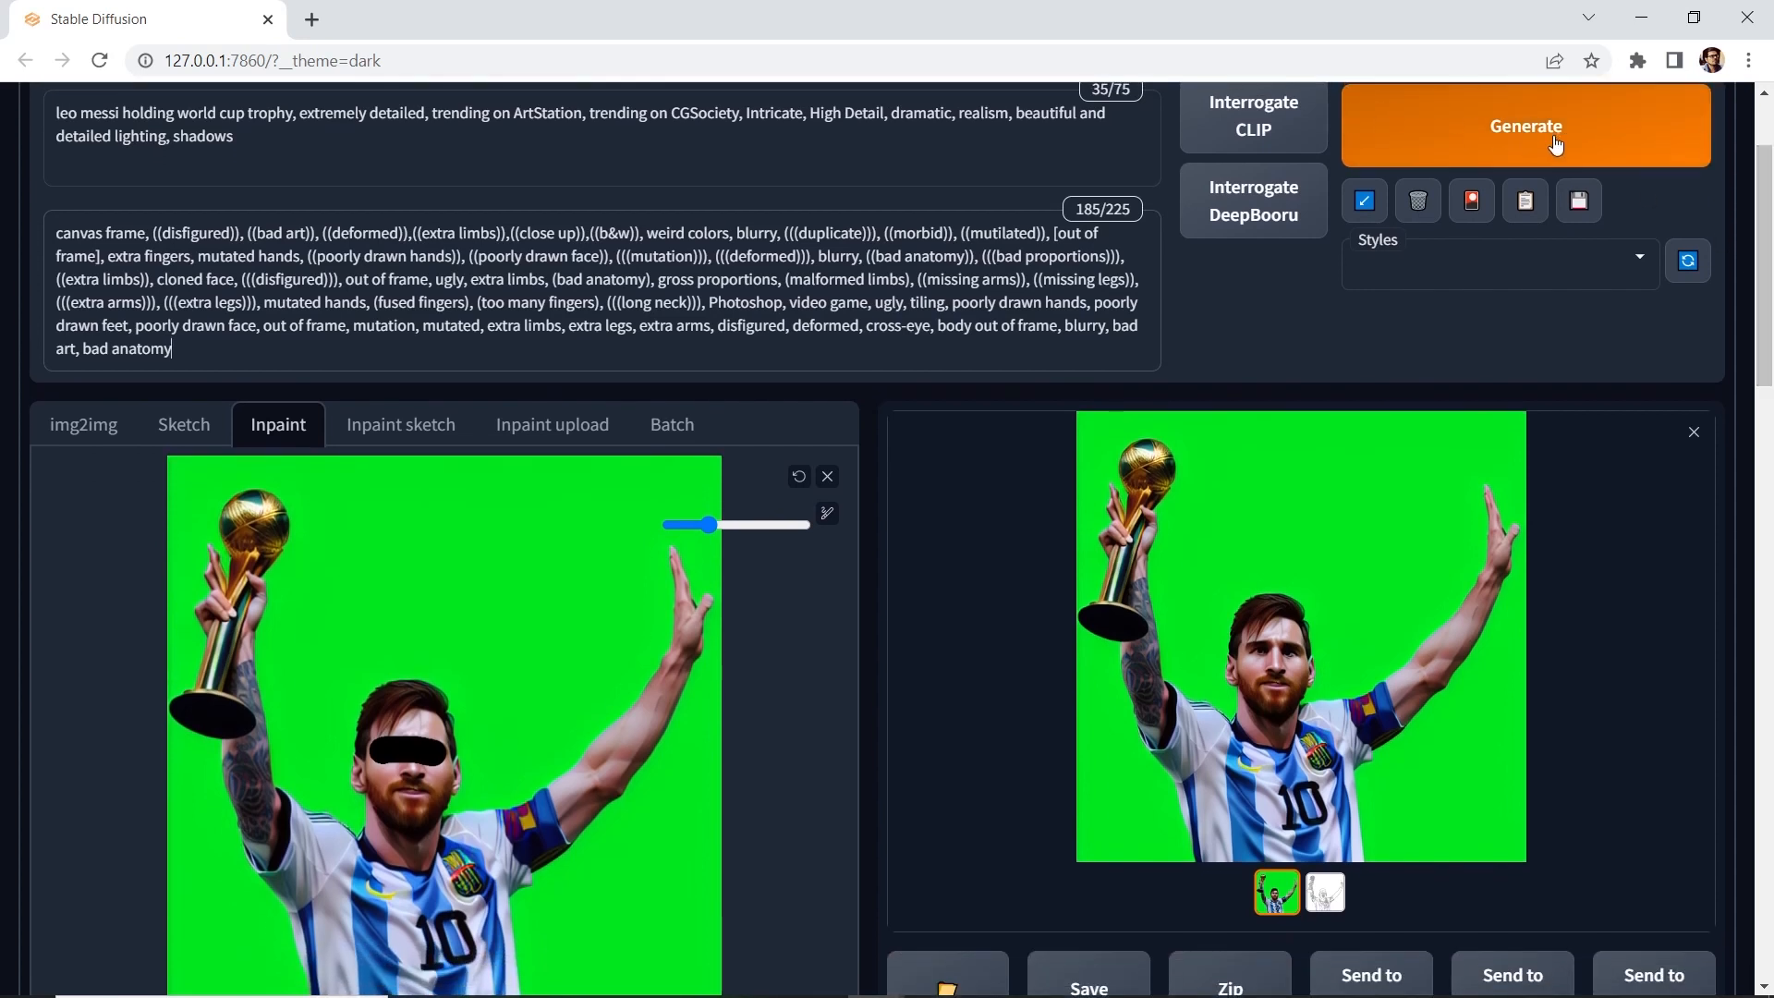
Inpaint the masked eyes and review the result full size.
click(1615, 141)
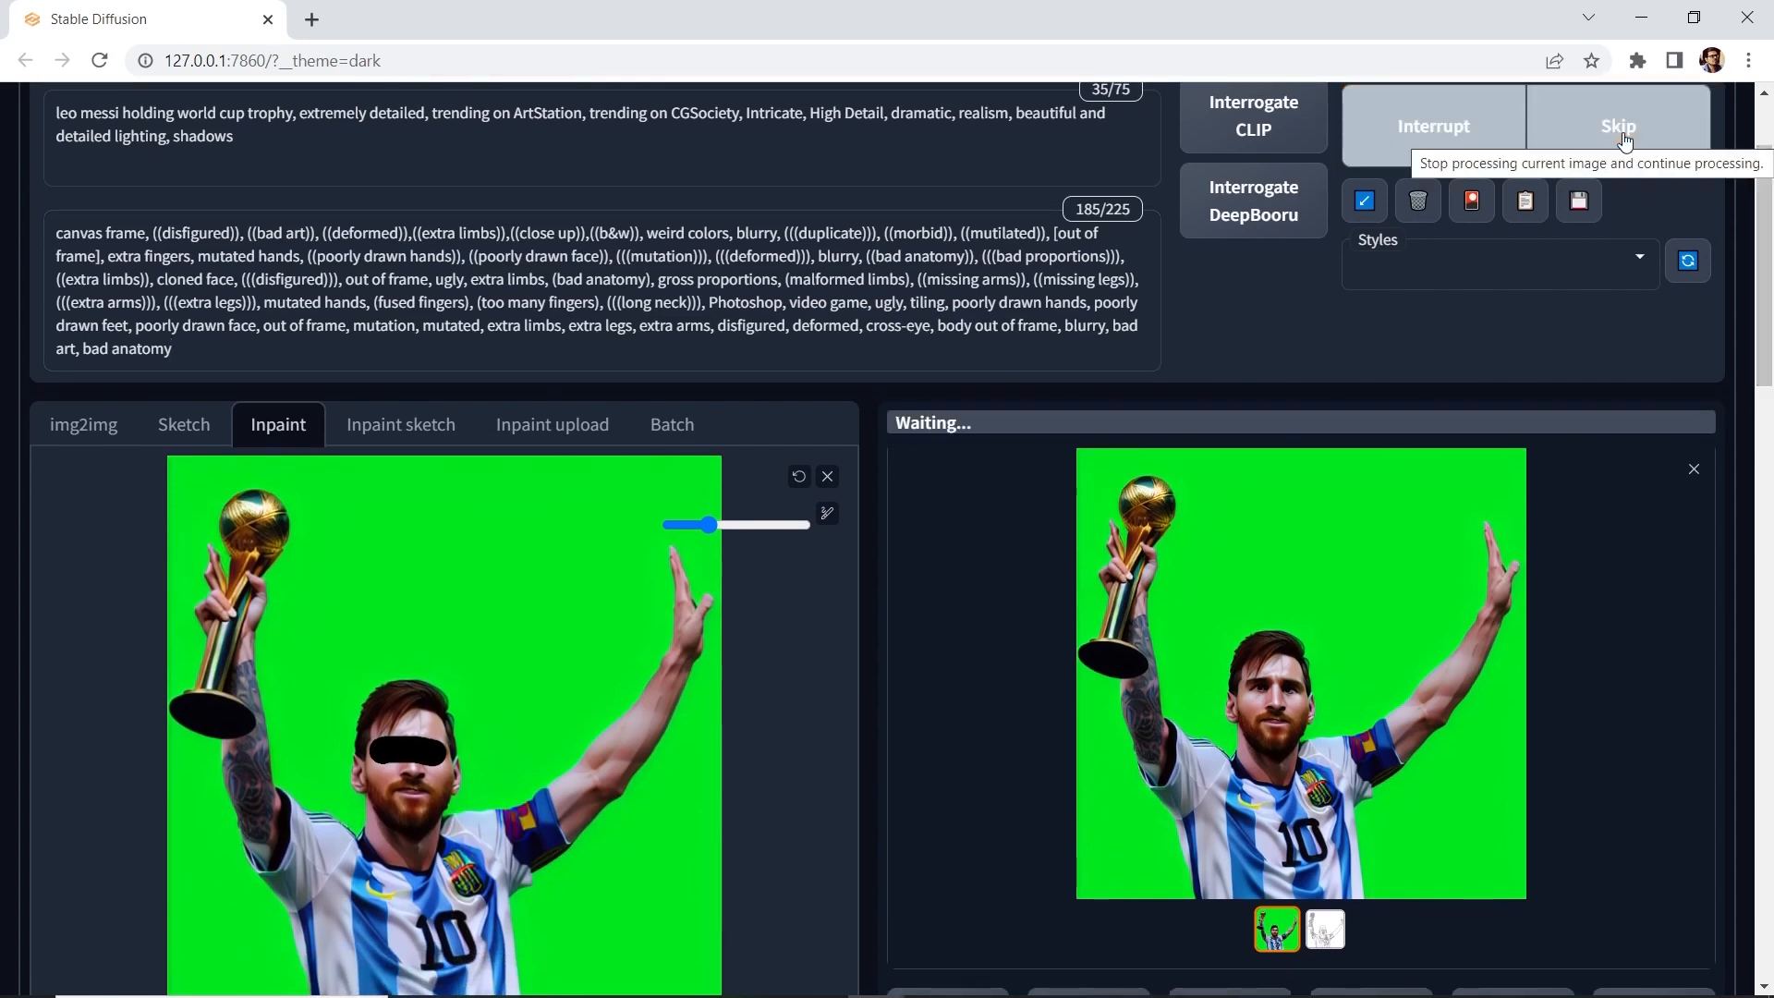
scroll(1764, 371, down, 1)
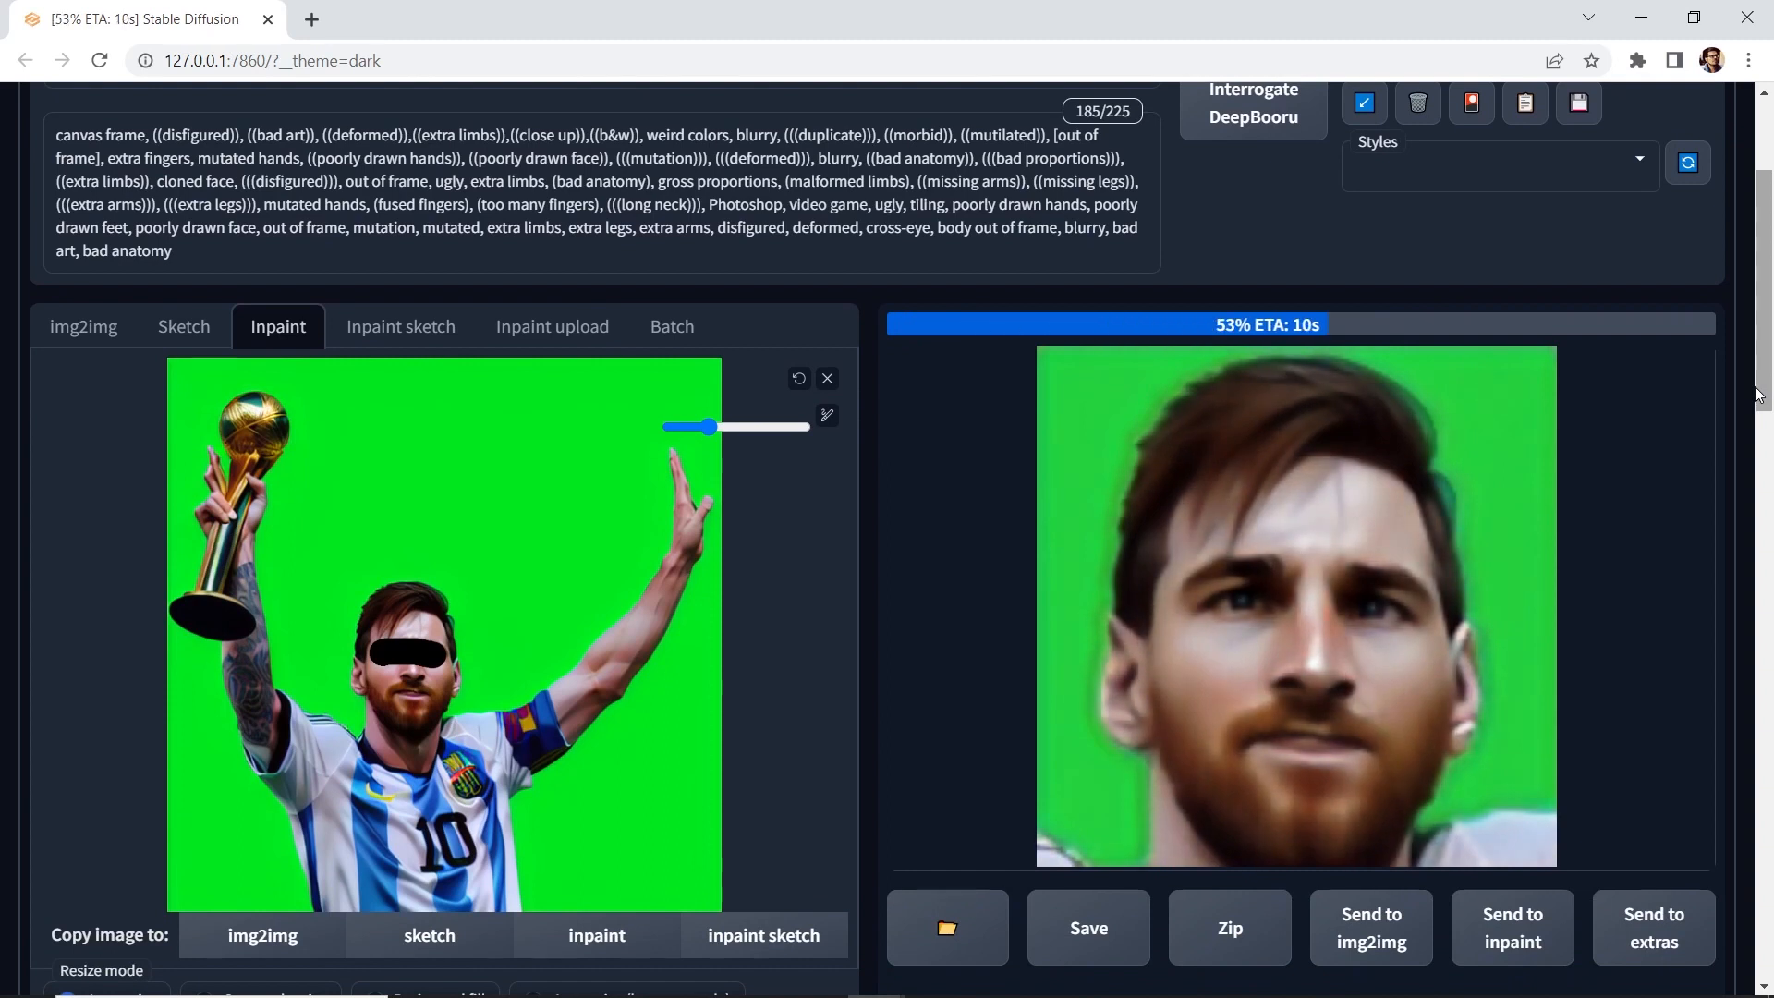
click(1286, 602)
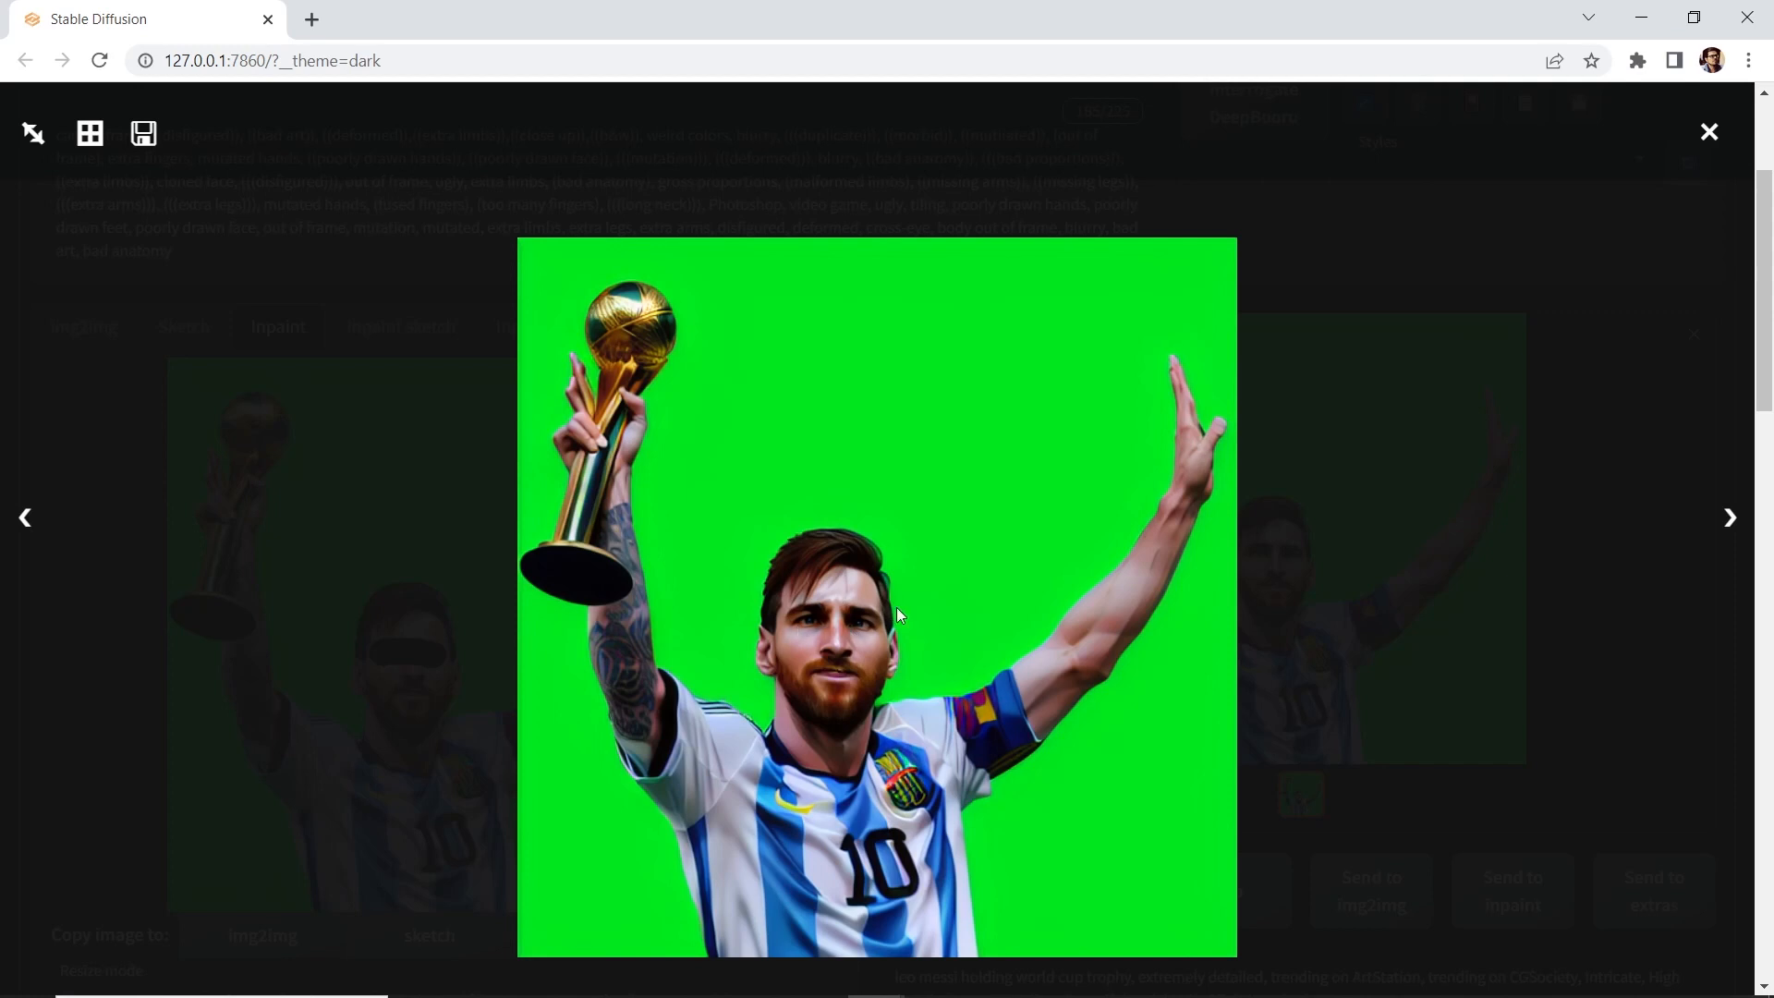
click(1711, 136)
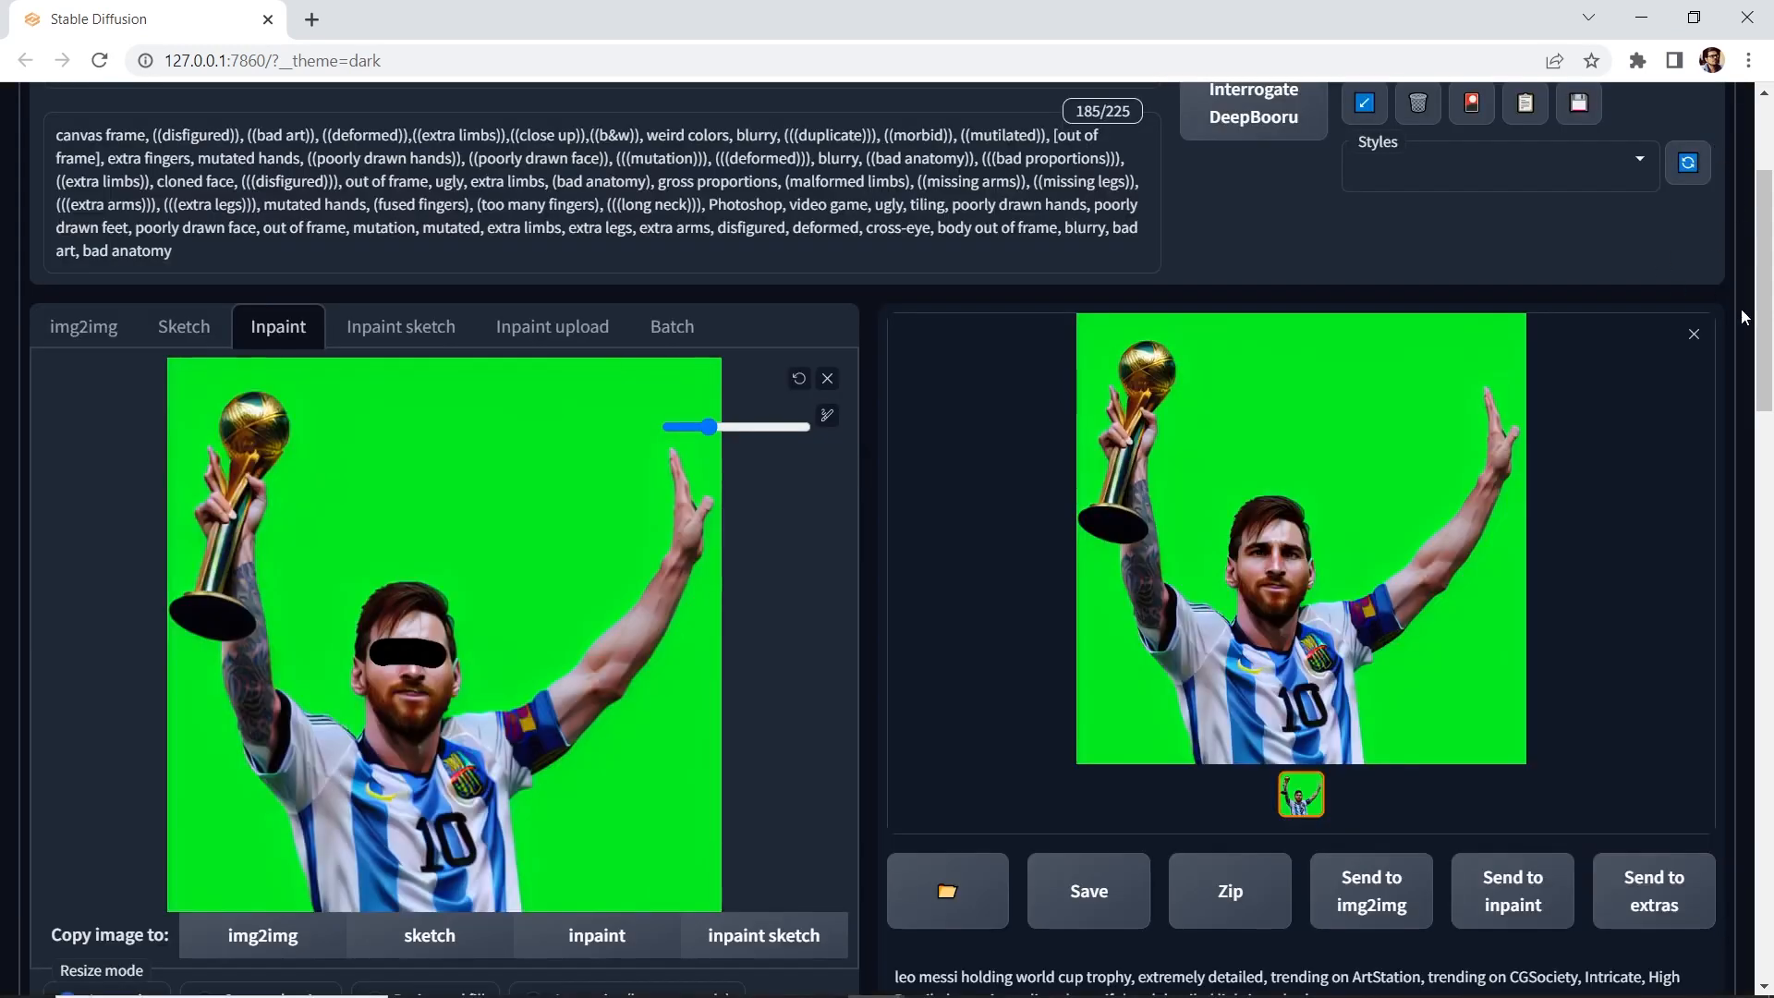
drag(1763, 325, 1763, 255)
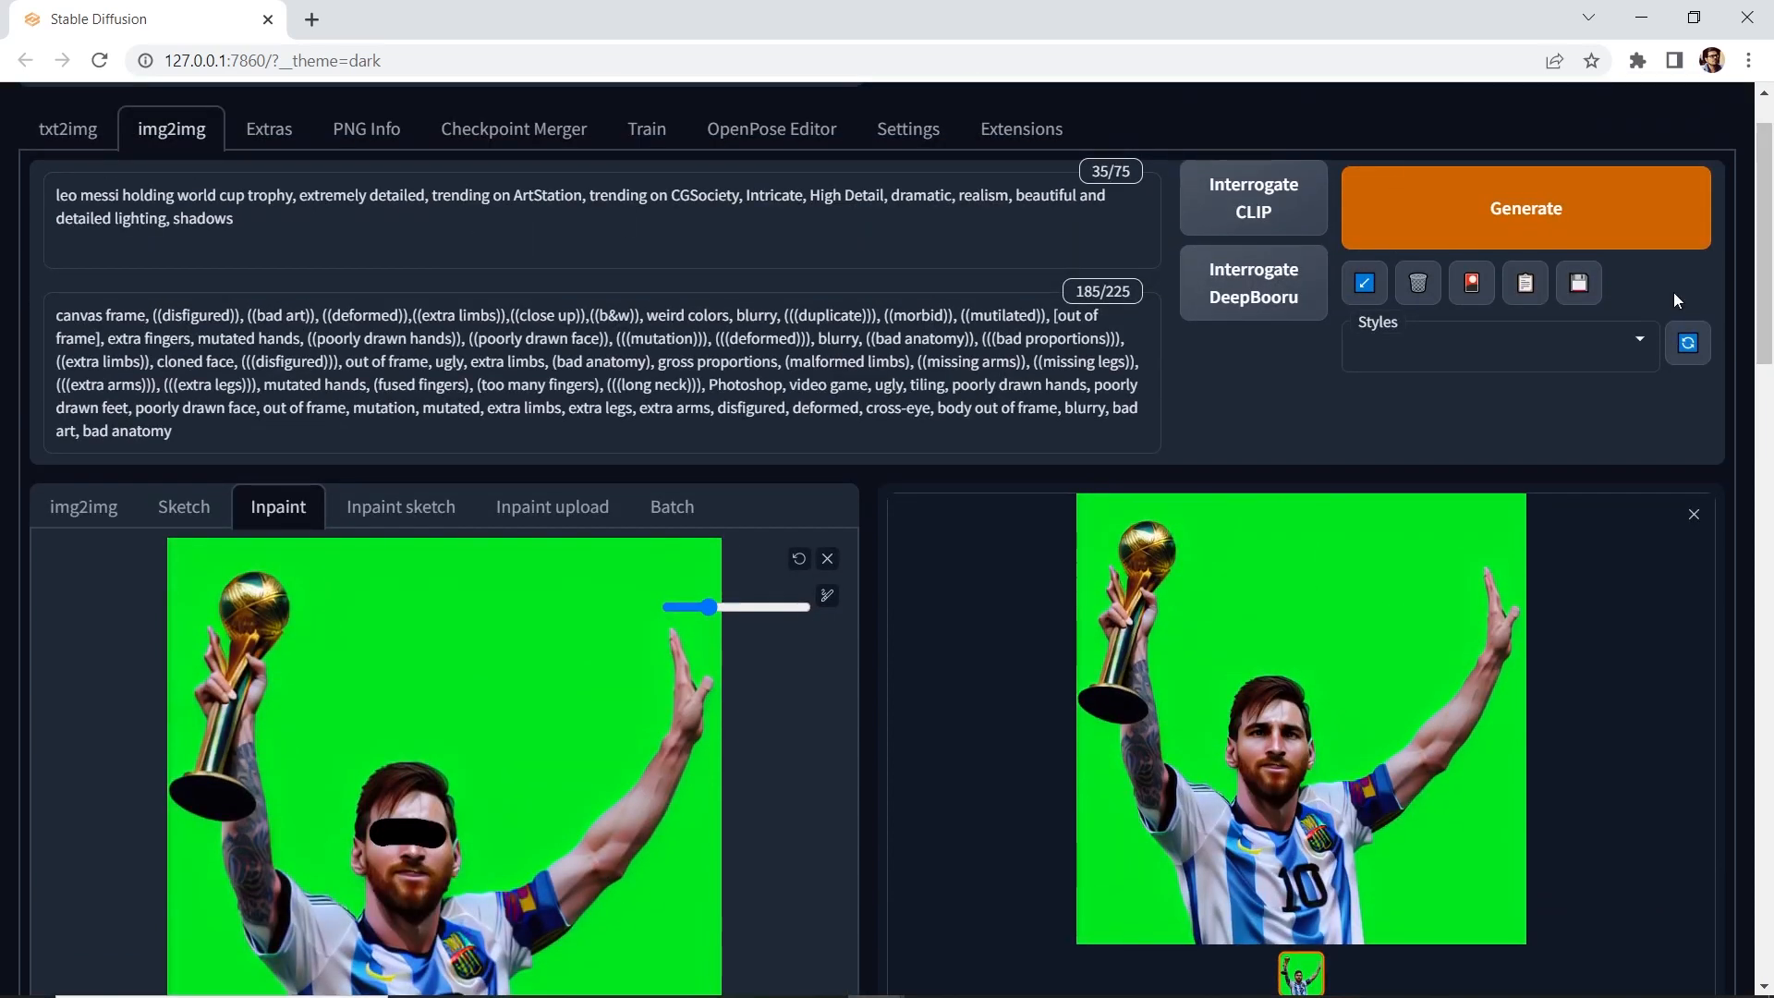
mouse_move(1761, 332)
mouse_down()
mouse_move(1732, 537)
mouse_move(1578, 543)
mouse_up()
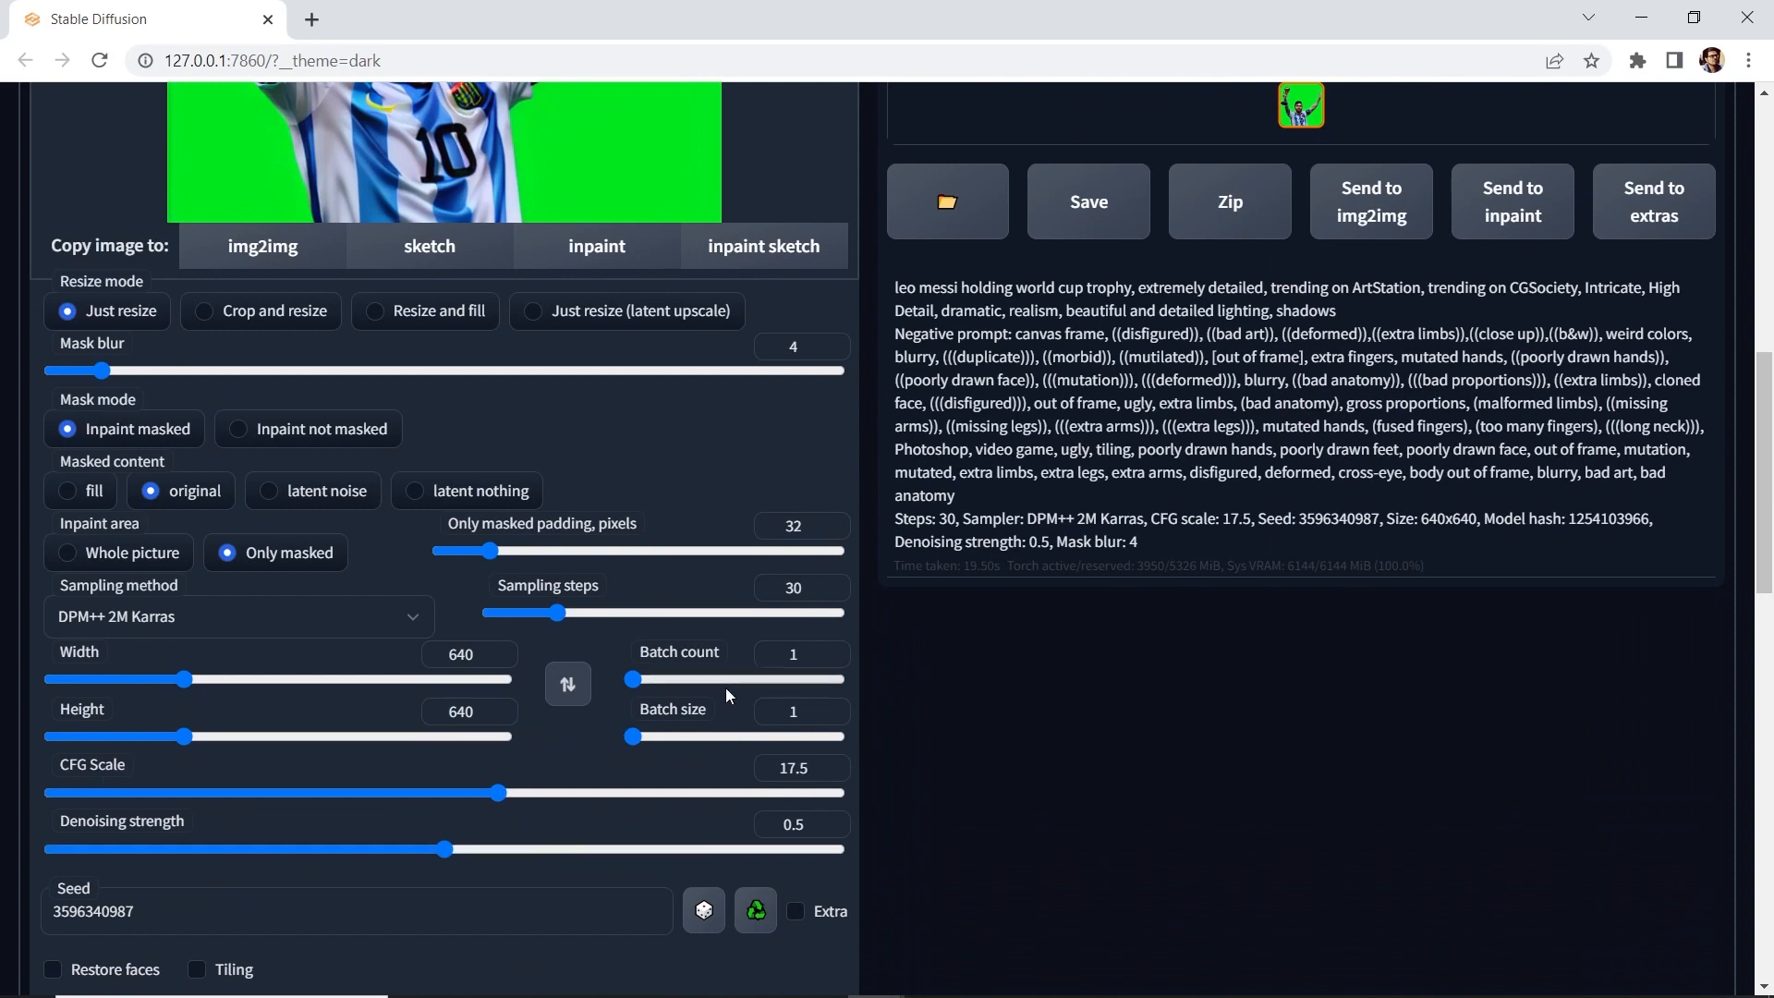
drag(1764, 485, 1764, 306)
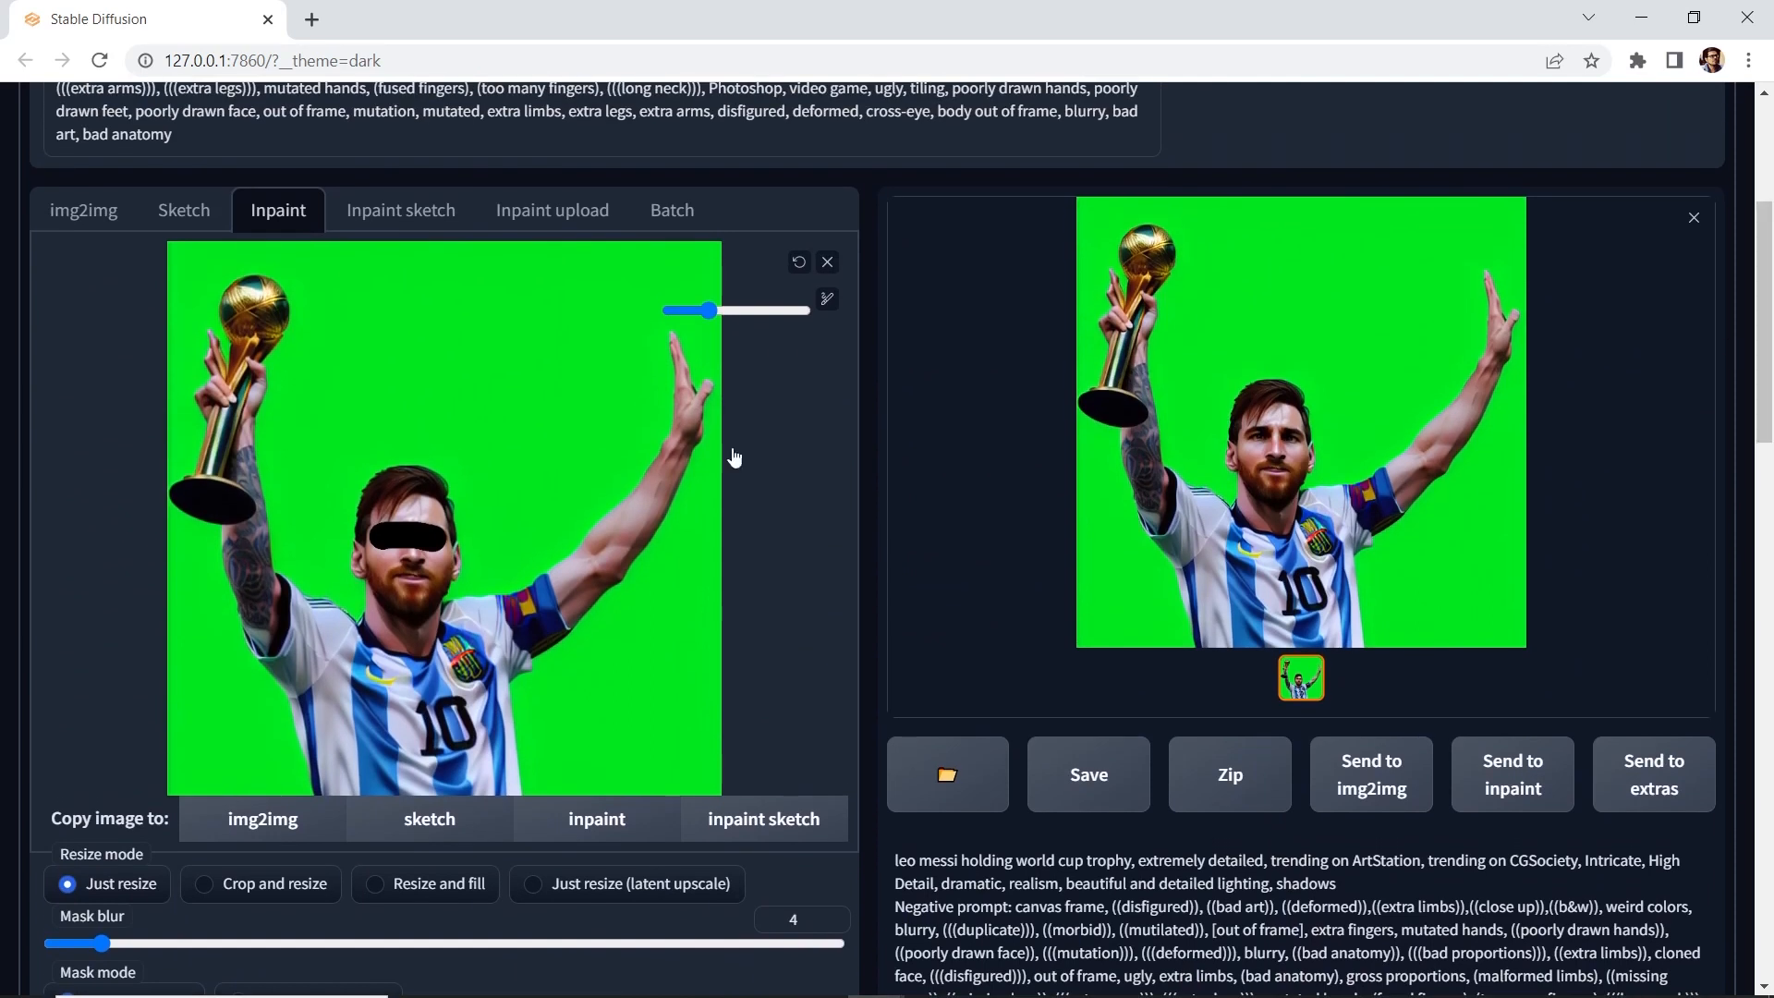
Load the latest result into Inpaint, clear the eye mask and mask the jersey badge instead.
click(1511, 780)
click(798, 263)
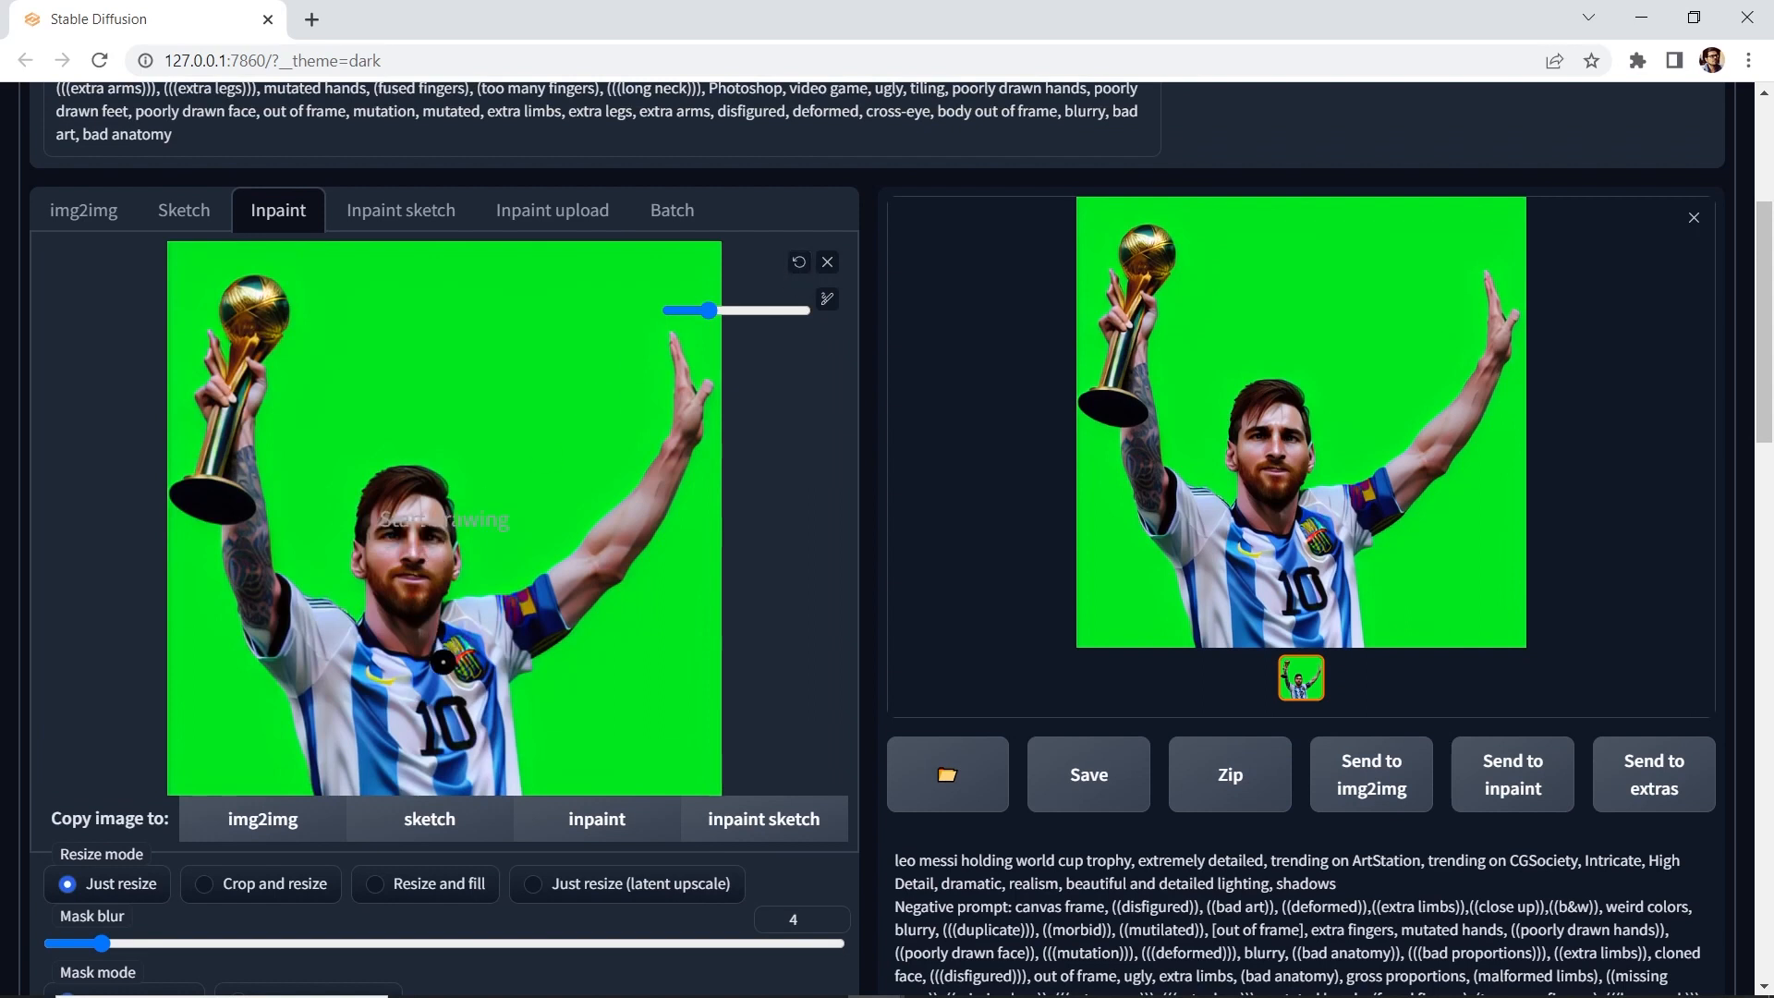
drag(443, 640, 464, 667)
drag(1763, 432, 1744, 330)
Select 'leo messi holding world cup trophy' in the prompt to replace it with 'argentina soccer emblem'.
click(297, 221)
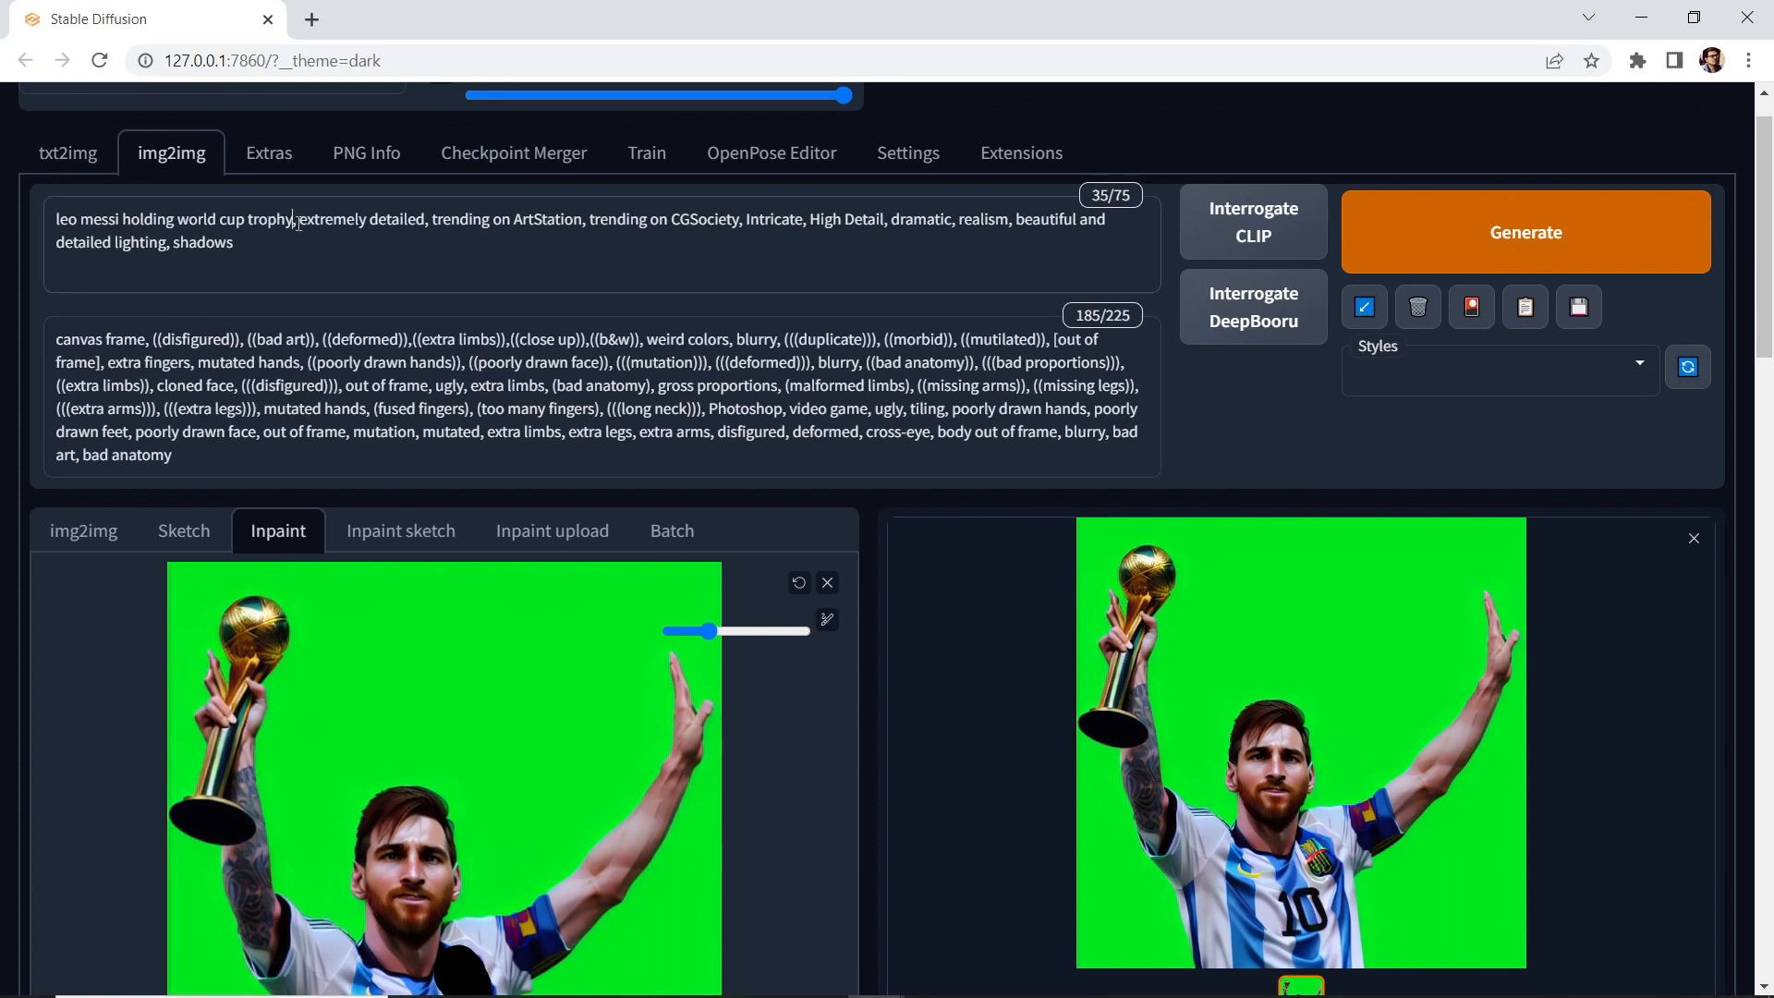
drag(294, 221, 57, 209)
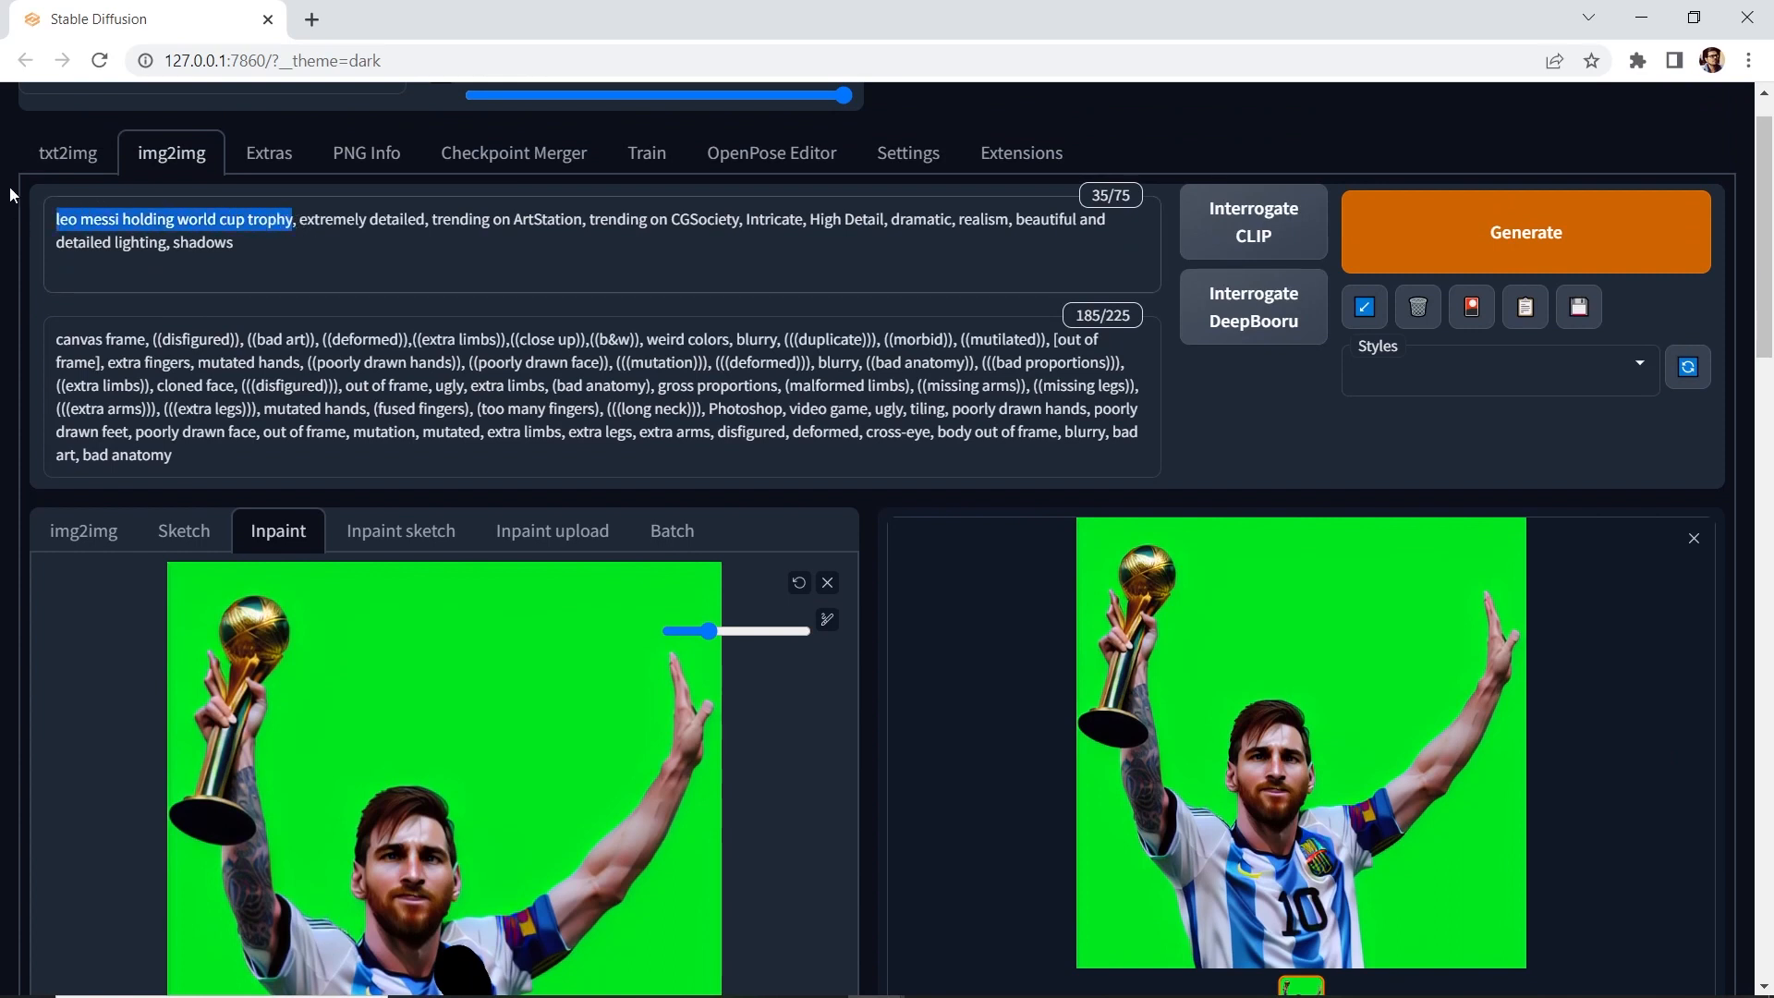
text(argent)
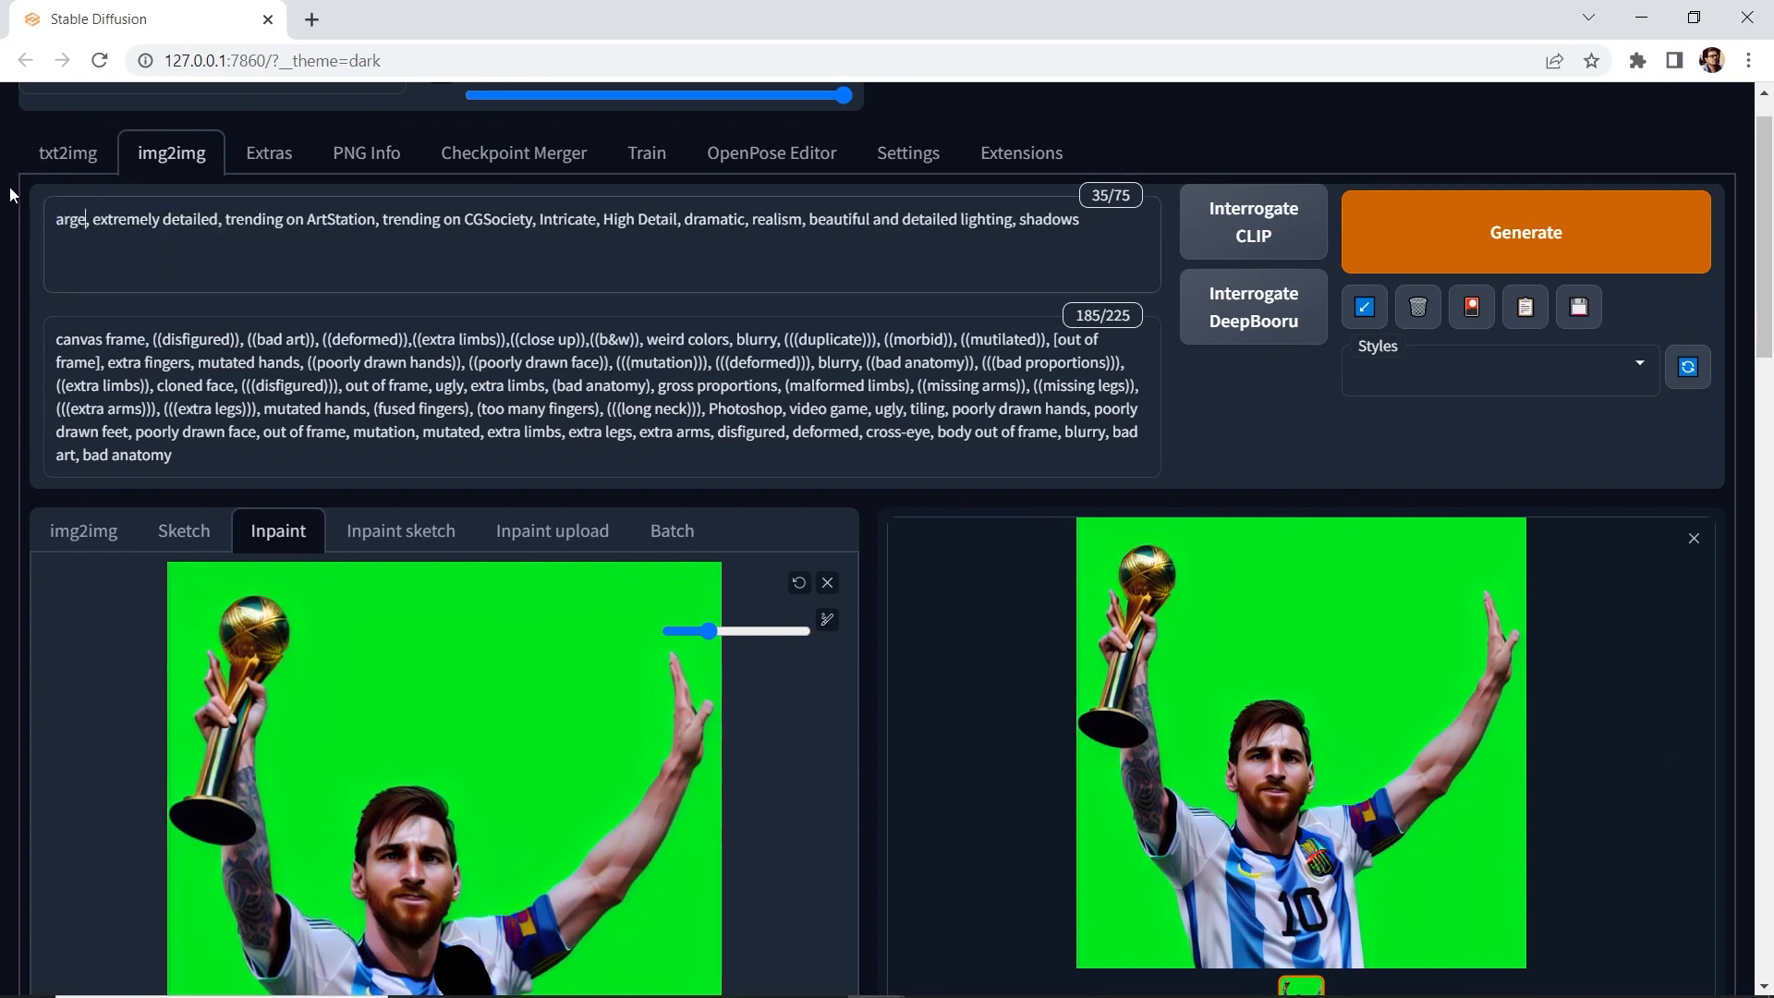
text(ina so)
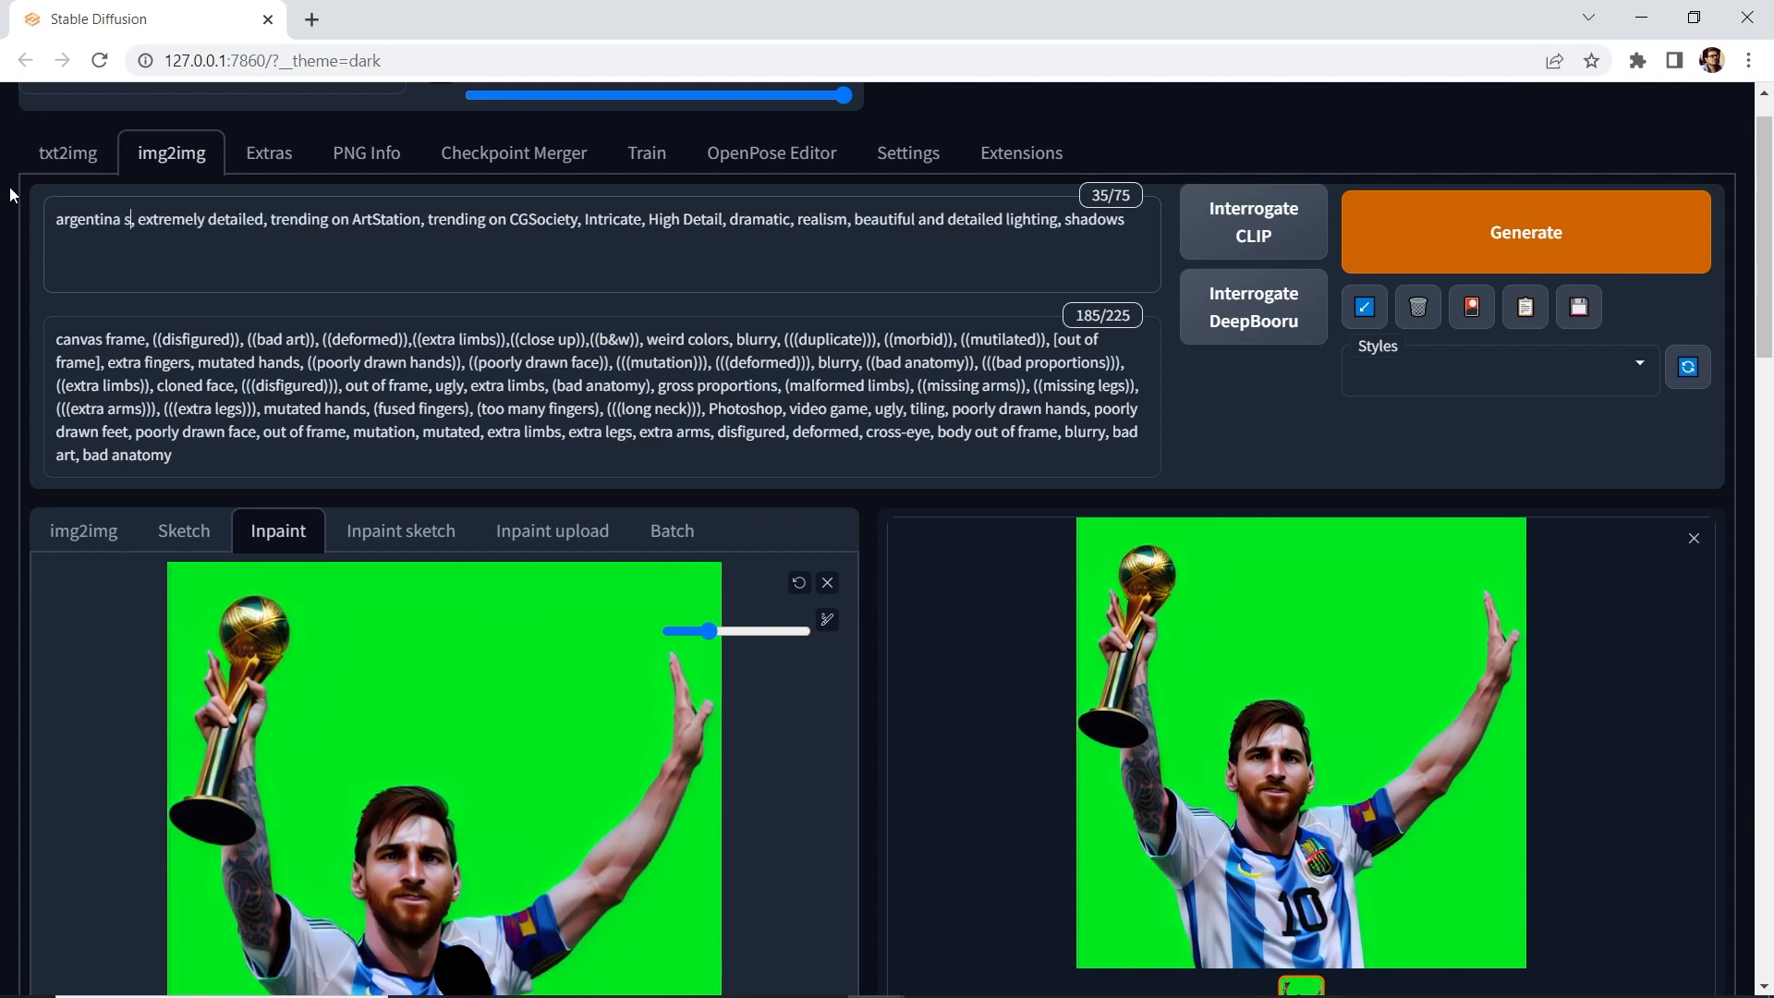
text(ccer em)
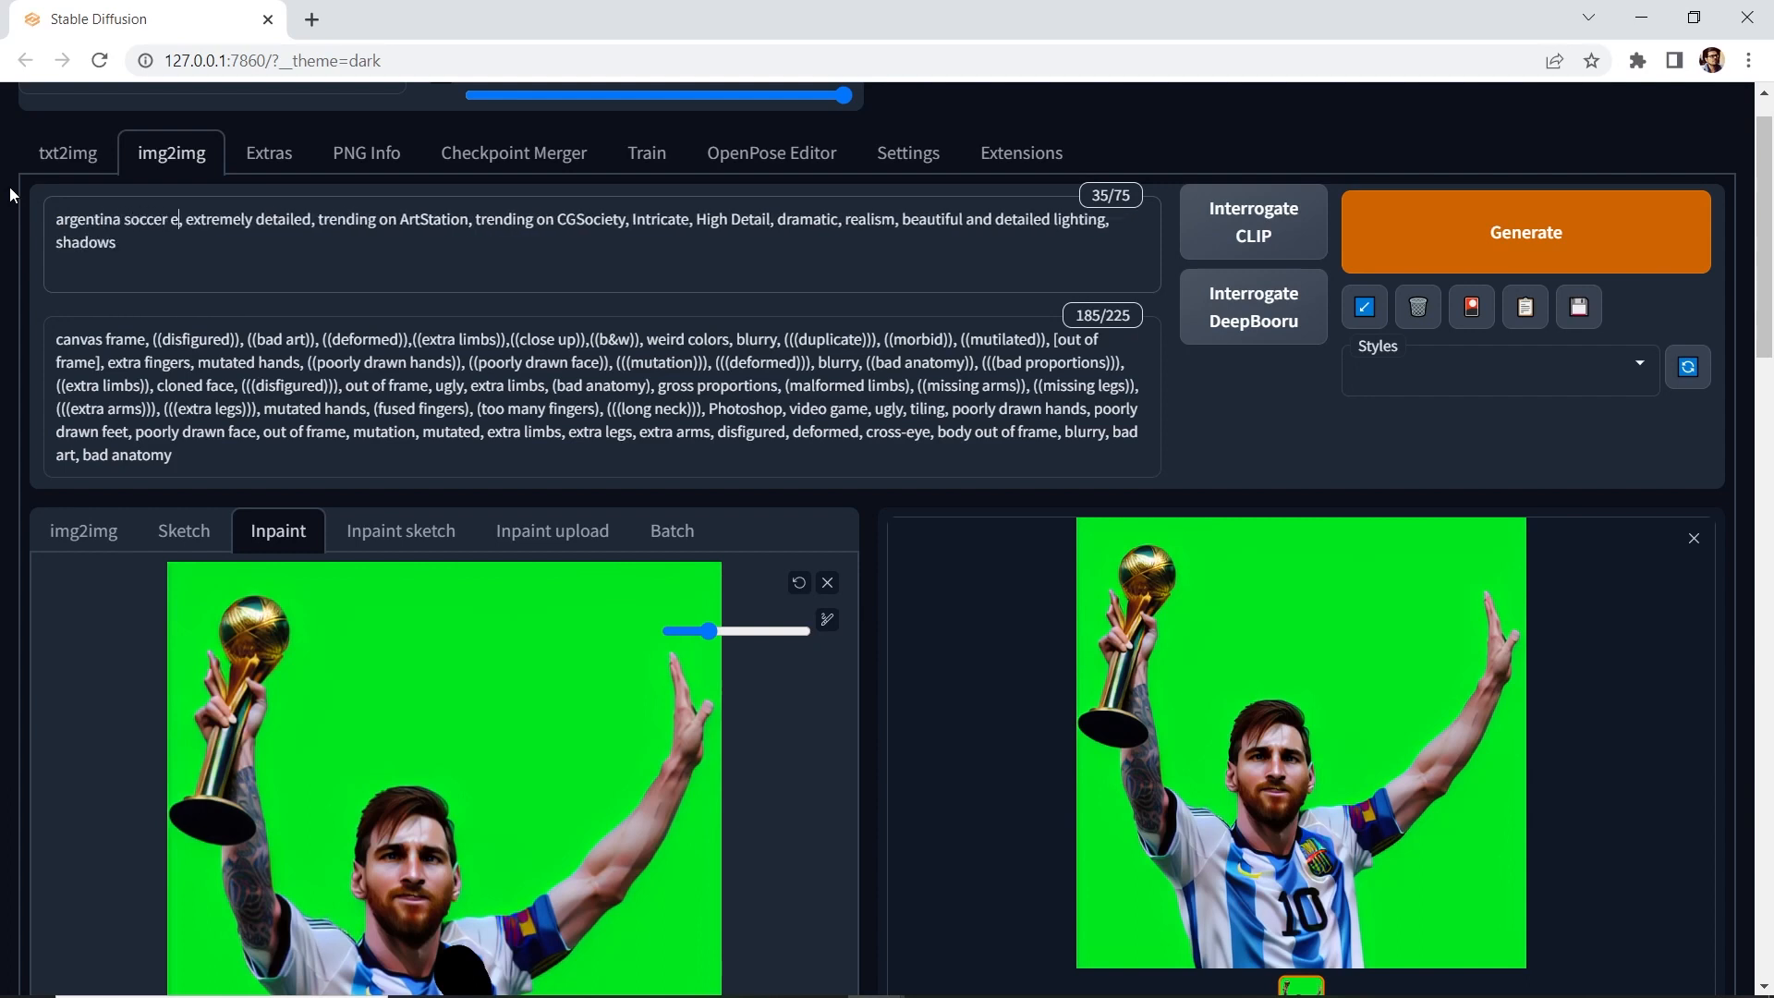
text(blem)
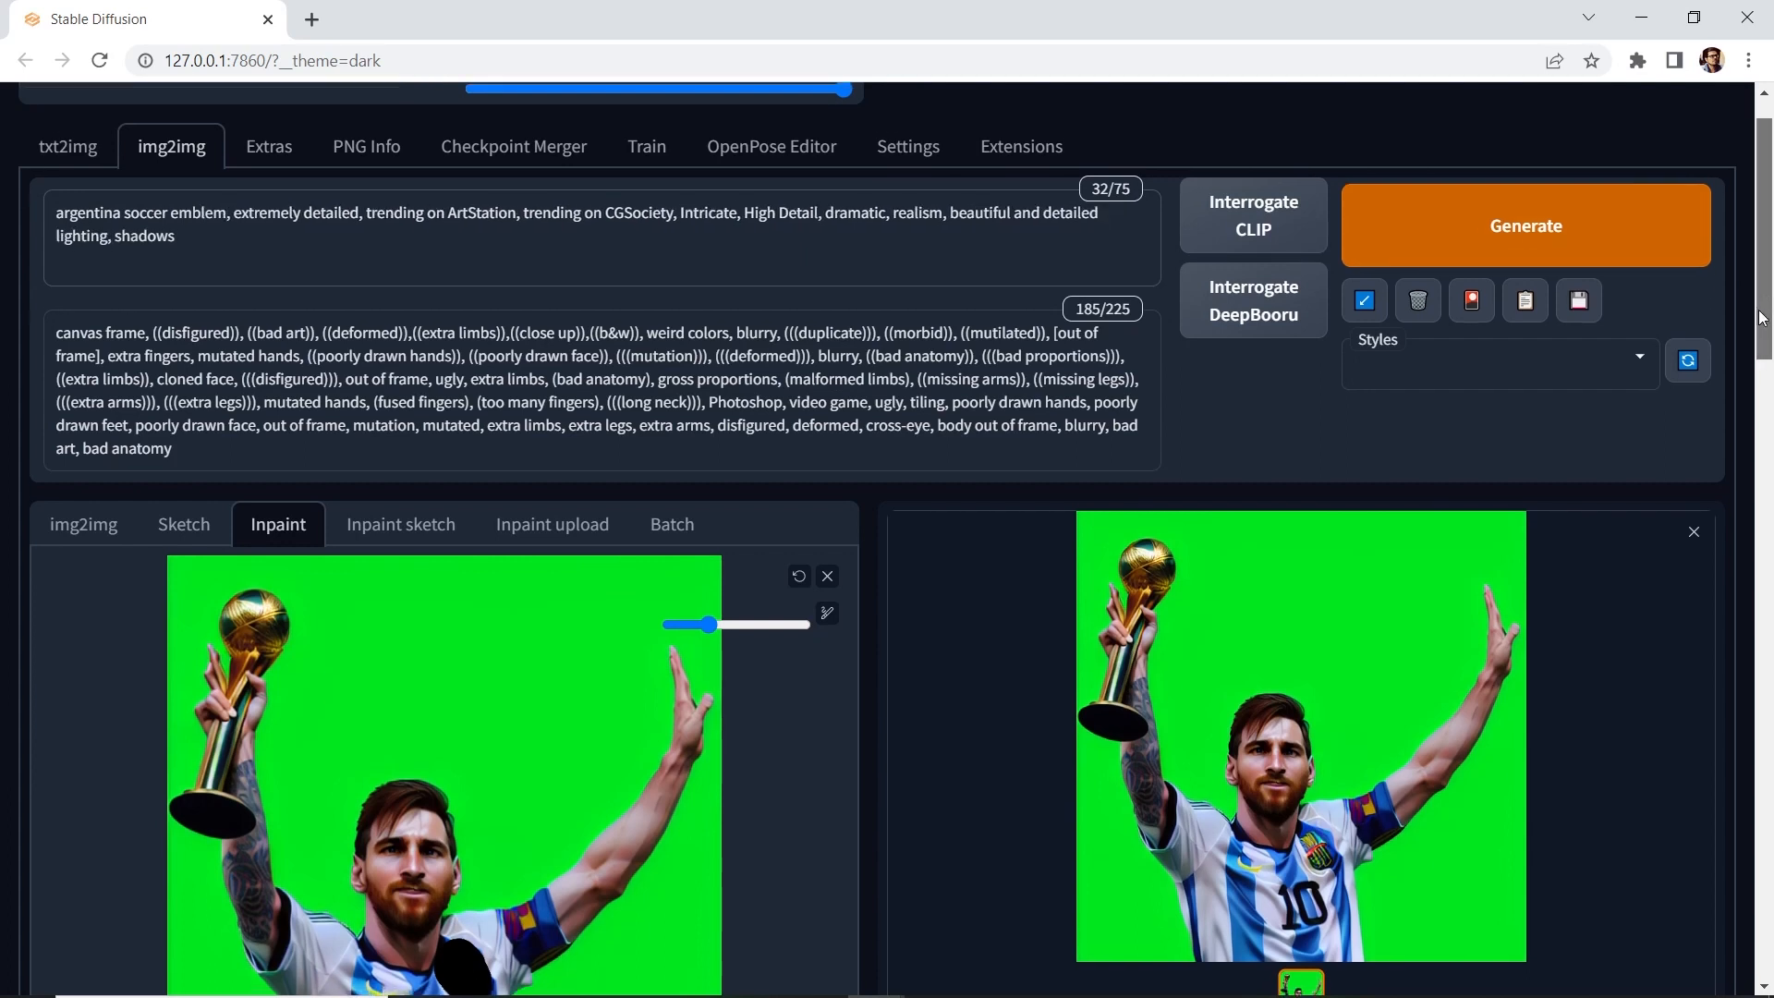
drag(1760, 319, 1749, 499)
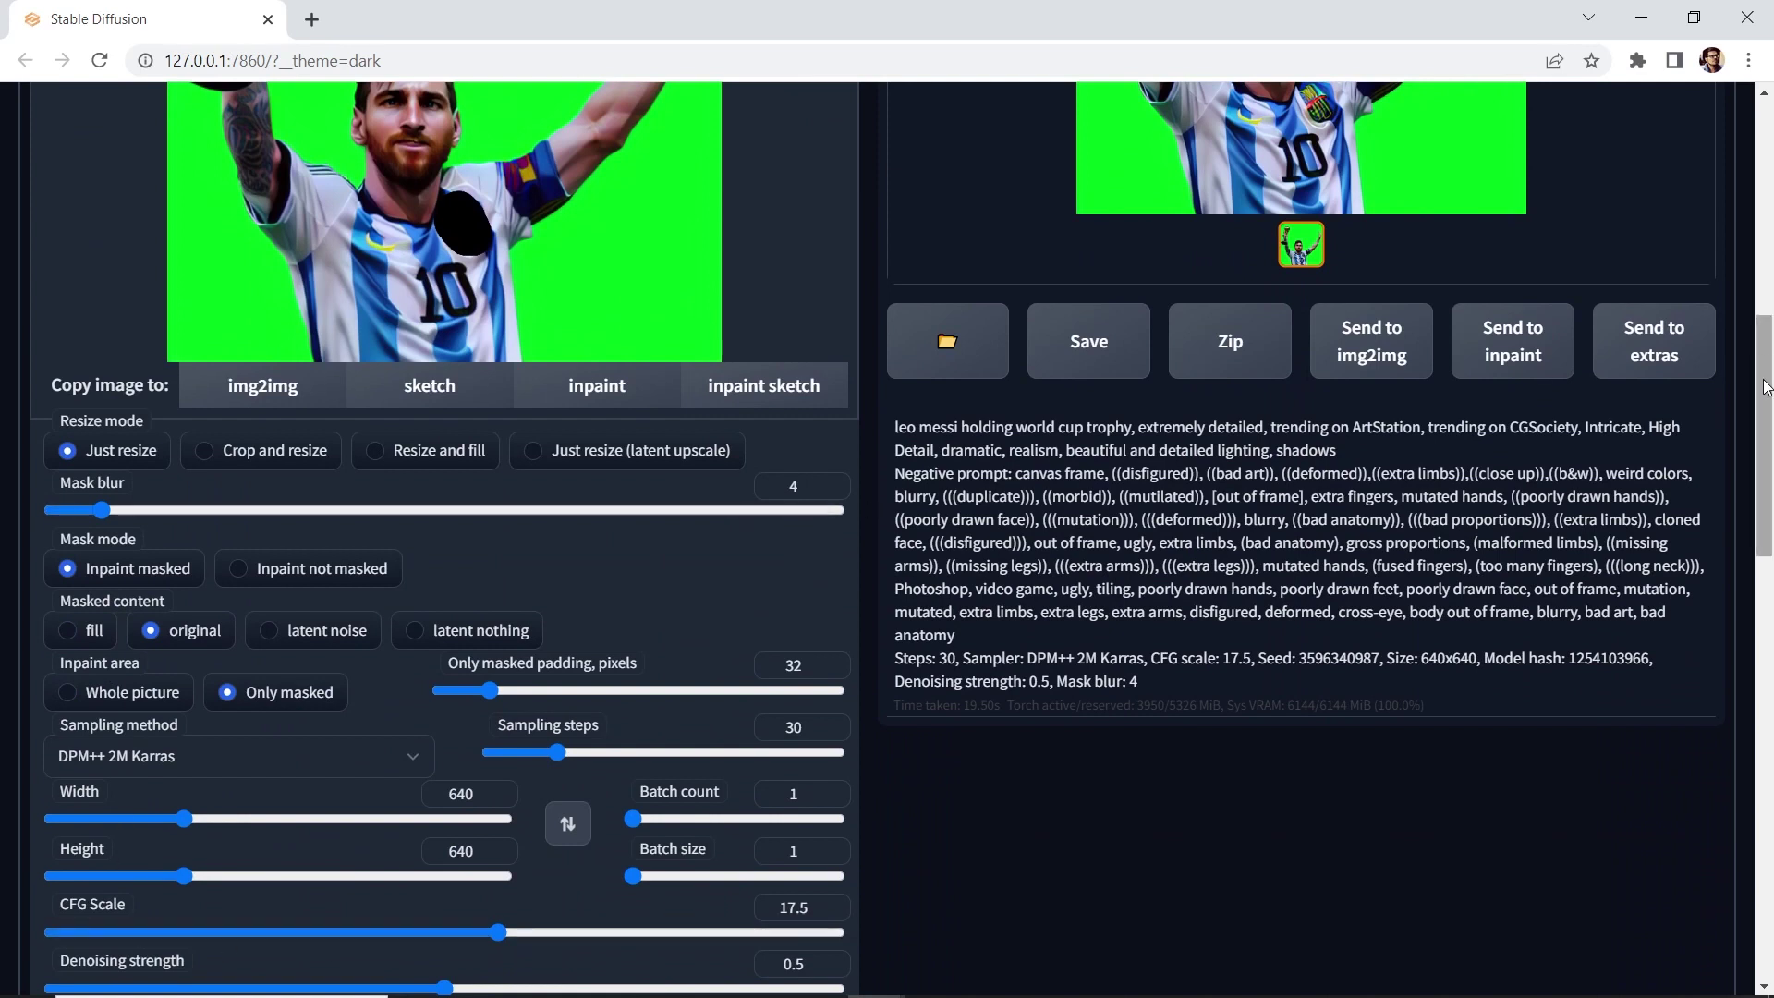
mouse_move(1763, 417)
mouse_down()
mouse_move(1766, 167)
mouse_move(1761, 369)
mouse_up()
Generate the Argentina emblem on the jersey badge and review the result full size.
click(1469, 135)
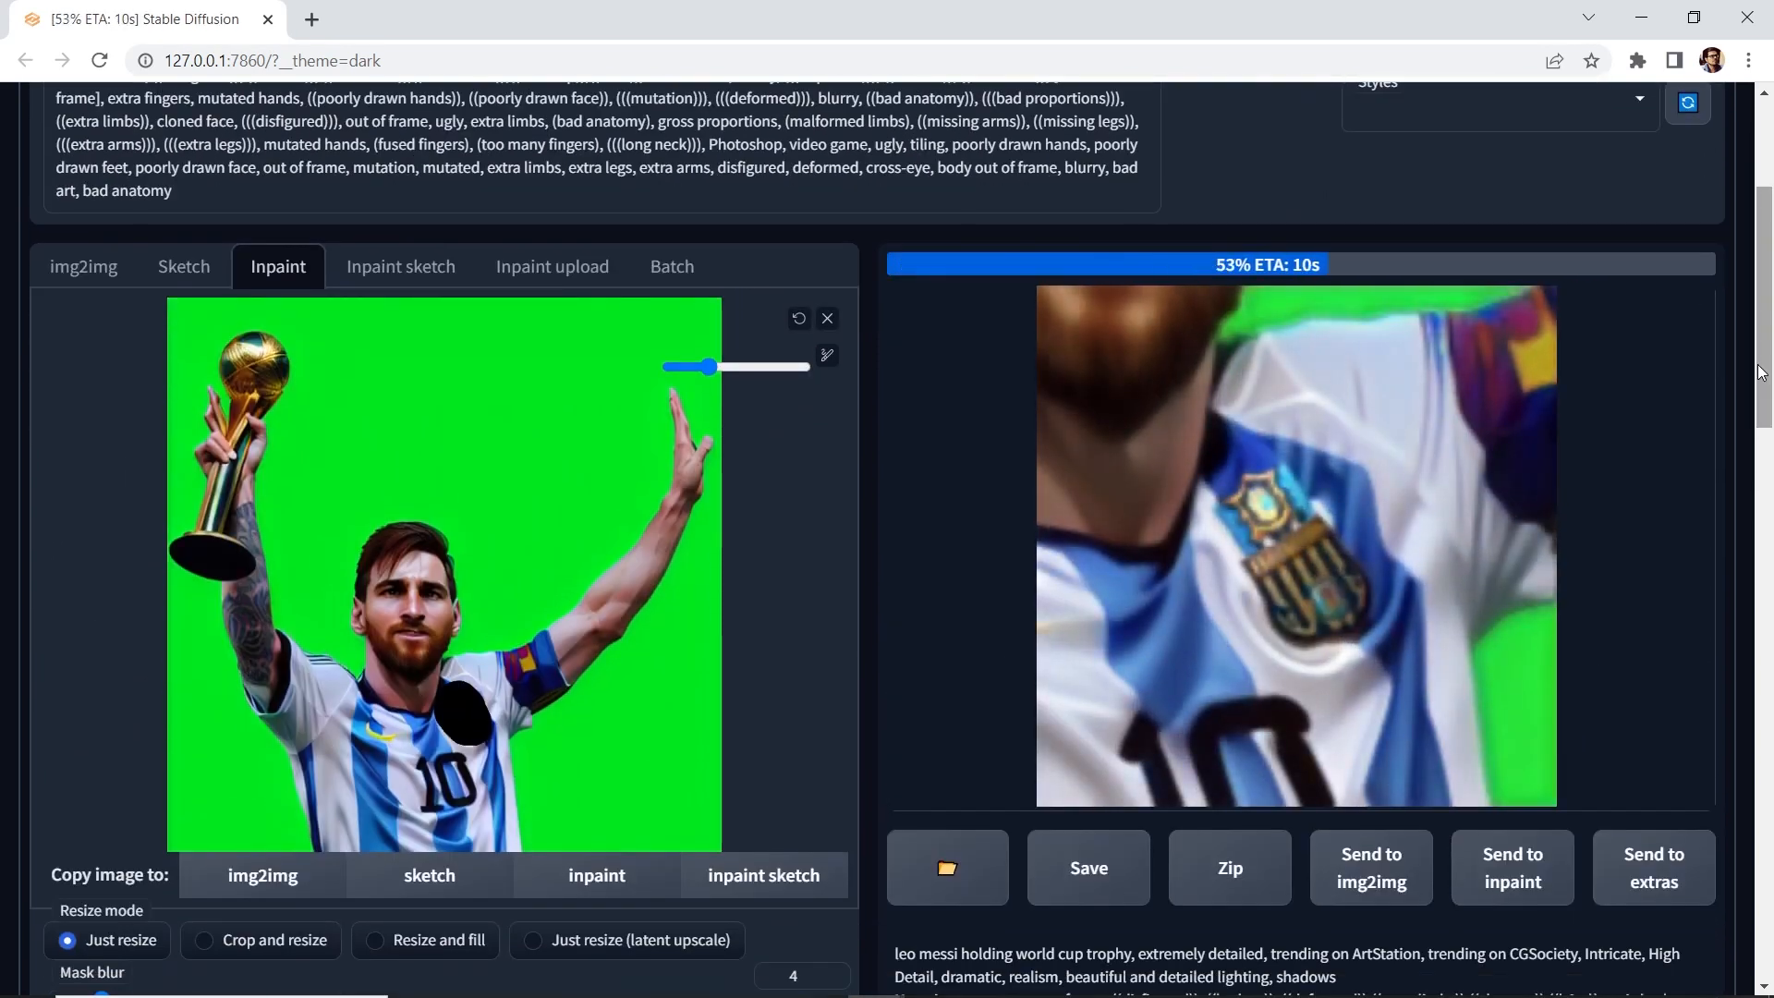
click(1334, 591)
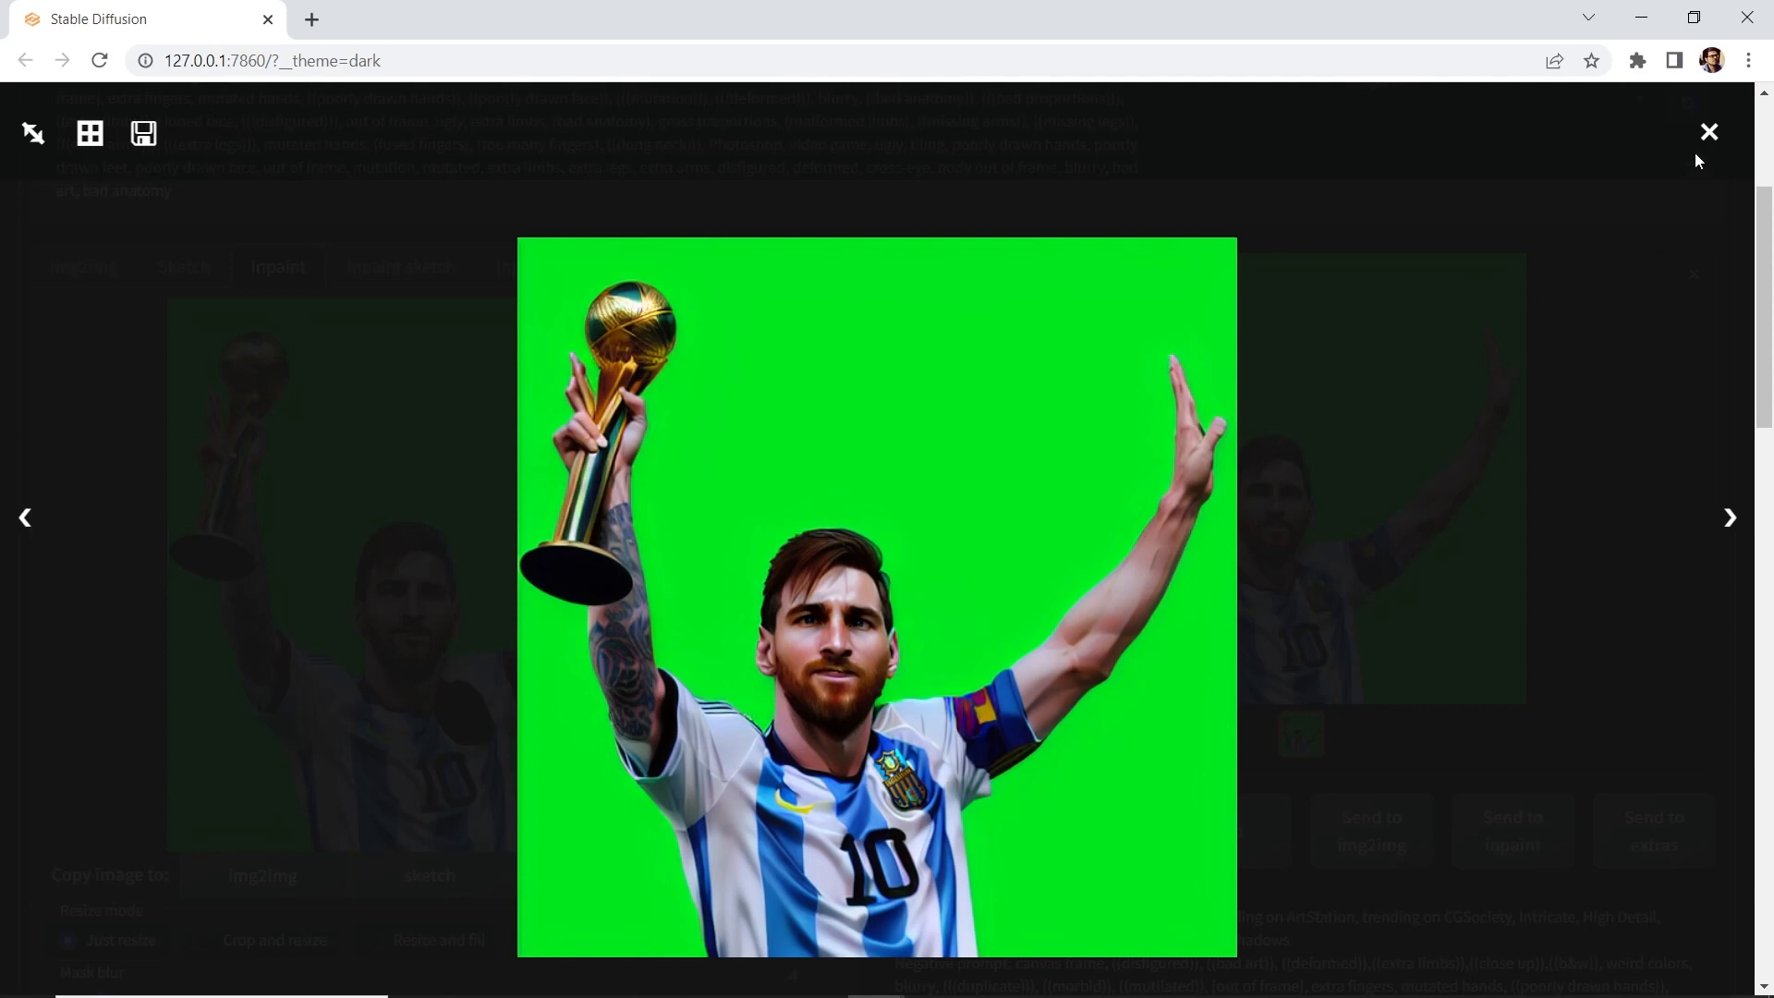
click(1710, 132)
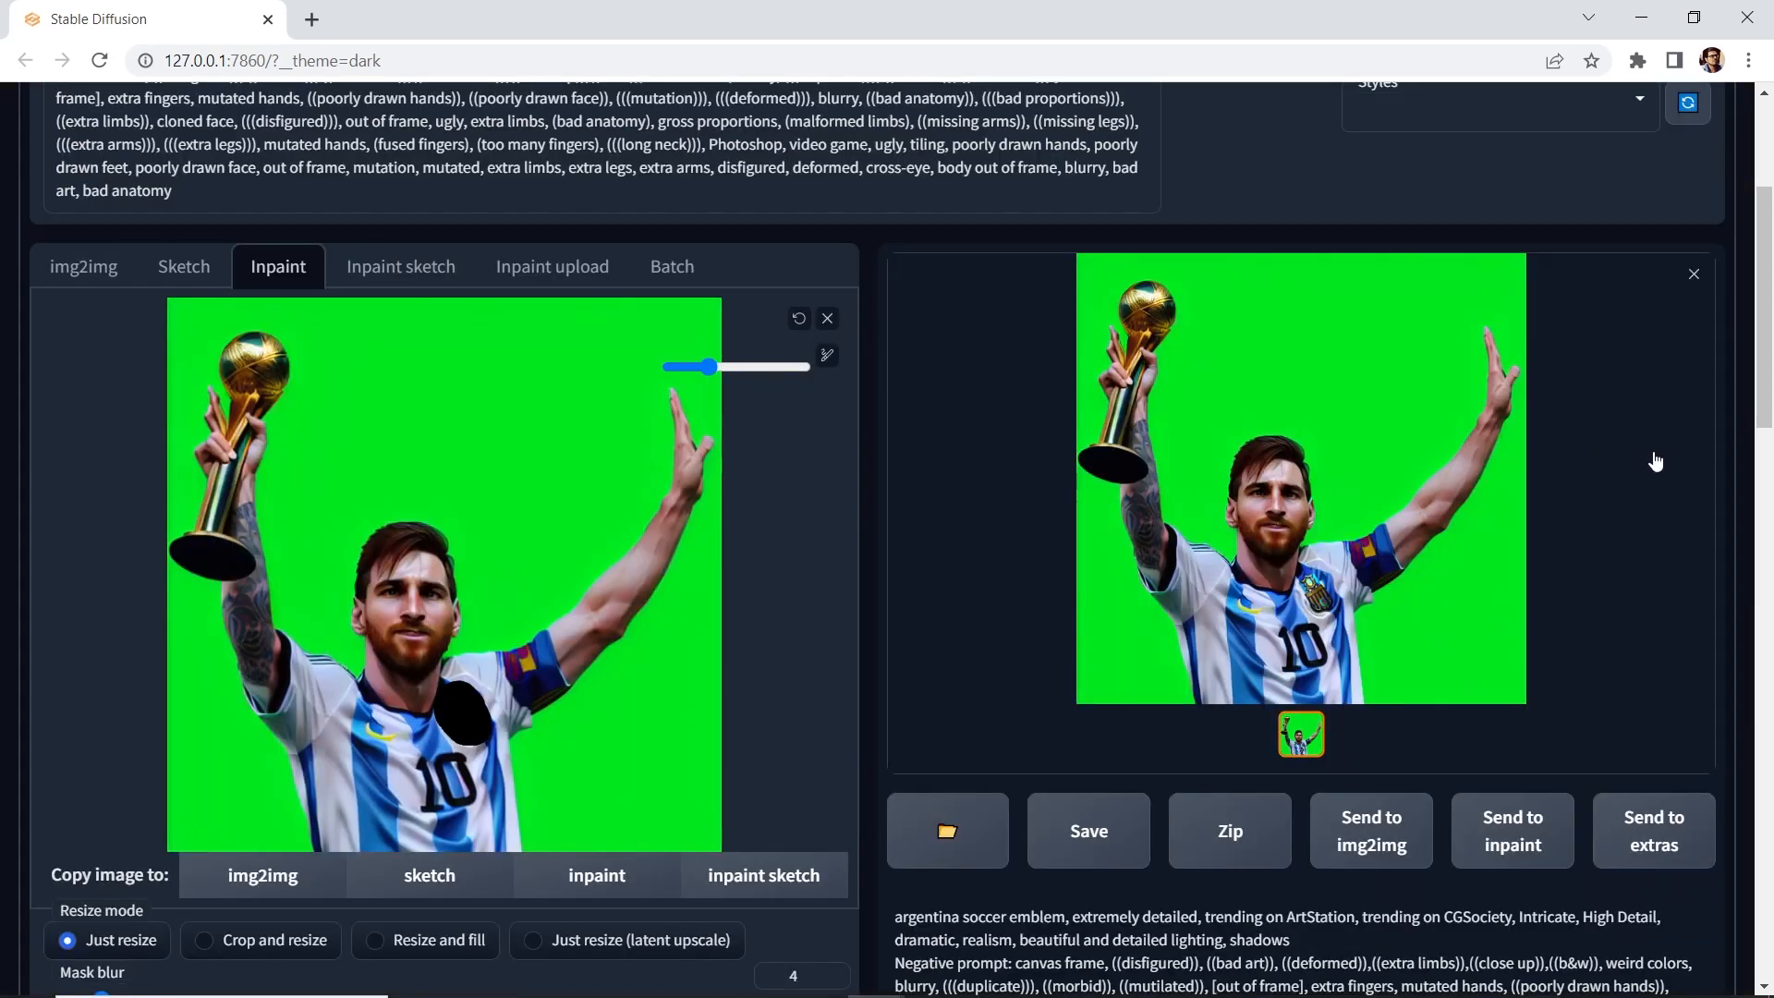
drag(1764, 409, 1763, 425)
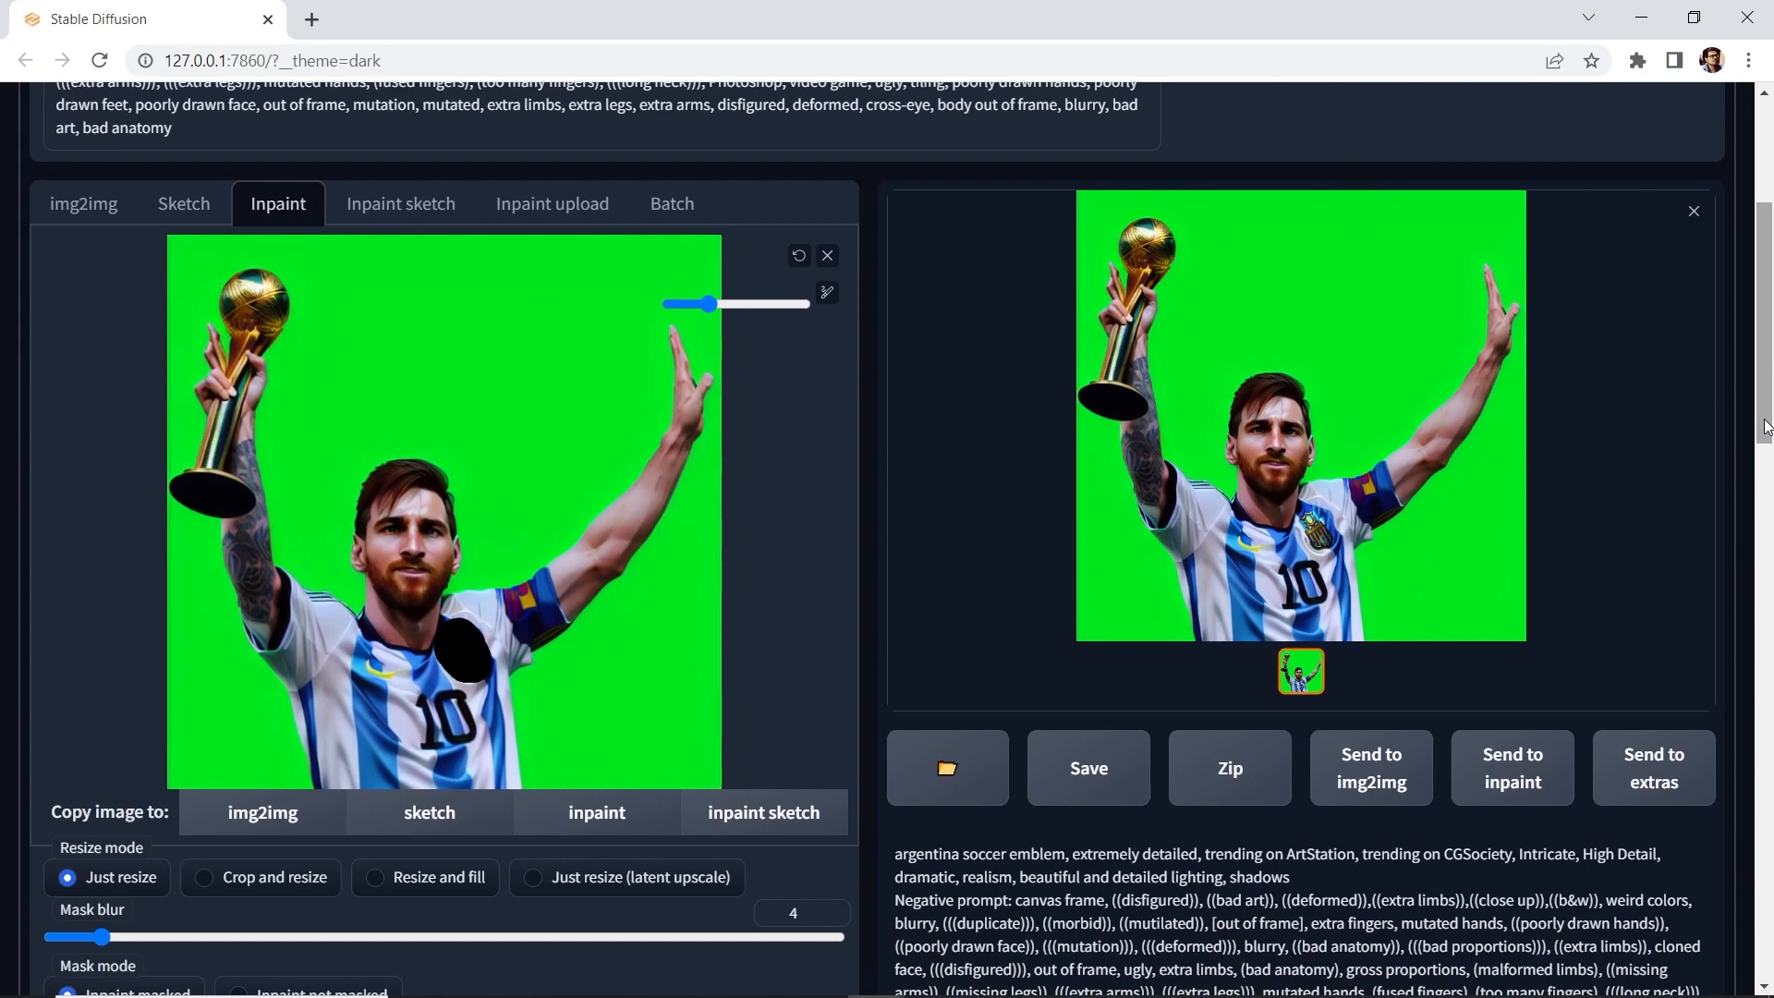
Send the image to Extras and upscale it 4x with R-ESRGAN 4x+ Anime6B.
click(1654, 769)
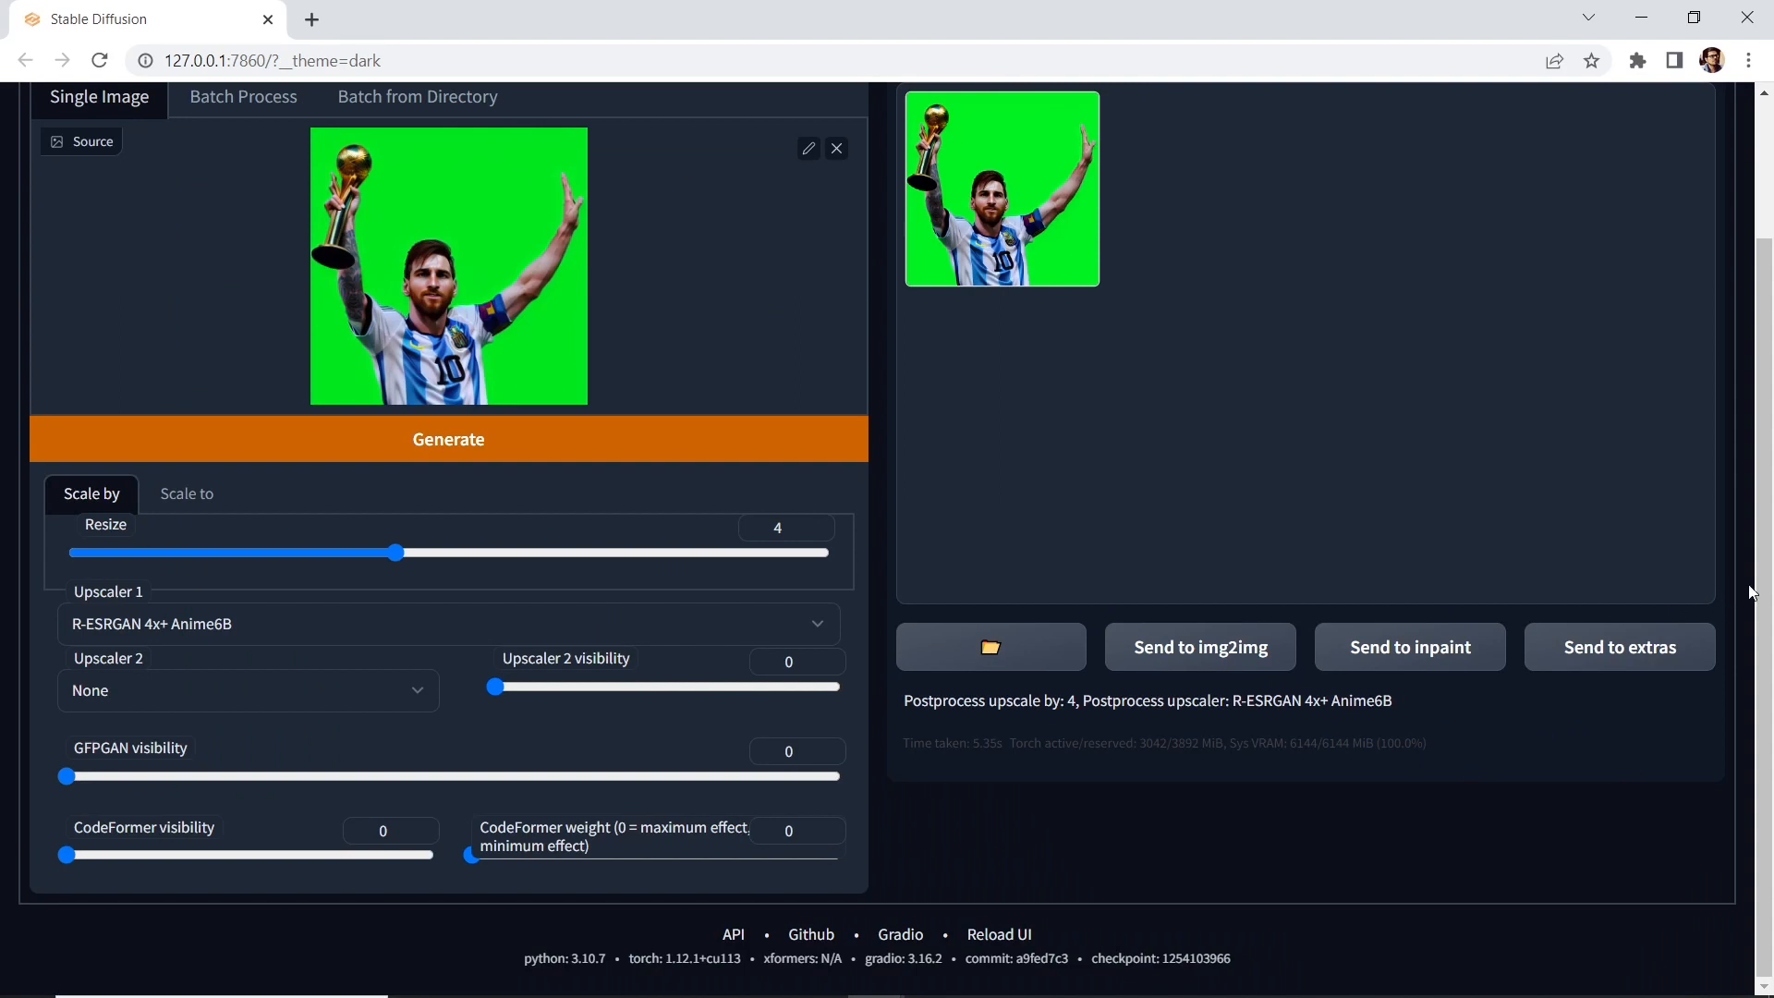
scroll(1750, 591, up, 2)
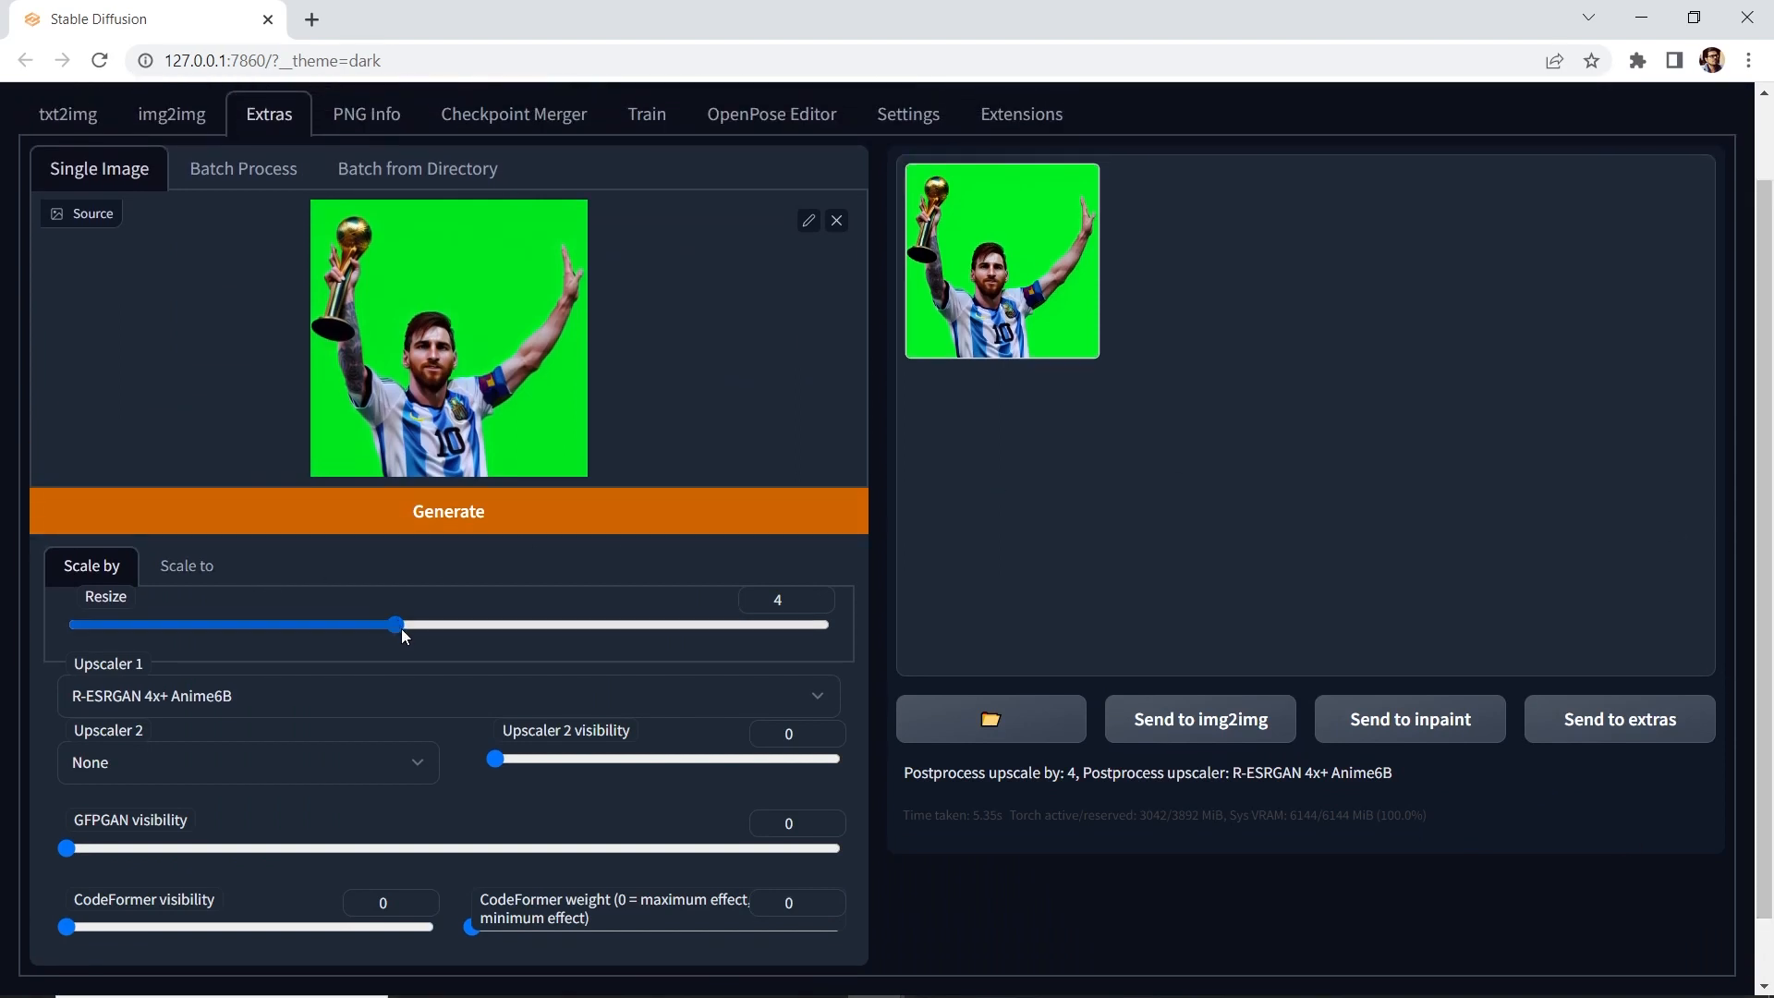
click(308, 697)
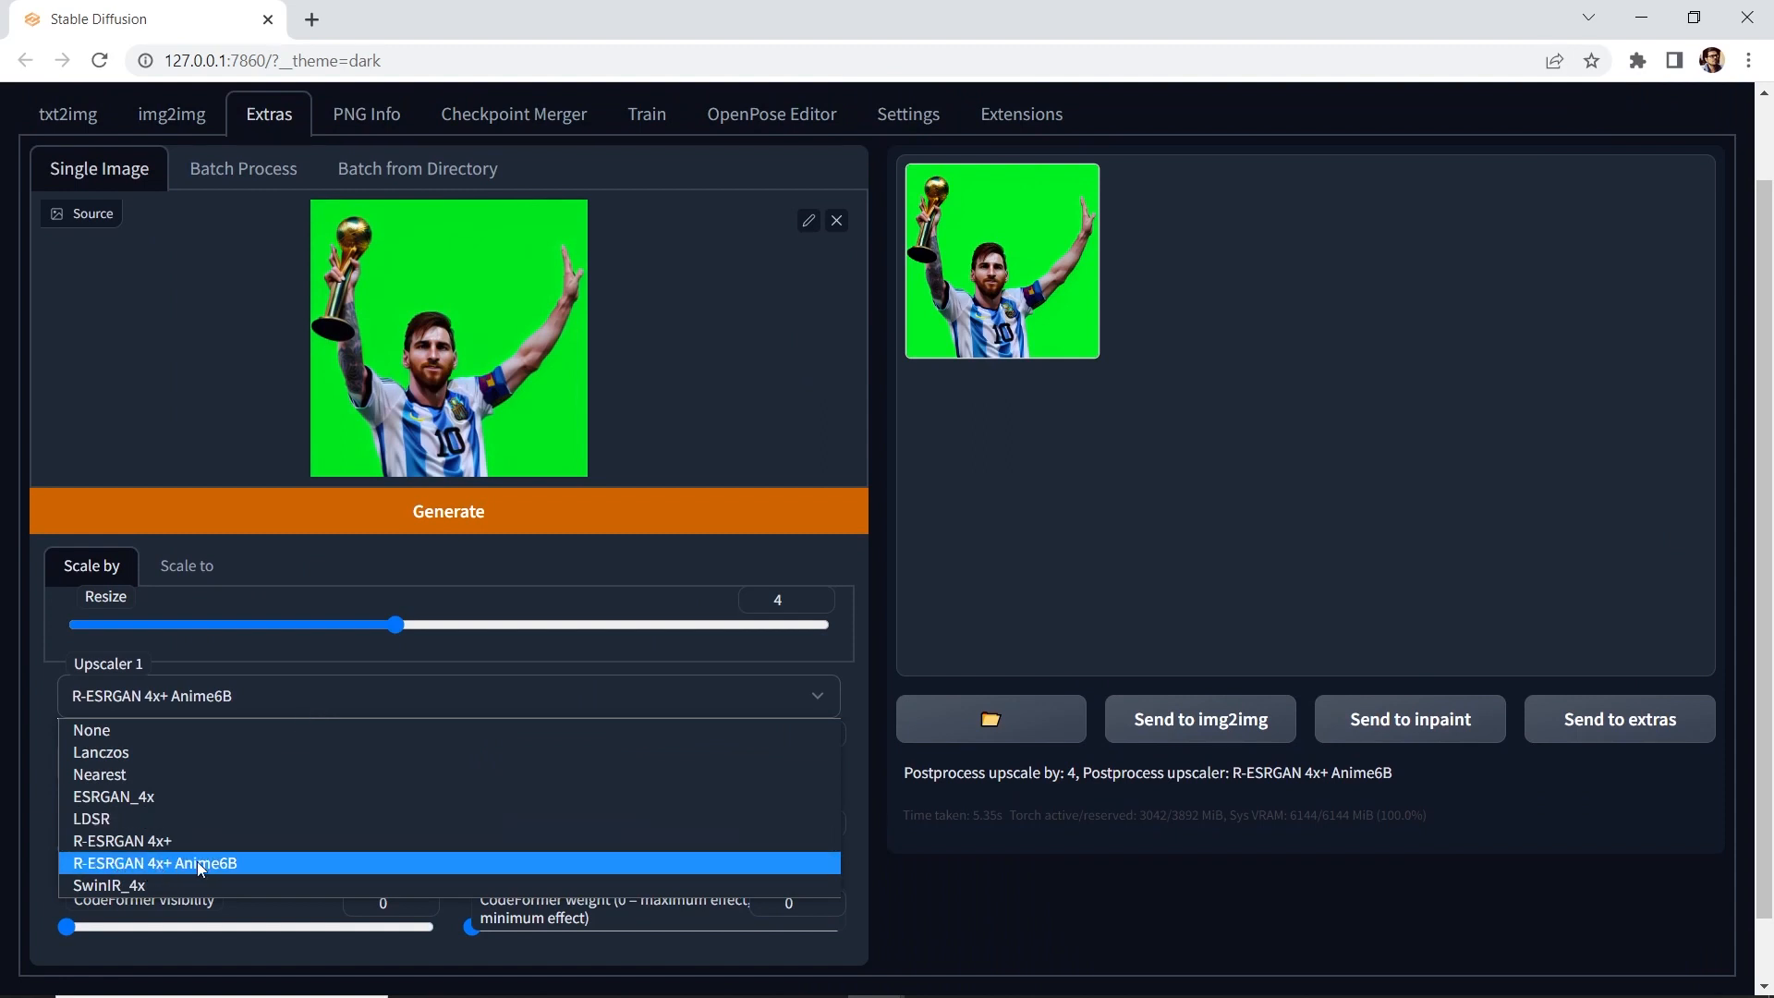
click(236, 862)
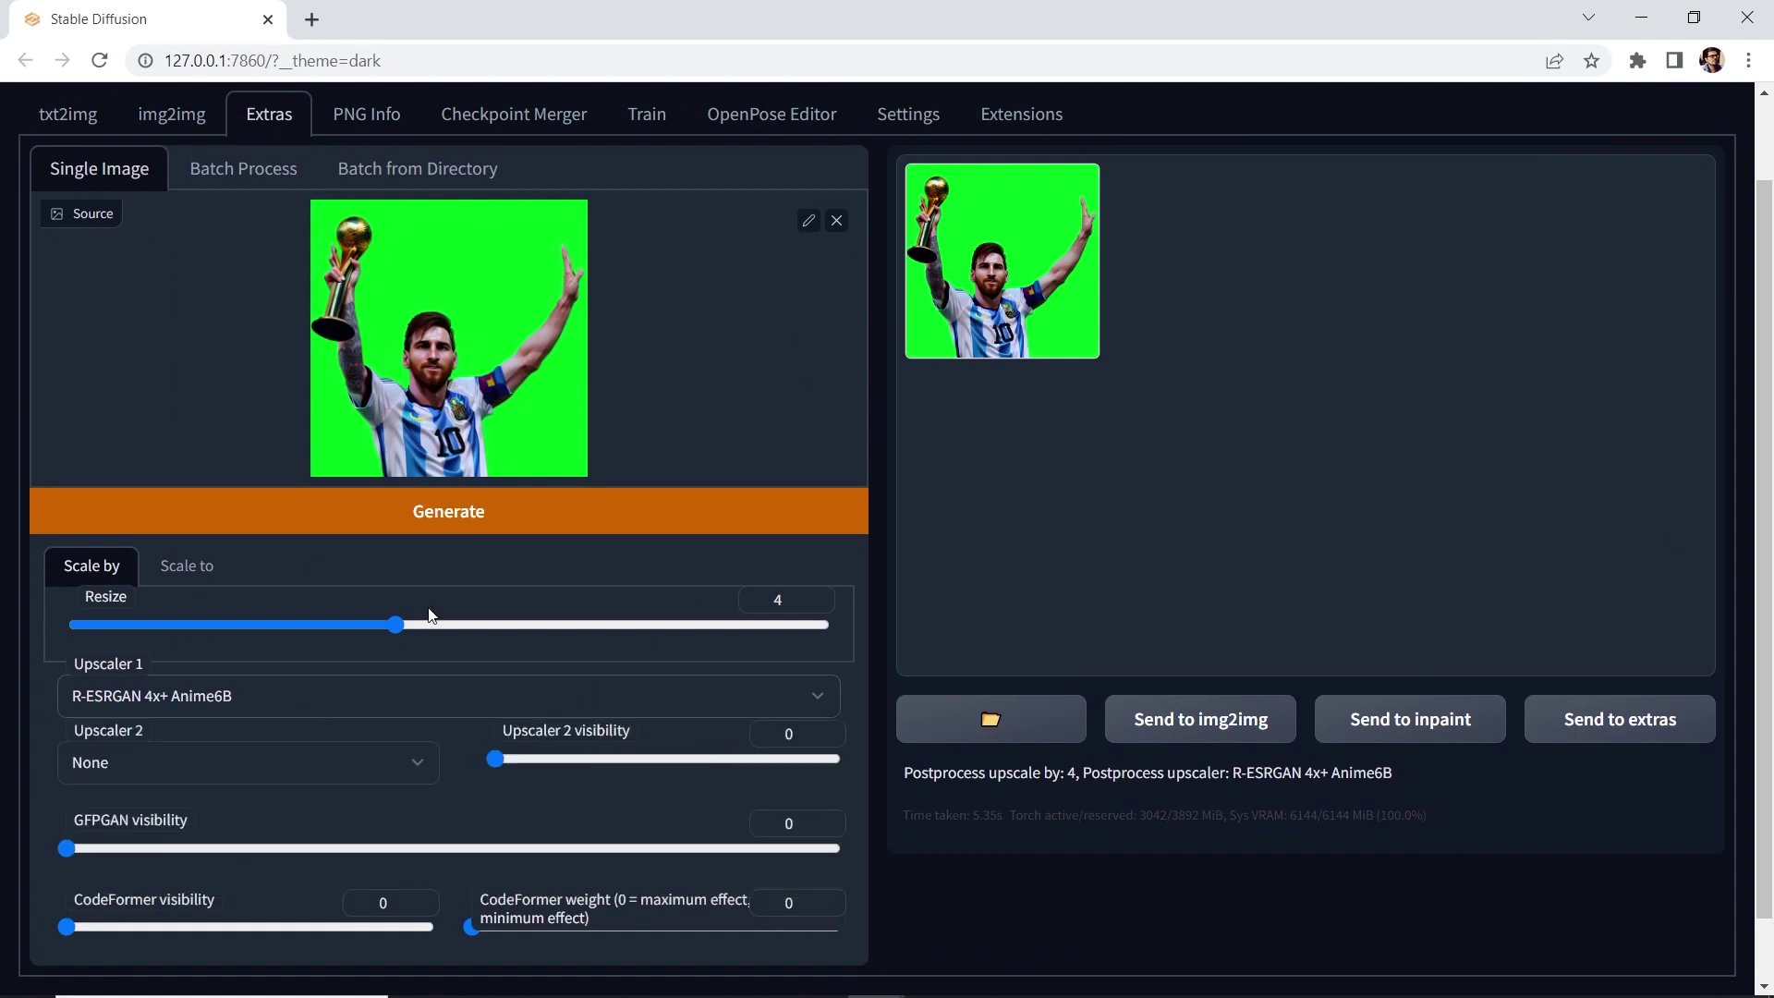
click(556, 521)
click(1002, 262)
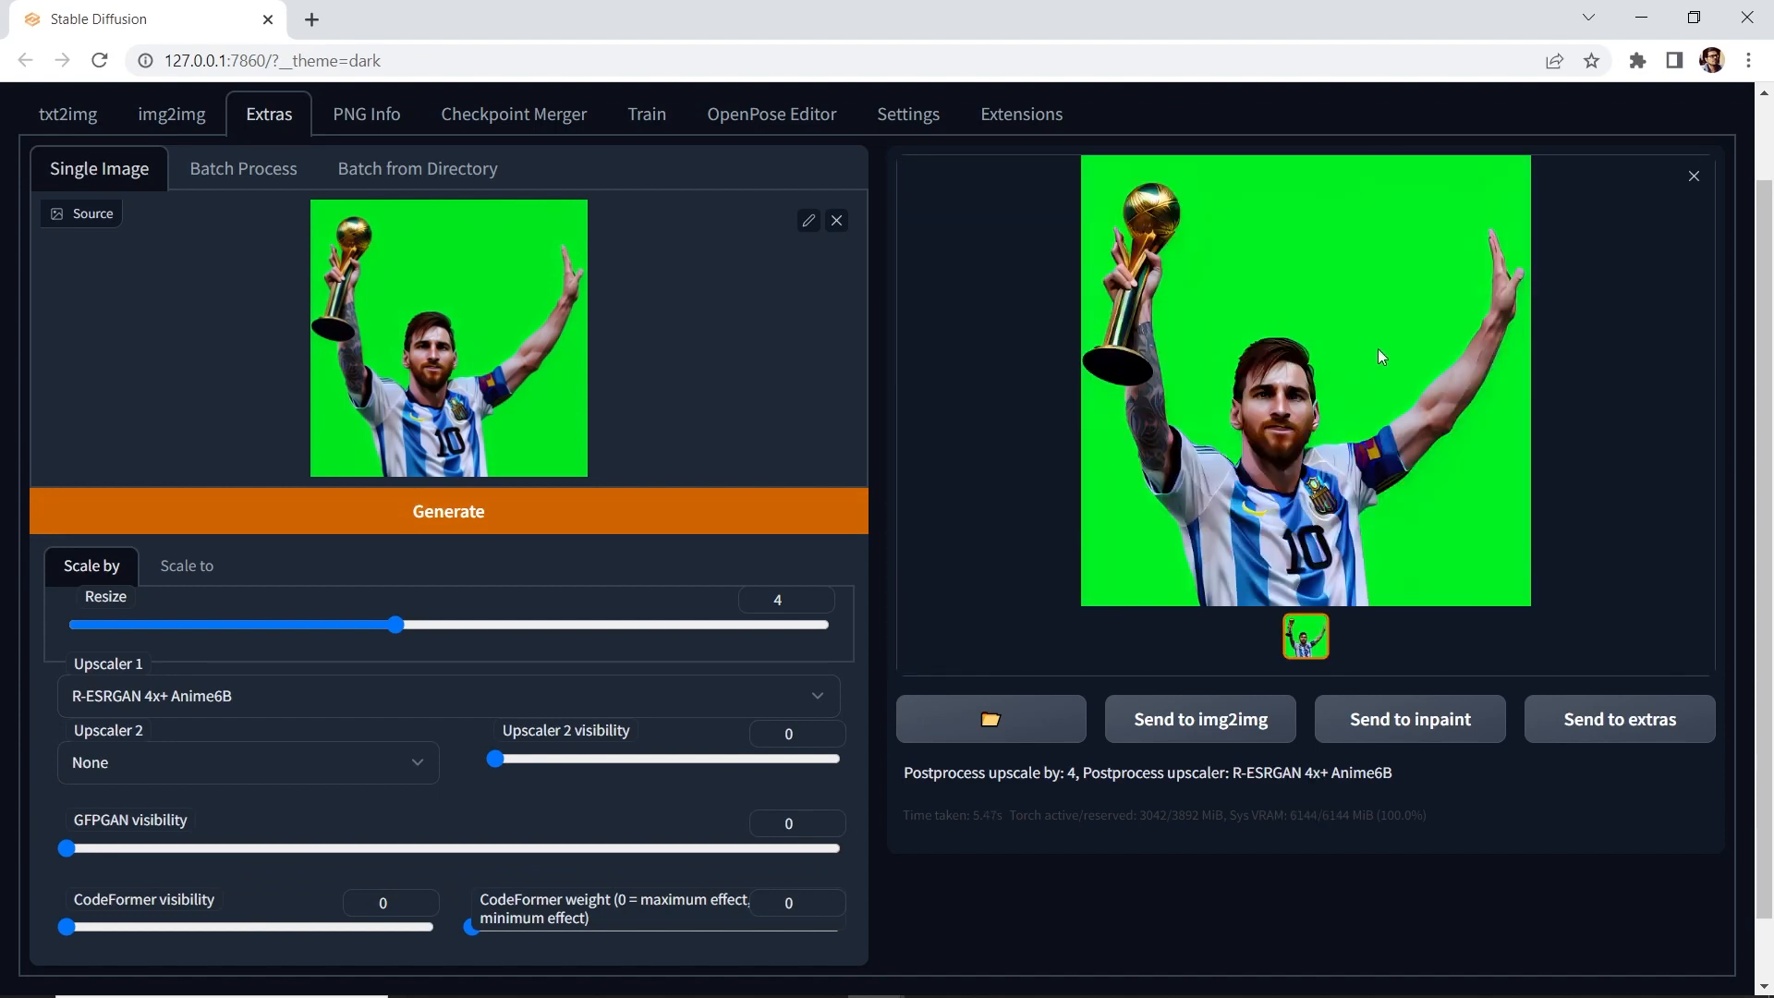
click(1377, 347)
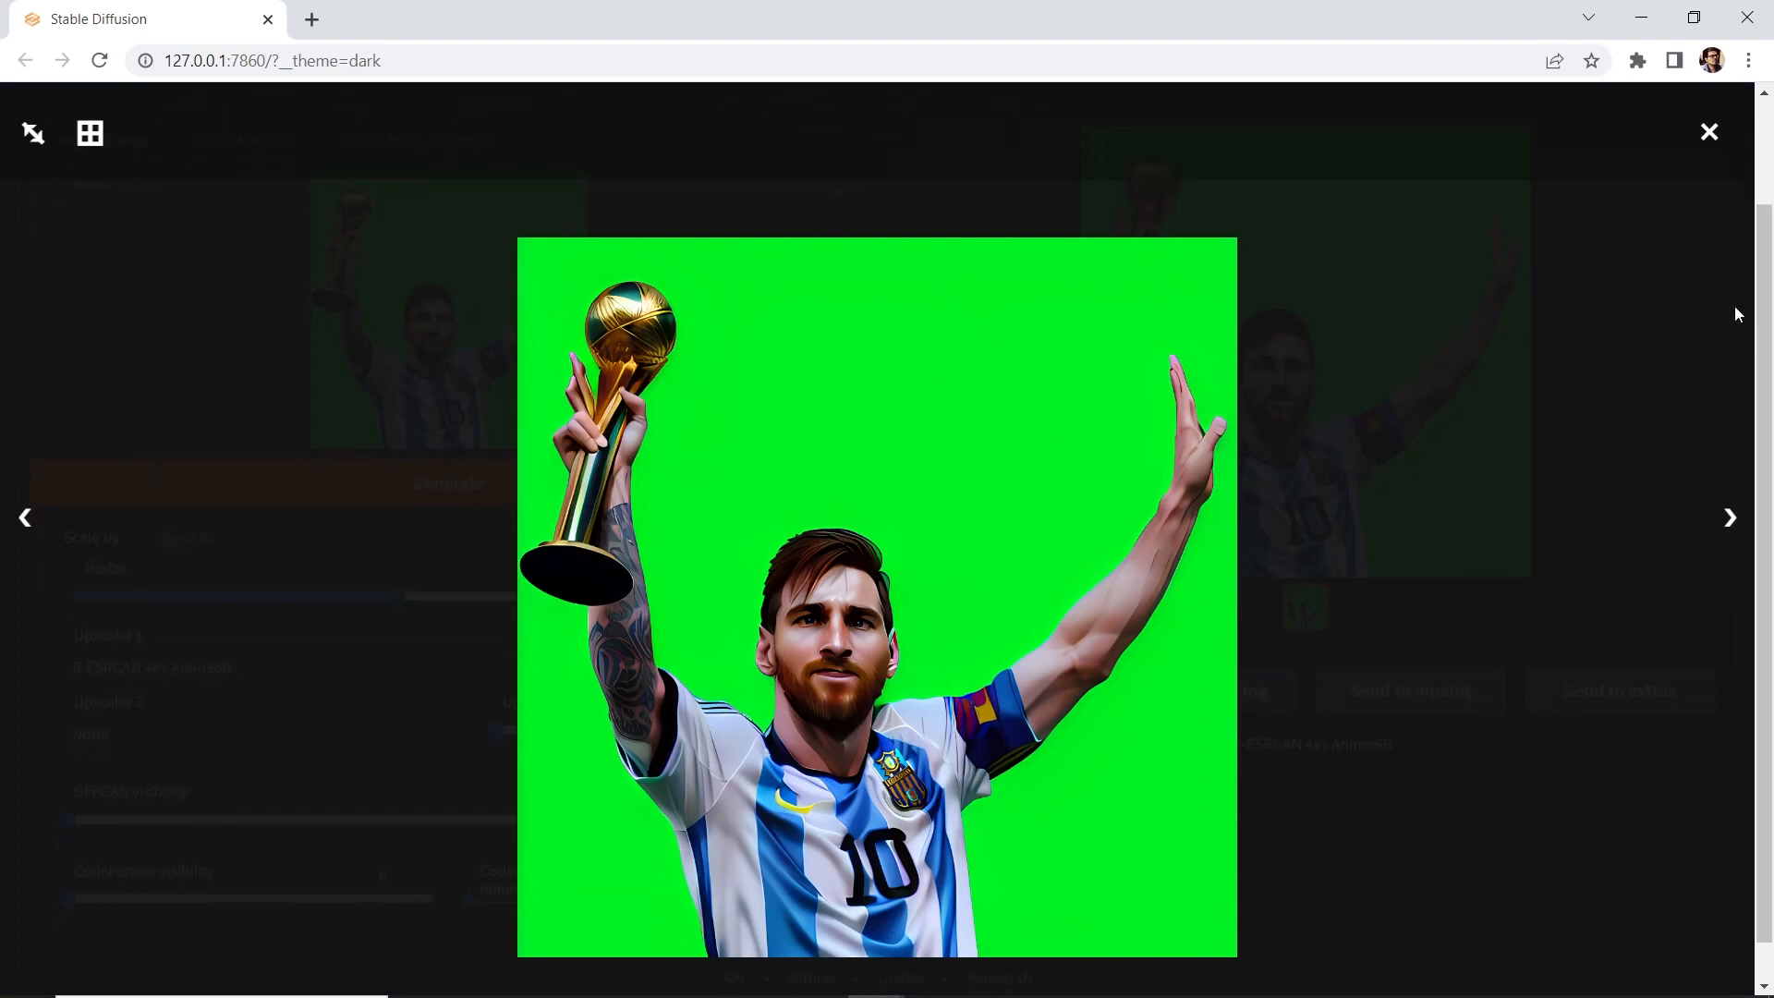
key(Escape)
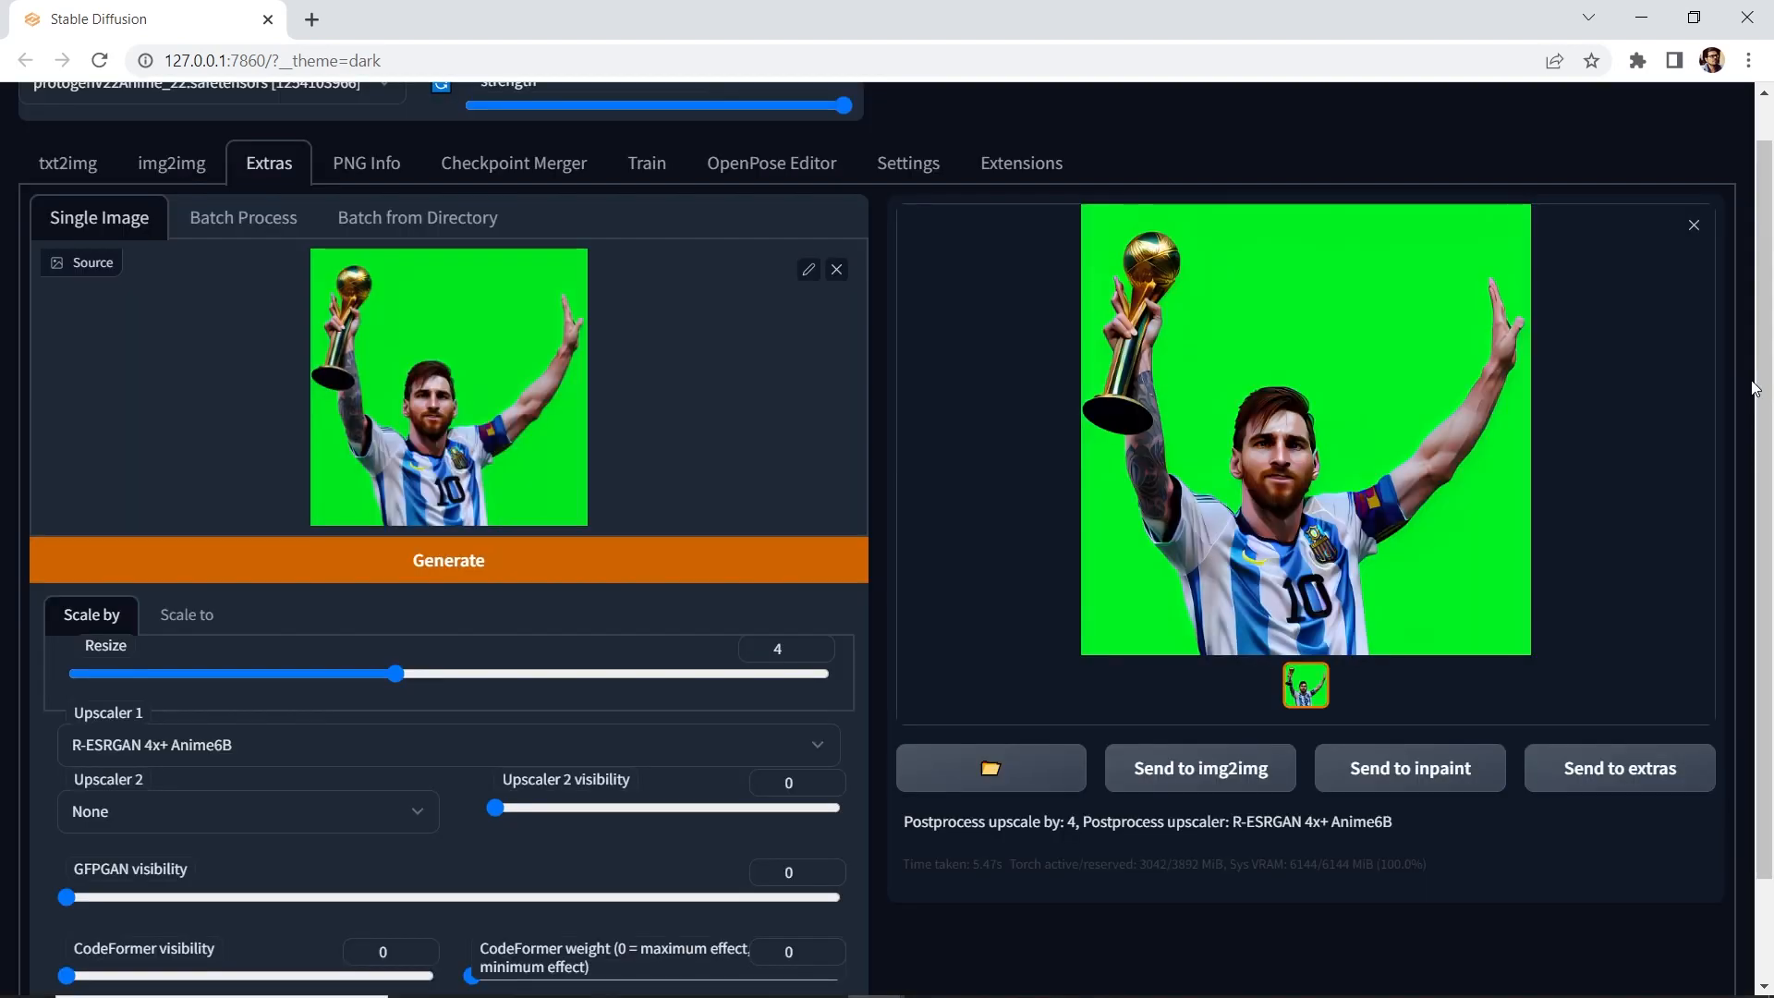